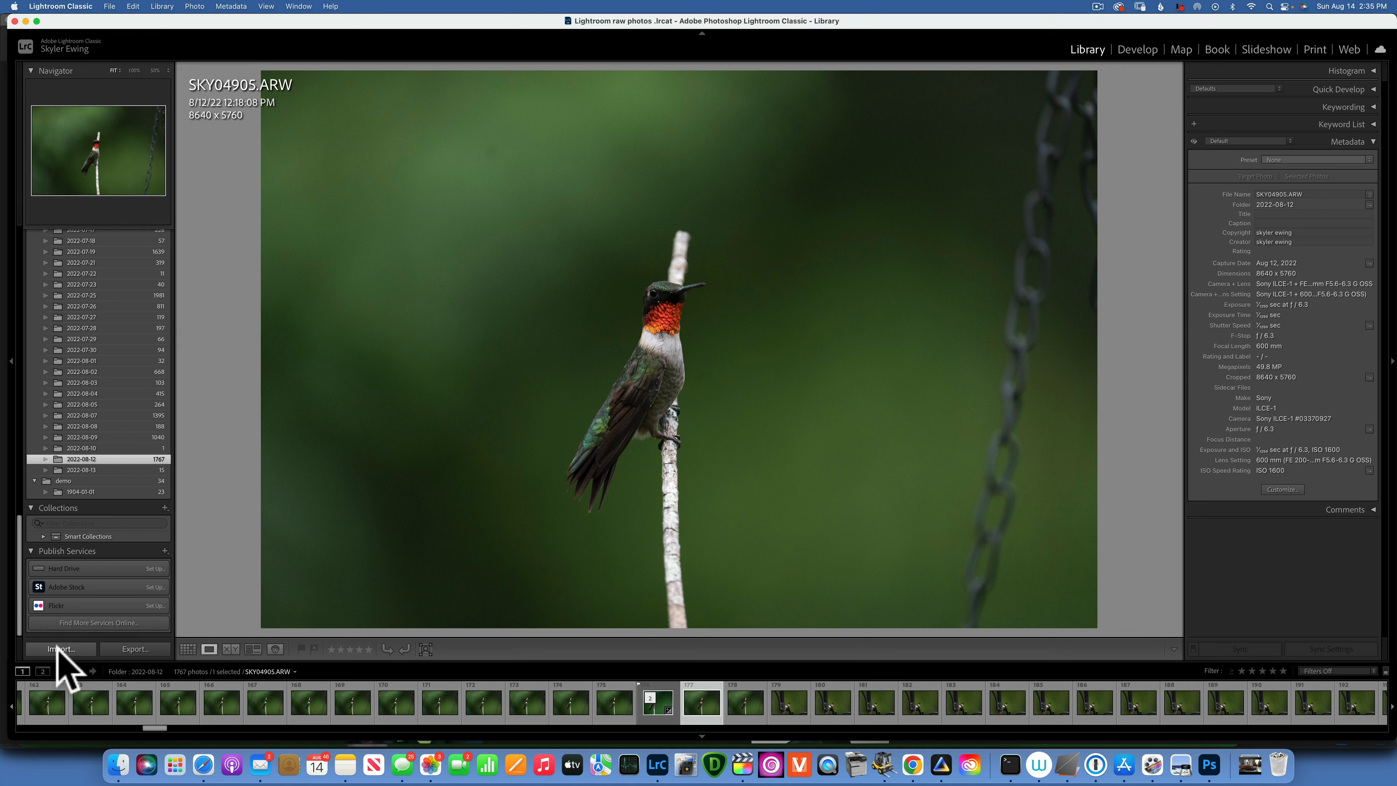
Open the photo for developing and crop it tighter at the original aspect ratio, placing the hummingbird along the left third line
{"action": "left_click", "coordinate": [109, 6]}
{"action": "left_click", "coordinate": [973, 196]}
{"action": "left_click", "coordinate": [1138, 50]}
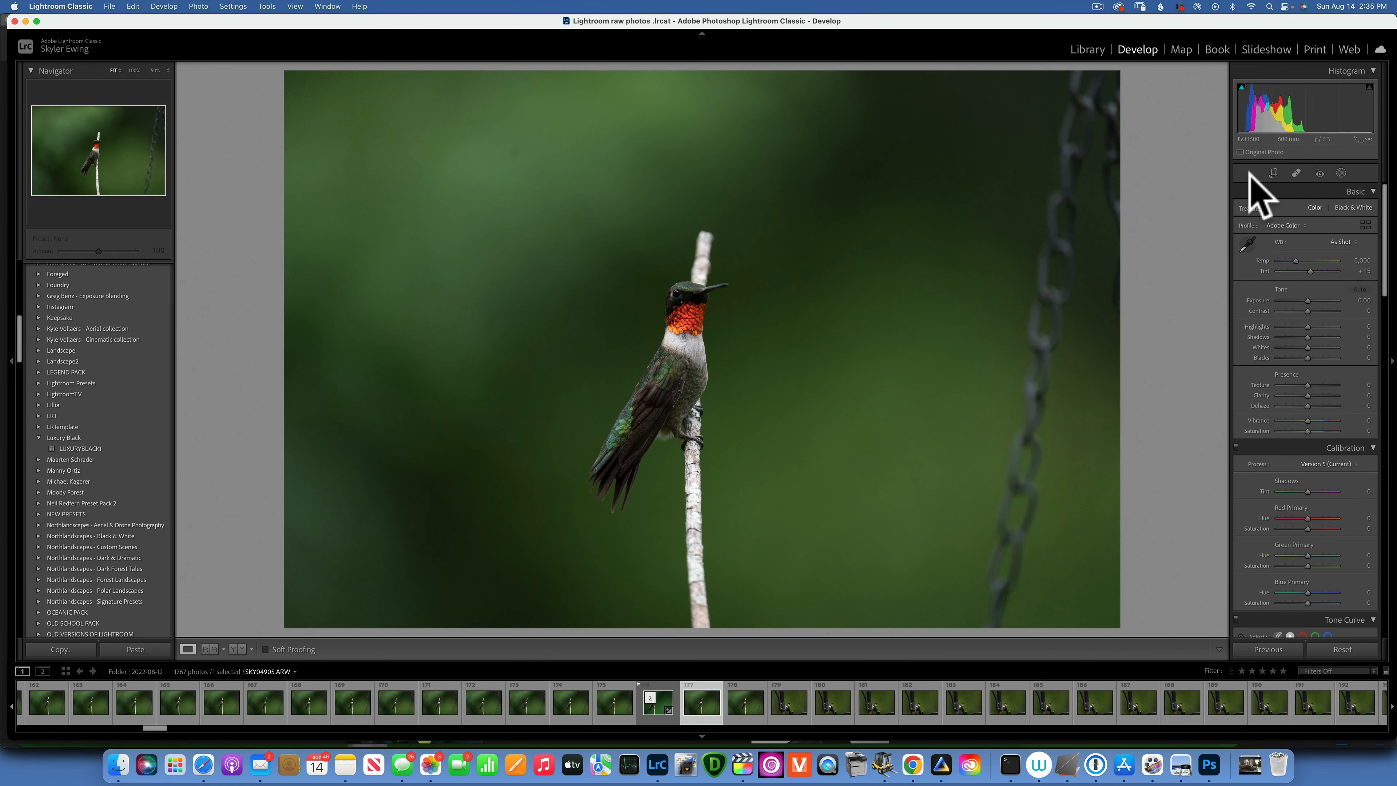
{"action": "left_click", "coordinate": [1273, 173]}
{"action": "left_click_drag", "start_coordinate": [208, 65], "coordinate": [391, 141]}
{"action": "left_click_drag", "start_coordinate": [549, 275], "coordinate": [593, 372]}
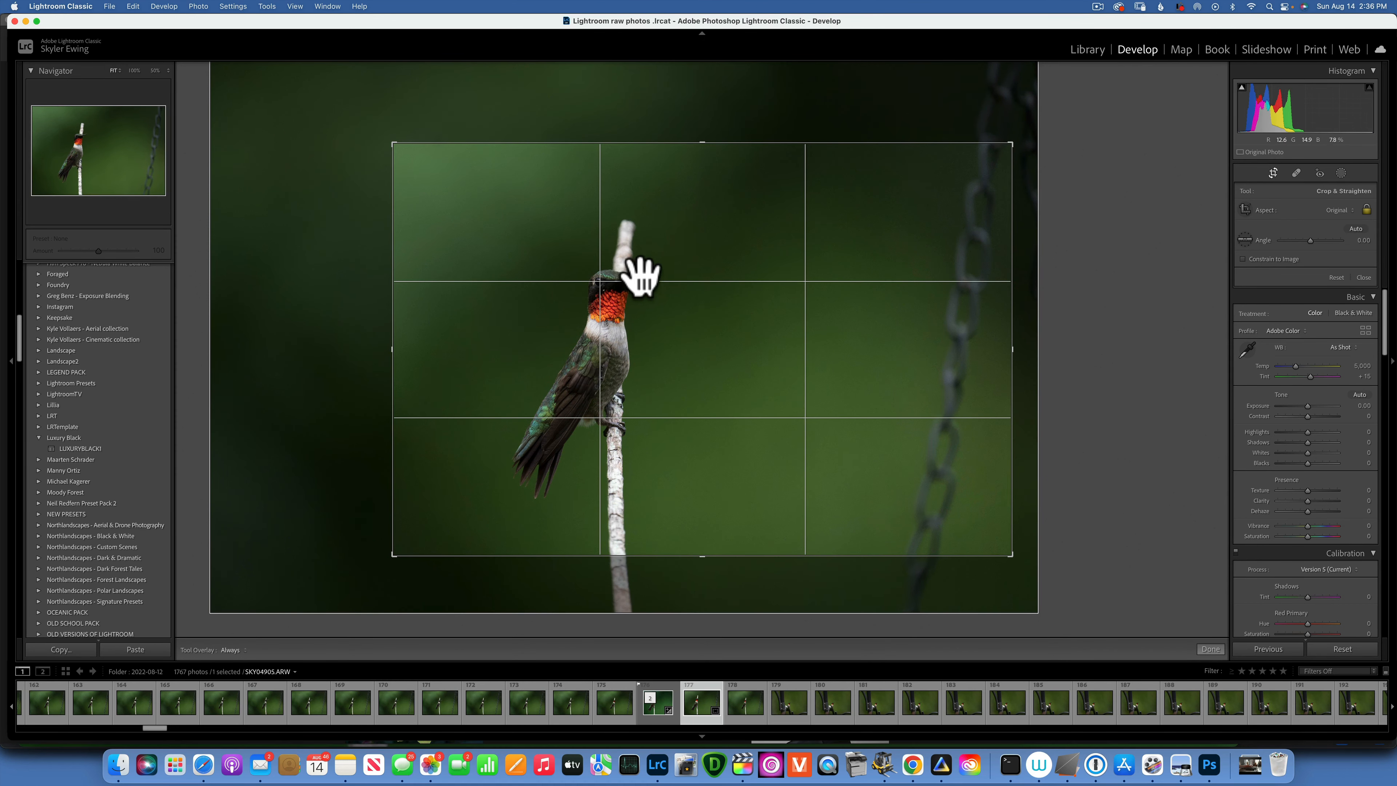
{"action": "left_click_drag", "start_coordinate": [393, 143], "coordinate": [402, 150]}
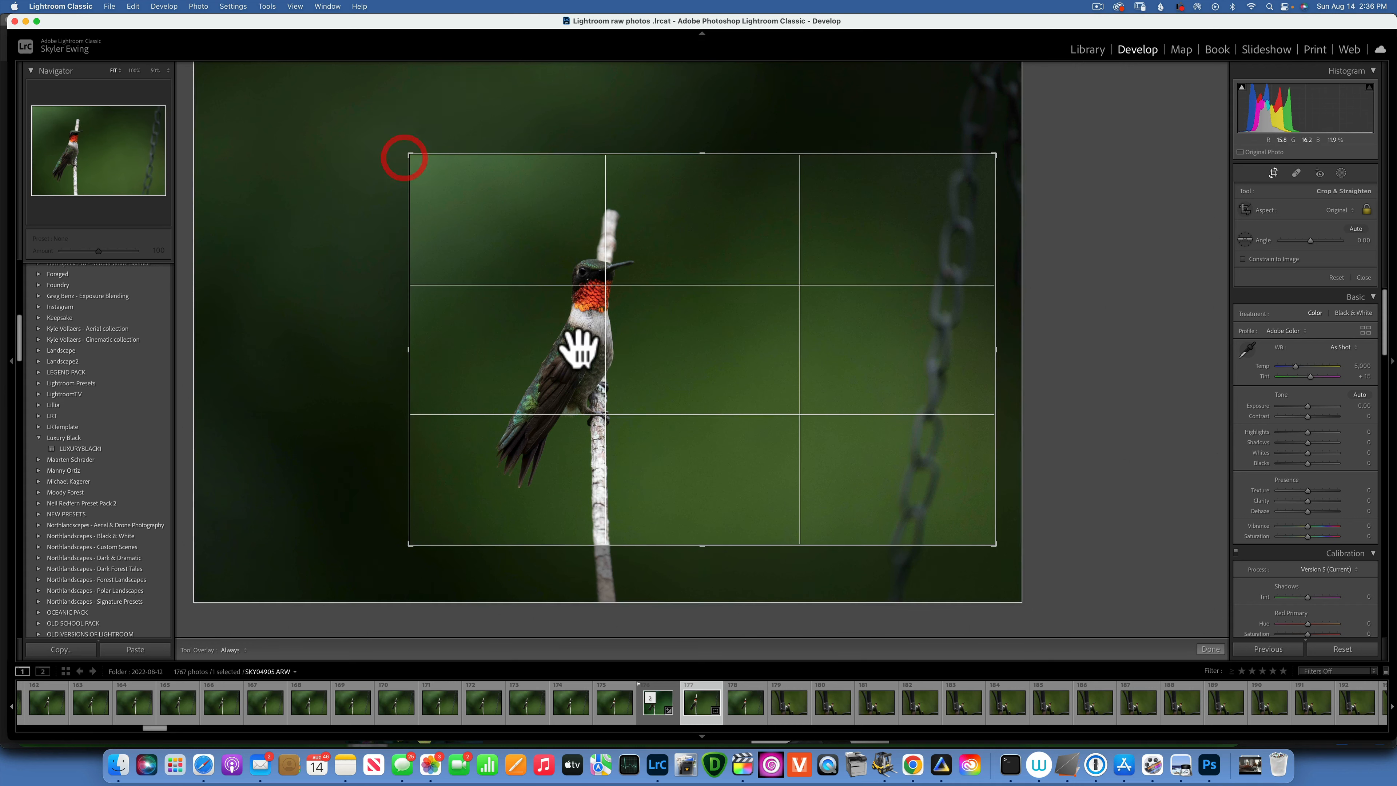
{"action": "left_click_drag", "start_coordinate": [577, 343], "coordinate": [602, 364]}
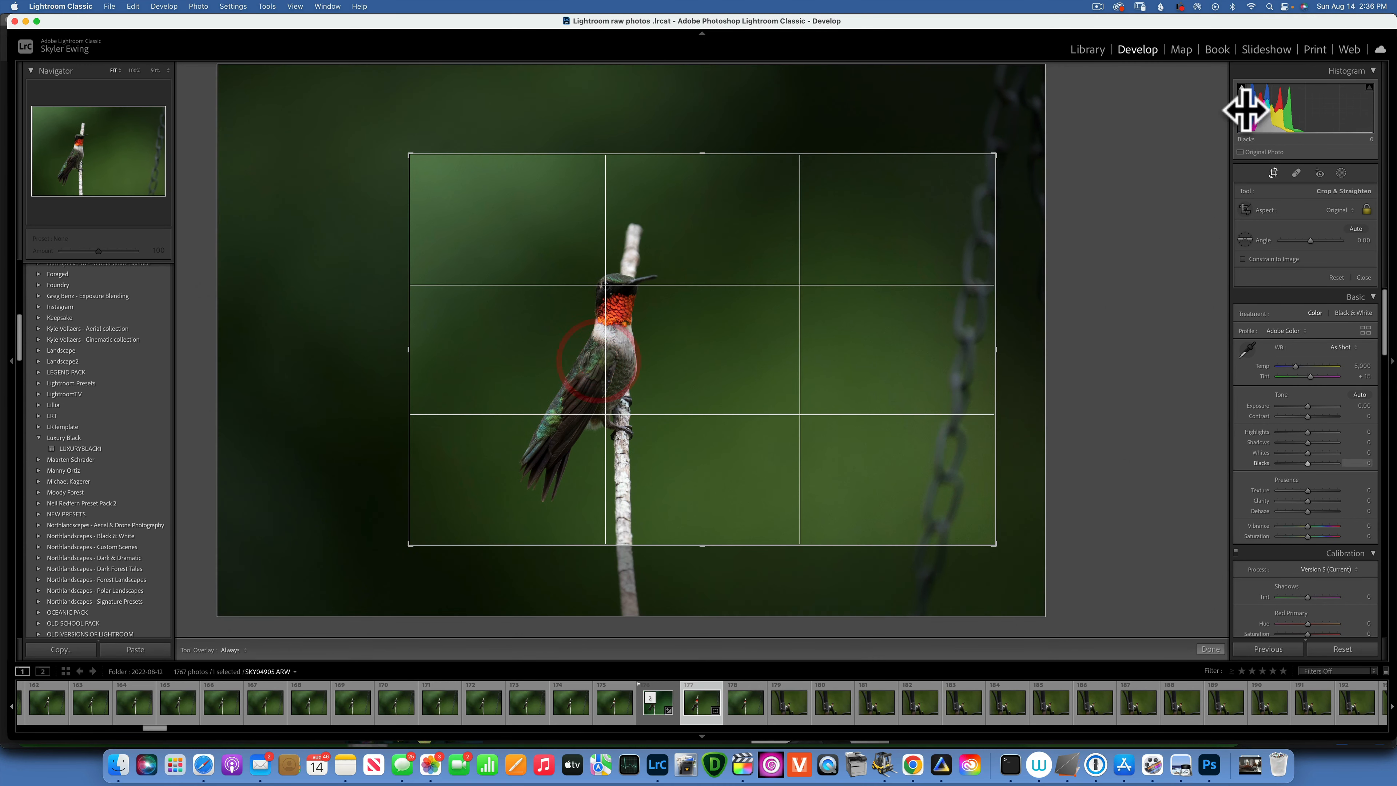
{"action": "left_click", "coordinate": [1273, 171]}
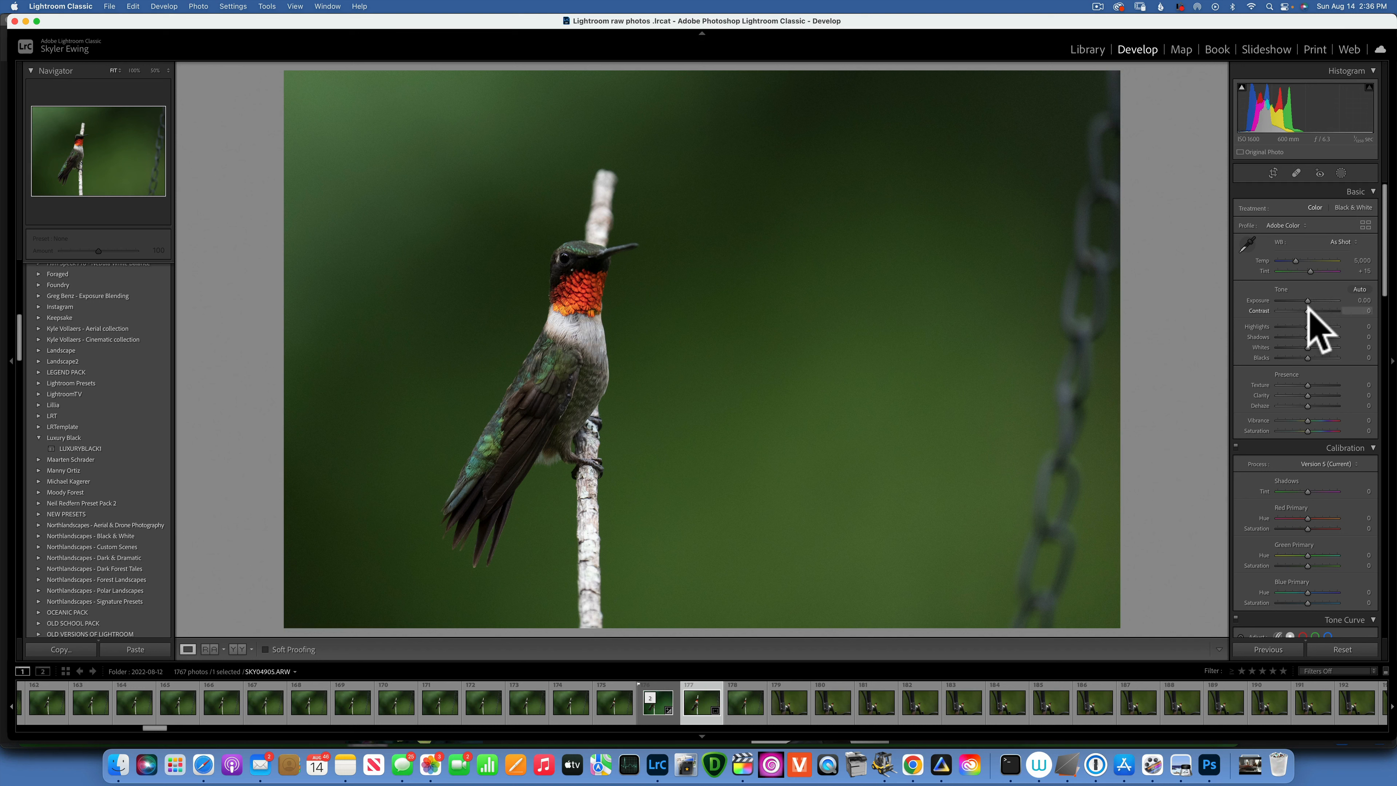
Adjust the photo's tone to Contrast +11, Highlights -33, Shadows +100, Whites +13 and Blacks -13
{"action": "left_click_drag", "start_coordinate": [1308, 305], "coordinate": [1311, 306]}
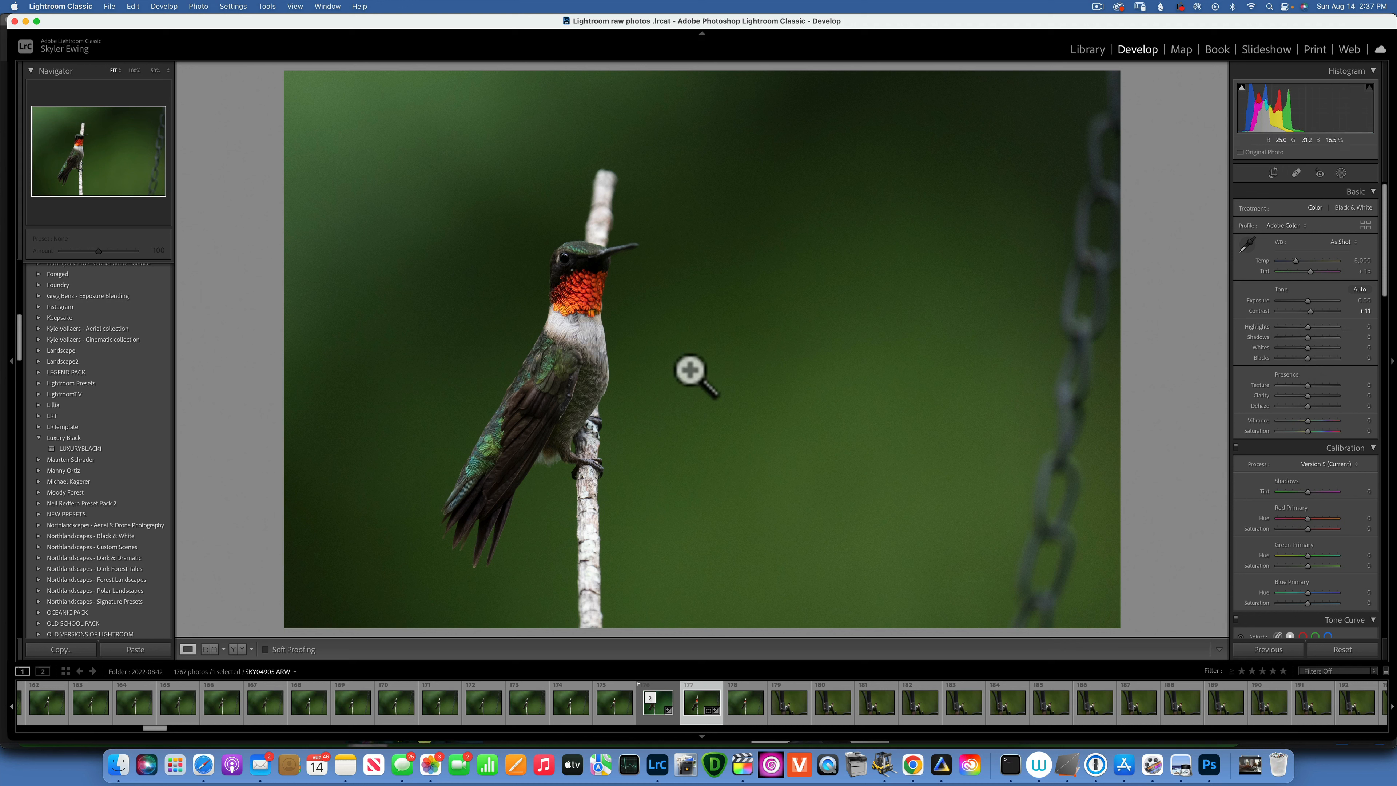
{"action": "left_click_drag", "start_coordinate": [1306, 321], "coordinate": [1305, 322]}
{"action": "left_click", "coordinate": [1304, 323]}
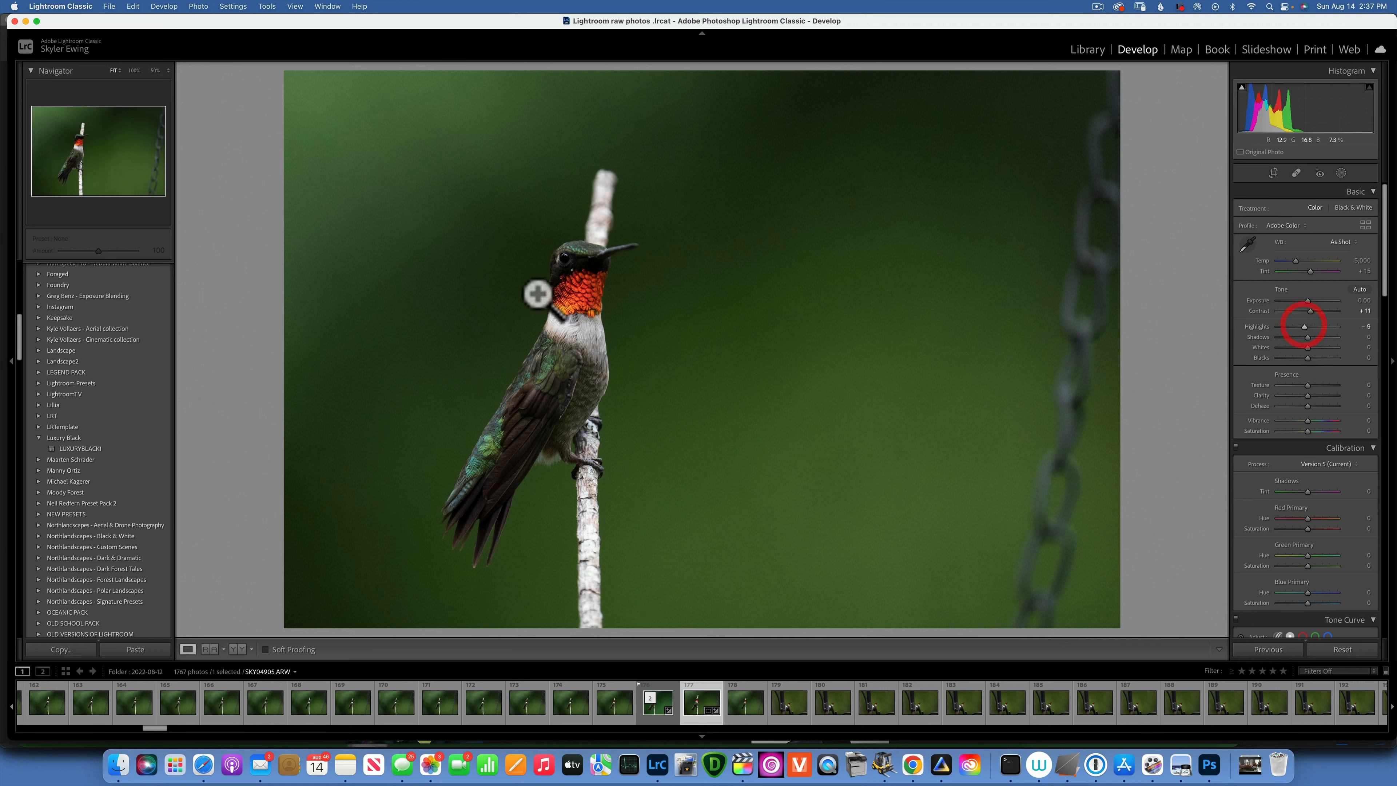
{"action": "left_click_drag", "start_coordinate": [1305, 322], "coordinate": [1318, 337]}
{"action": "left_click", "coordinate": [1297, 326]}
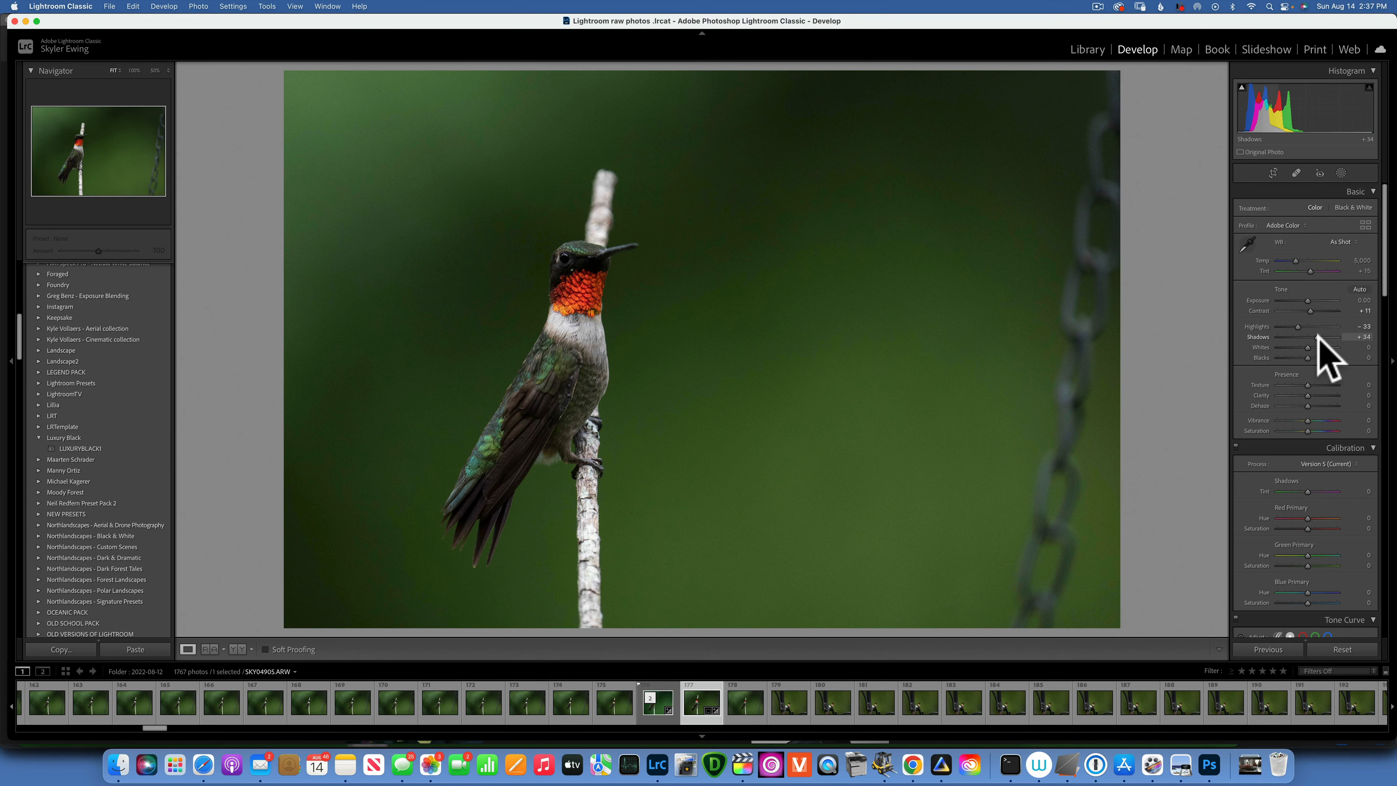
{"action": "left_click_drag", "start_coordinate": [1317, 337], "coordinate": [1375, 341]}
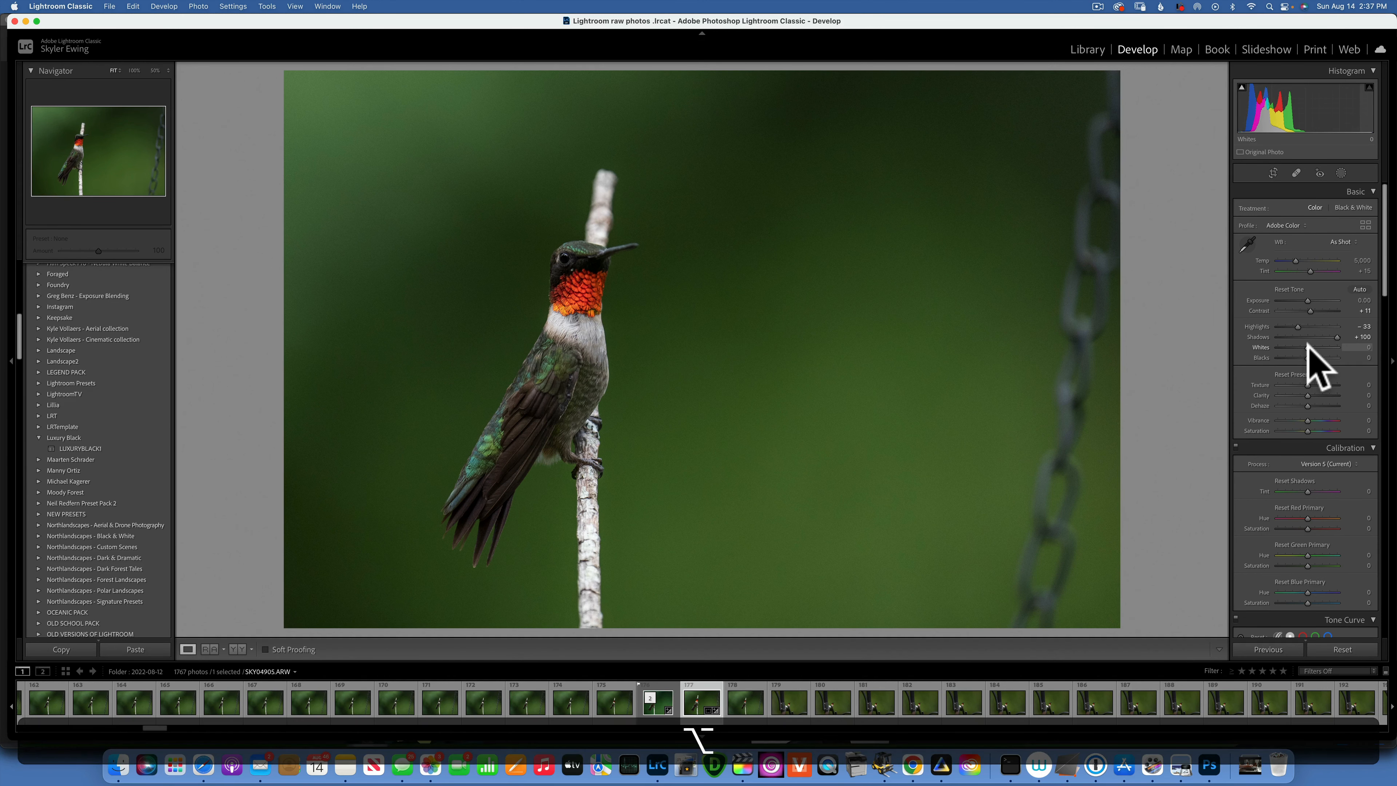
{"action": "mouse_move", "coordinate": [1307, 347]}
{"action": "left_mouse_down"}
{"action": "mouse_move", "coordinate": [1325, 347]}
{"action": "mouse_move", "coordinate": [1310, 347]}
{"action": "left_mouse_up"}
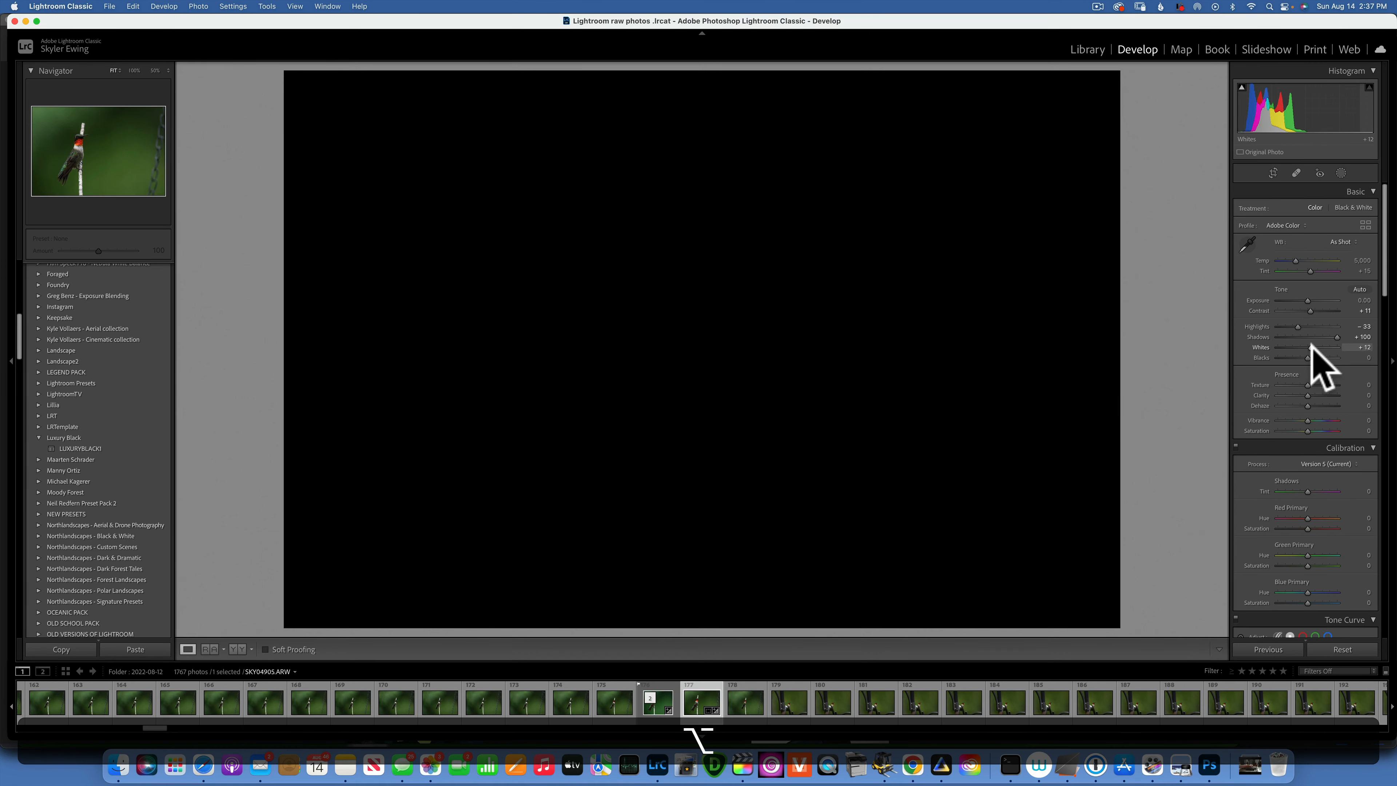
{"action": "left_click_drag", "start_coordinate": [1311, 347], "coordinate": [1305, 358]}
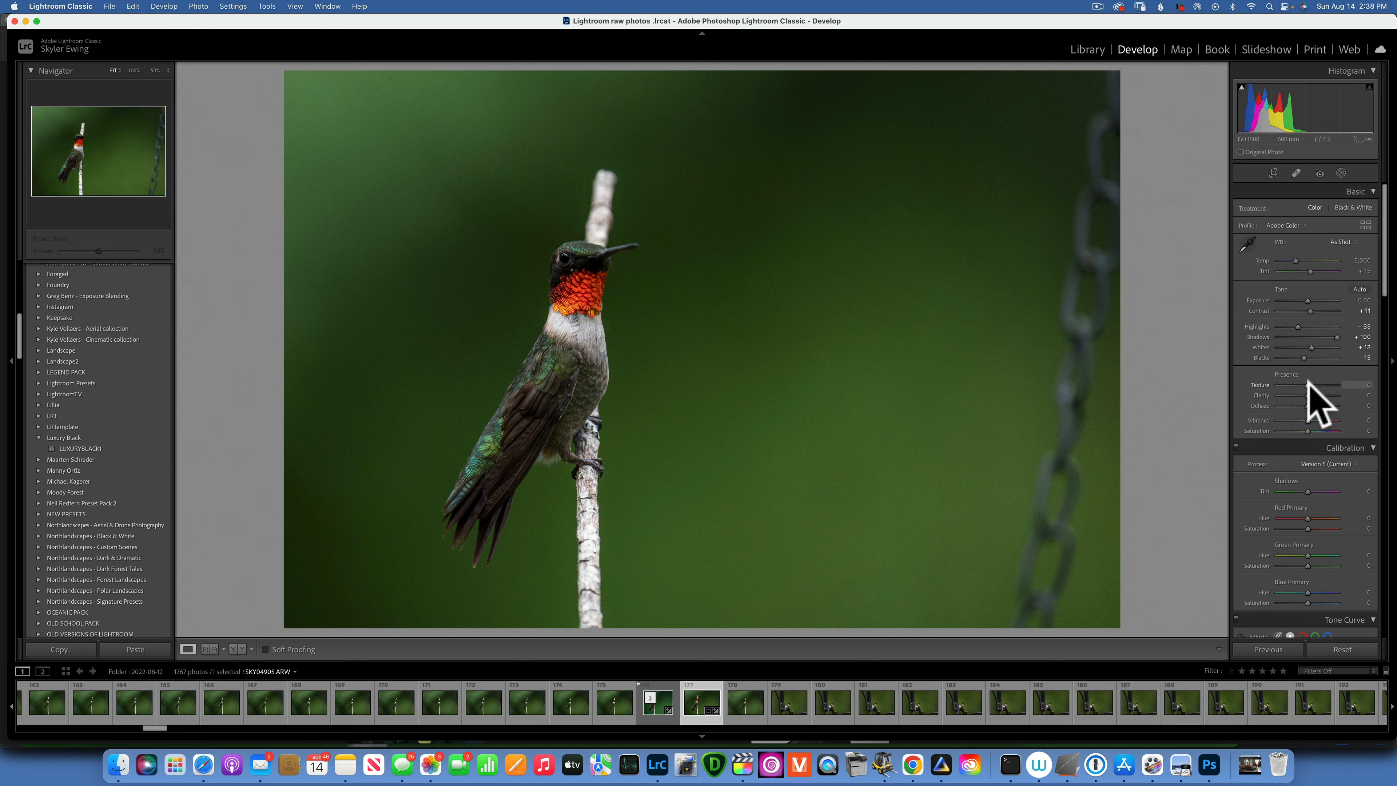
Set the photo's Texture to +20, Clarity to +15 and Vibrance to +23
{"action": "left_click_drag", "start_coordinate": [1308, 379], "coordinate": [1313, 379]}
{"action": "left_click_drag", "start_coordinate": [1309, 390], "coordinate": [1313, 390]}
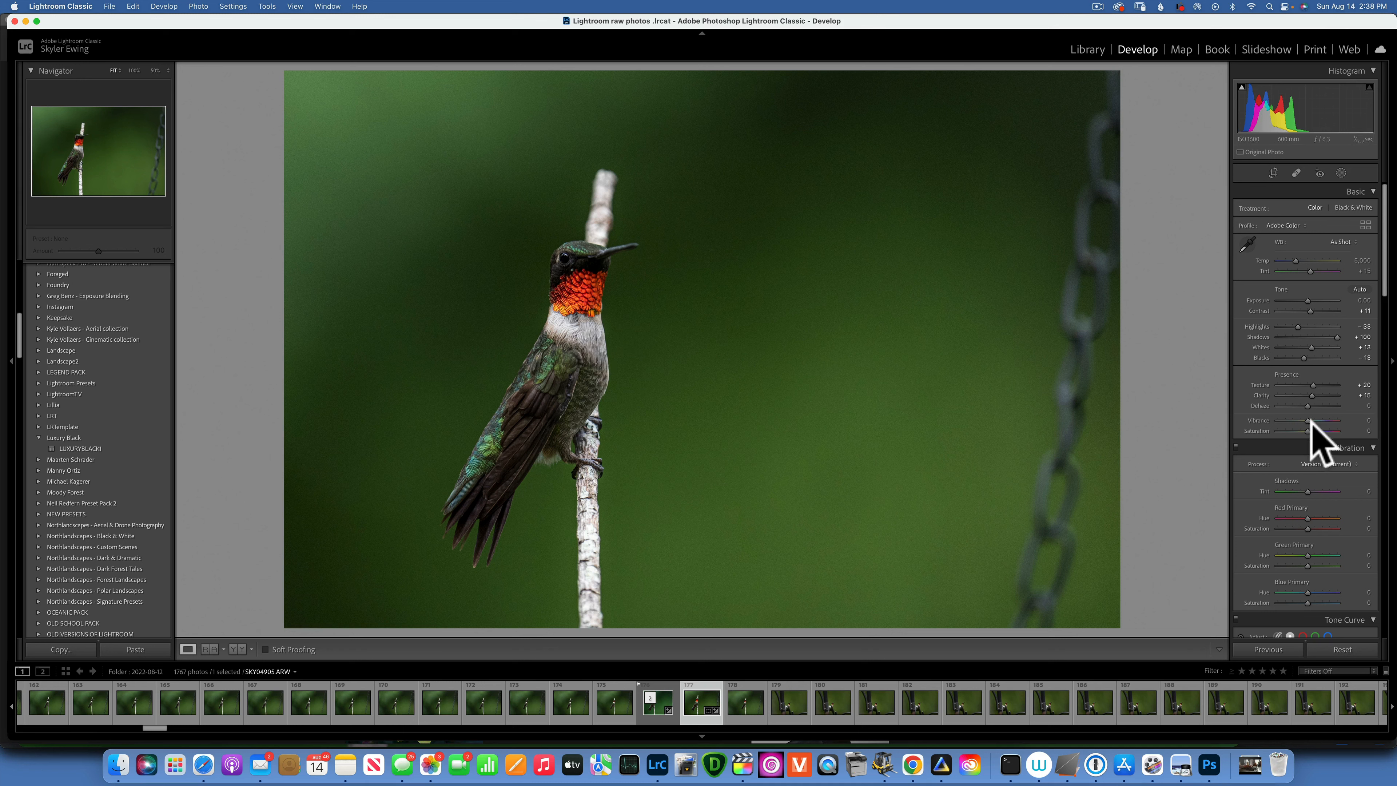
{"action": "left_click_drag", "start_coordinate": [1307, 419], "coordinate": [1314, 419]}
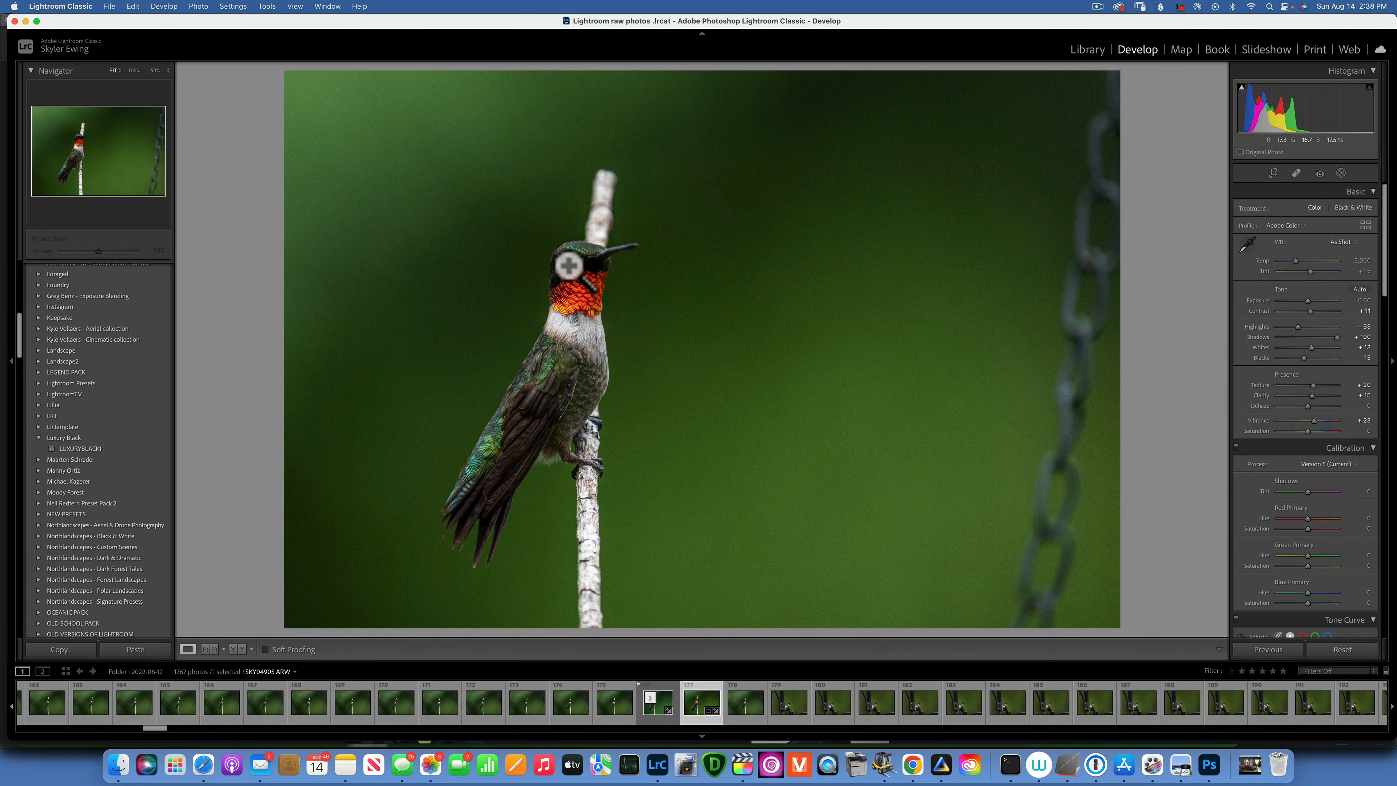
Add a small radial gradient mask over the hummingbird's eye and hide the mask overlay
{"action": "left_click", "coordinate": [1341, 173]}
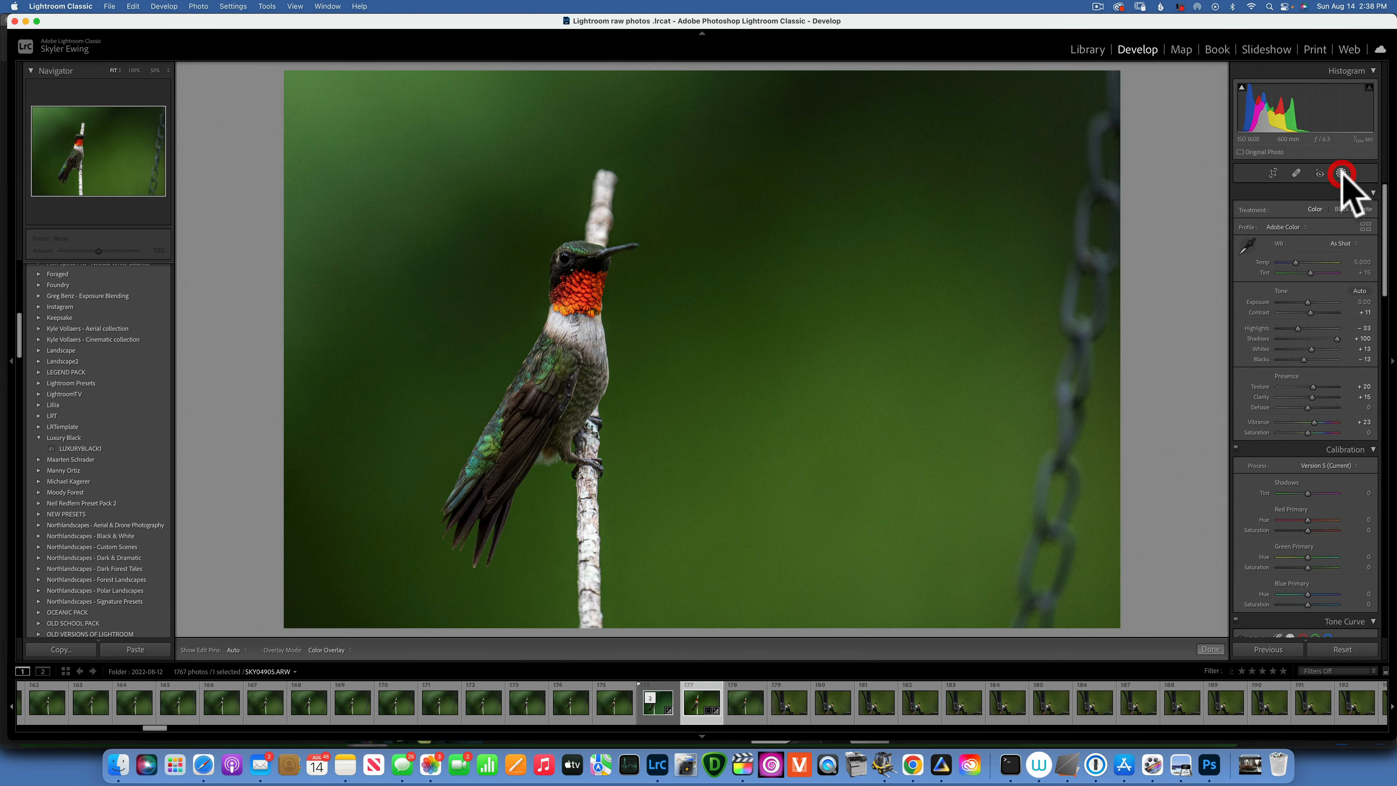
{"action": "left_click", "coordinate": [1274, 272]}
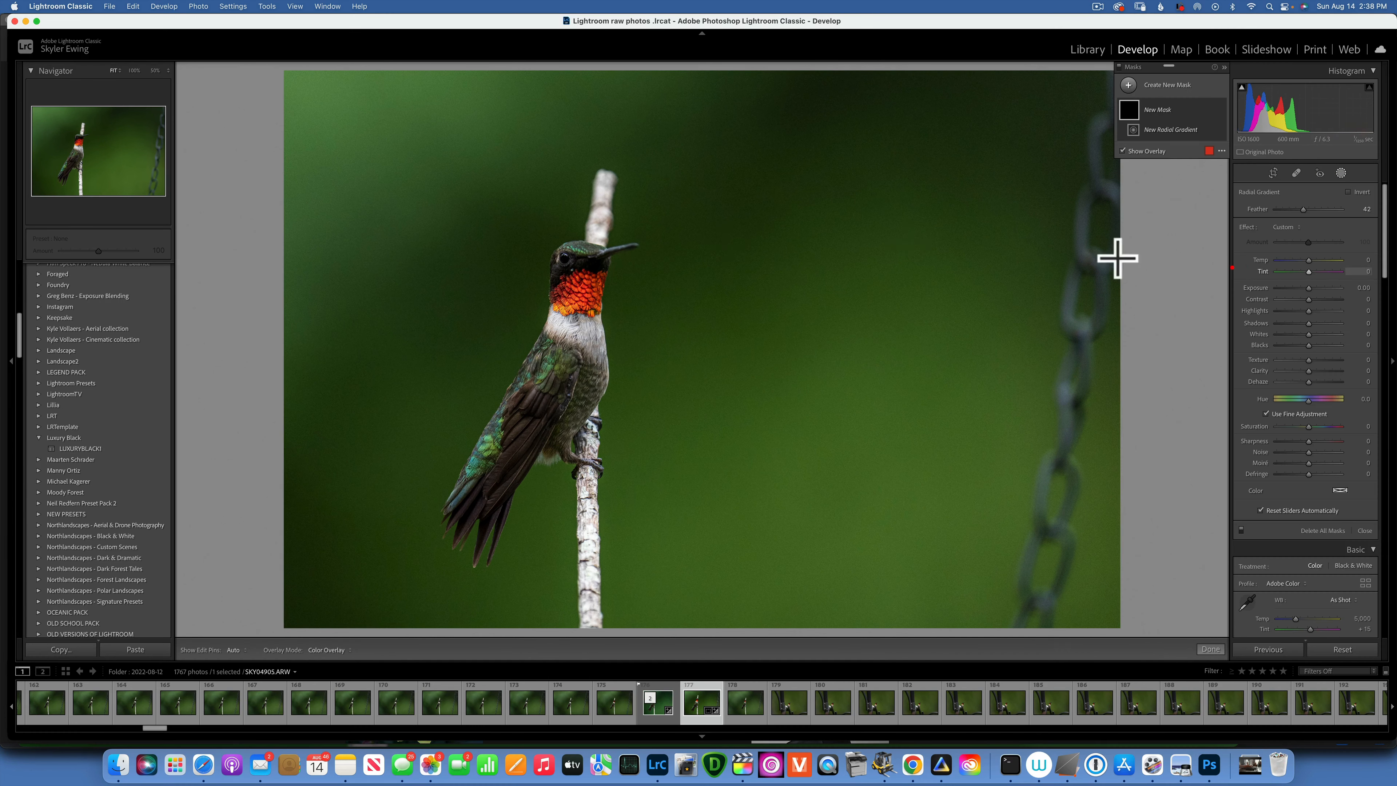
{"action": "left_click_drag", "start_coordinate": [562, 258], "coordinate": [575, 272]}
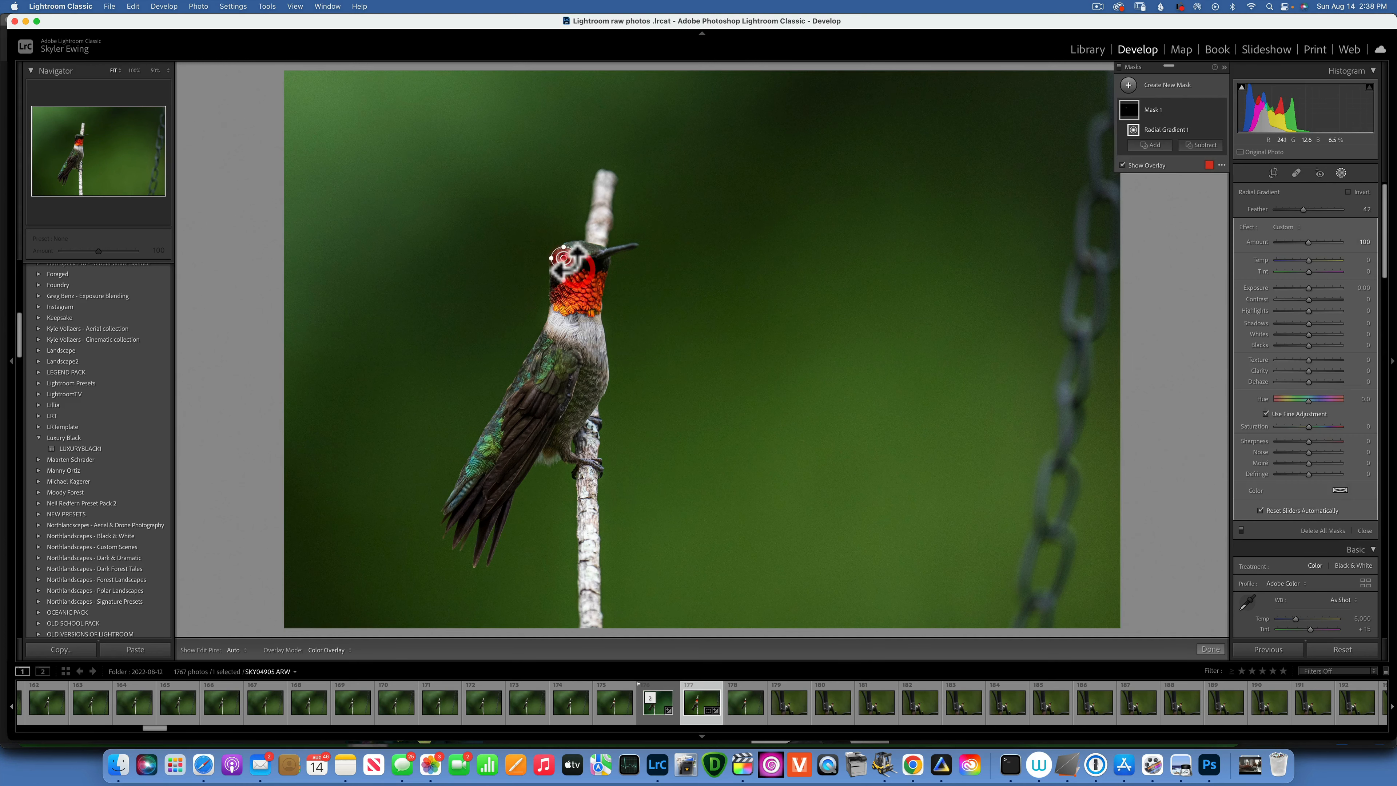
{"action": "key", "text": "o"}
Brighten the eye mask with Exposure 0.31 and Whites 36, and lower its Blacks slightly
{"action": "left_click", "coordinate": [1311, 287]}
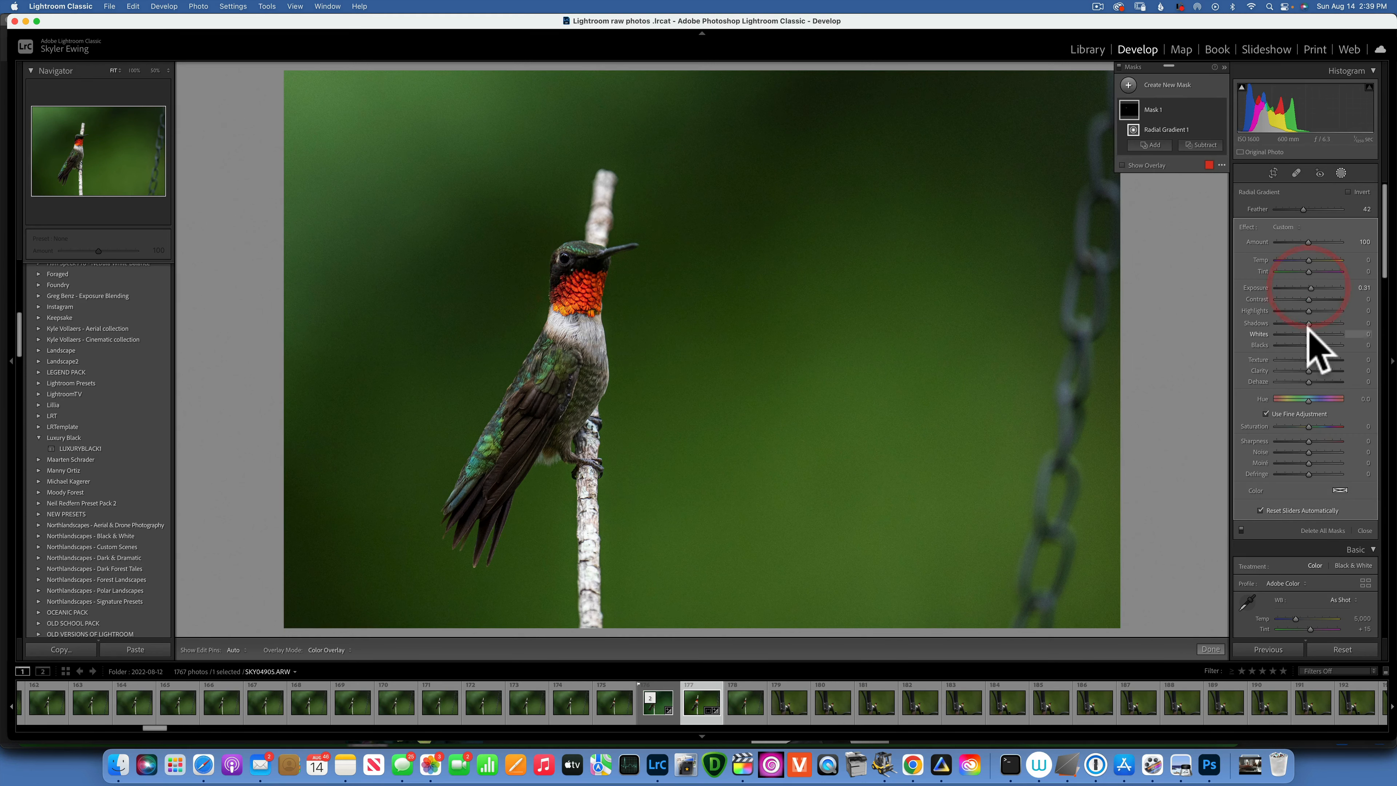
{"action": "left_click_drag", "start_coordinate": [1309, 333], "coordinate": [1319, 334]}
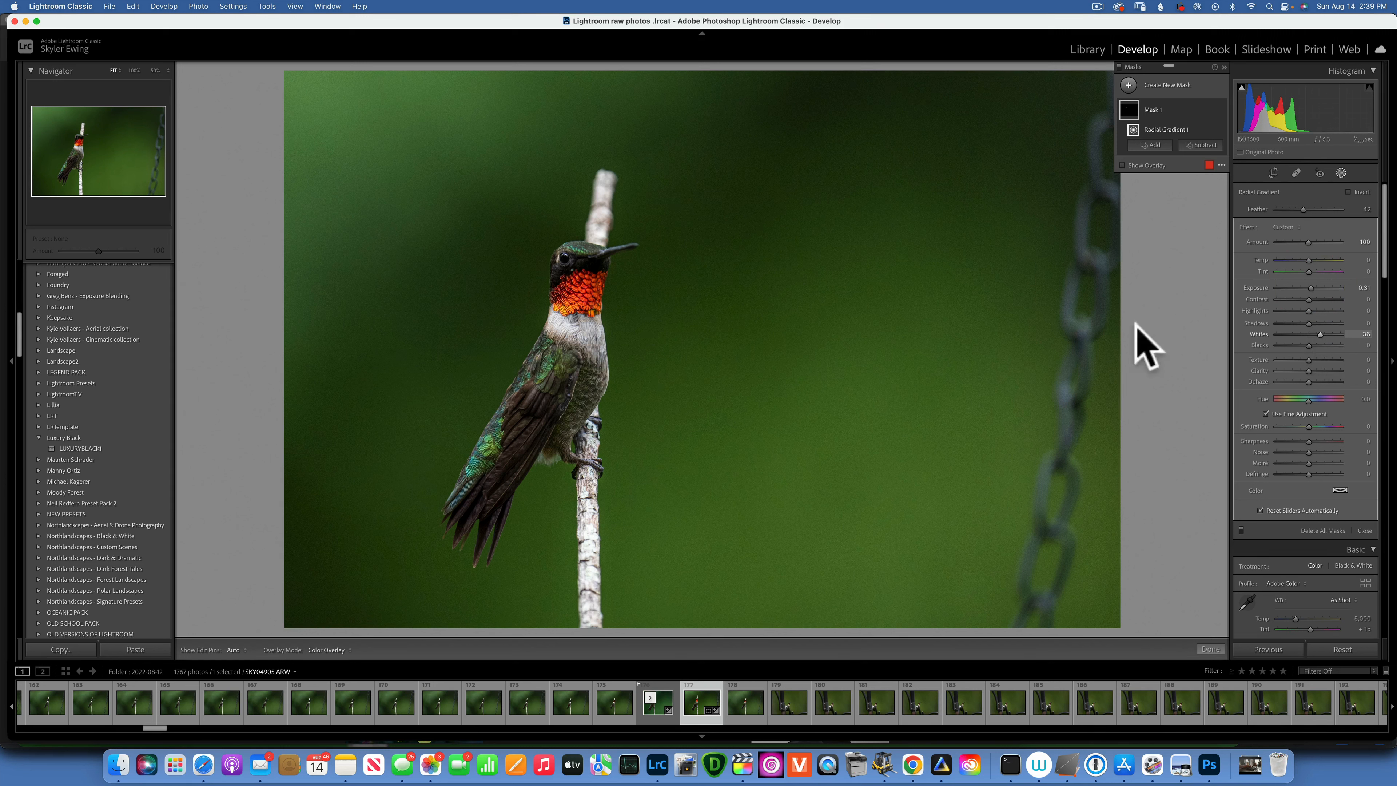
{"action": "left_click_drag", "start_coordinate": [1310, 342], "coordinate": [1307, 344]}
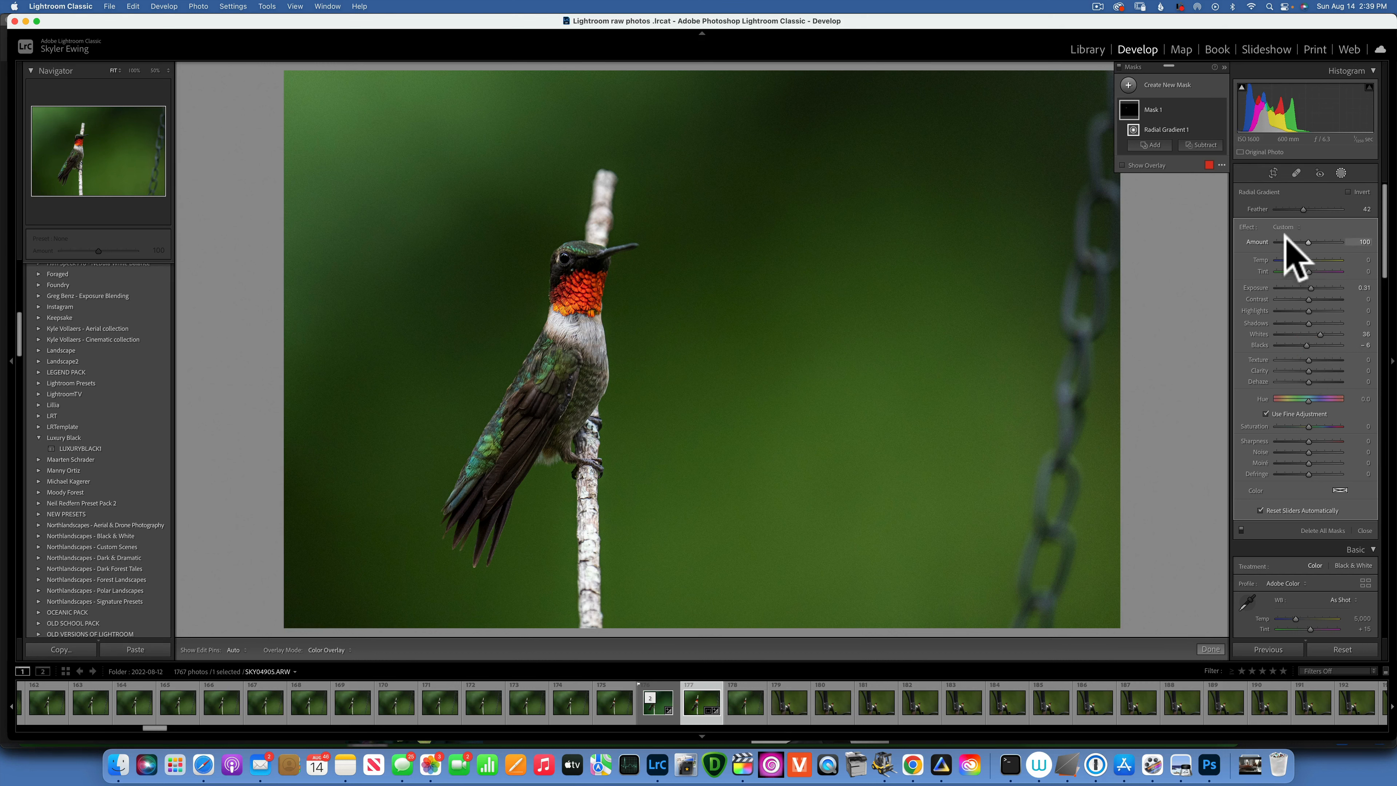
Compare the hummingbird's eye at 100% with the radial mask hidden and shown, then return to the full view
{"action": "left_click", "coordinate": [134, 70]}
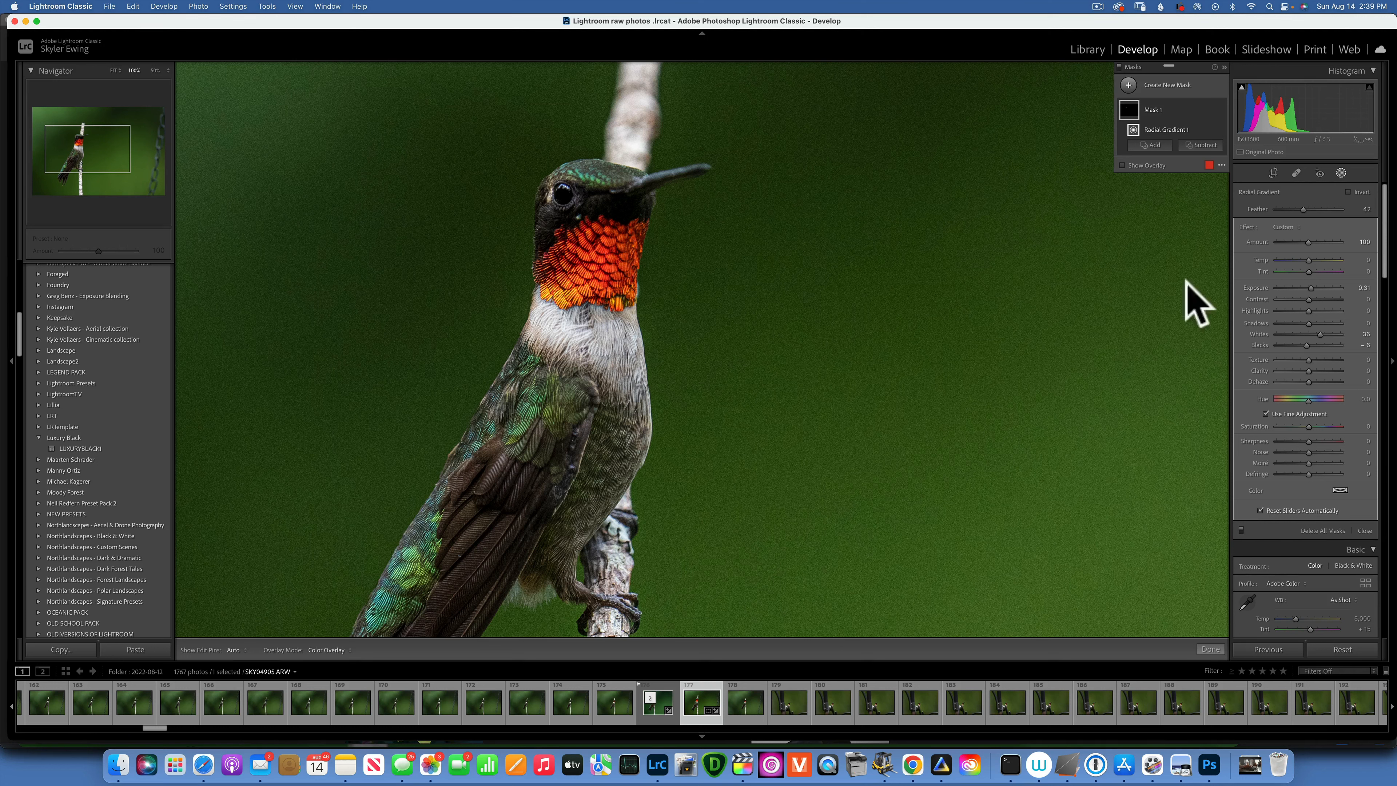
{"action": "left_click", "coordinate": [1219, 109]}
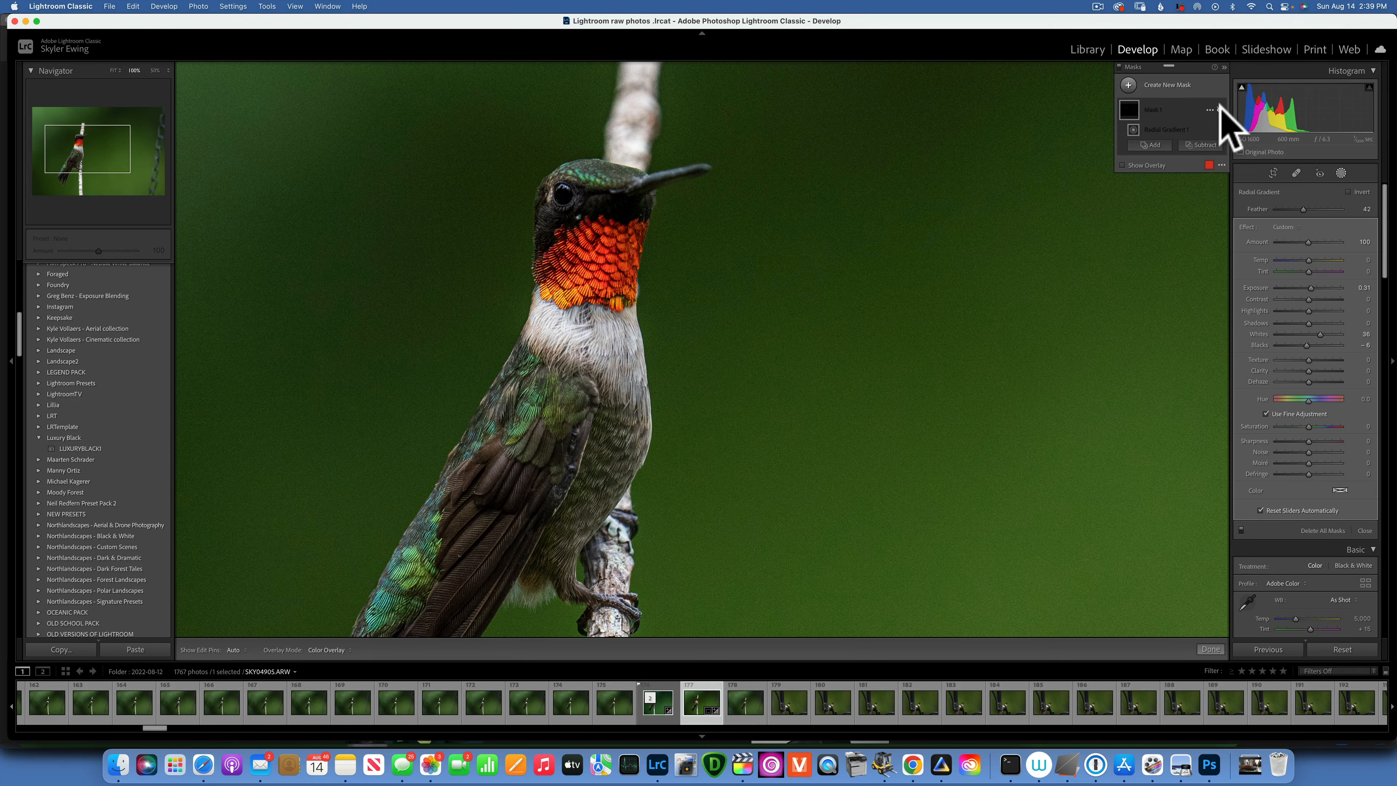
{"action": "left_click", "coordinate": [1219, 110]}
{"action": "left_click", "coordinate": [1218, 109]}
{"action": "left_click", "coordinate": [1219, 109]}
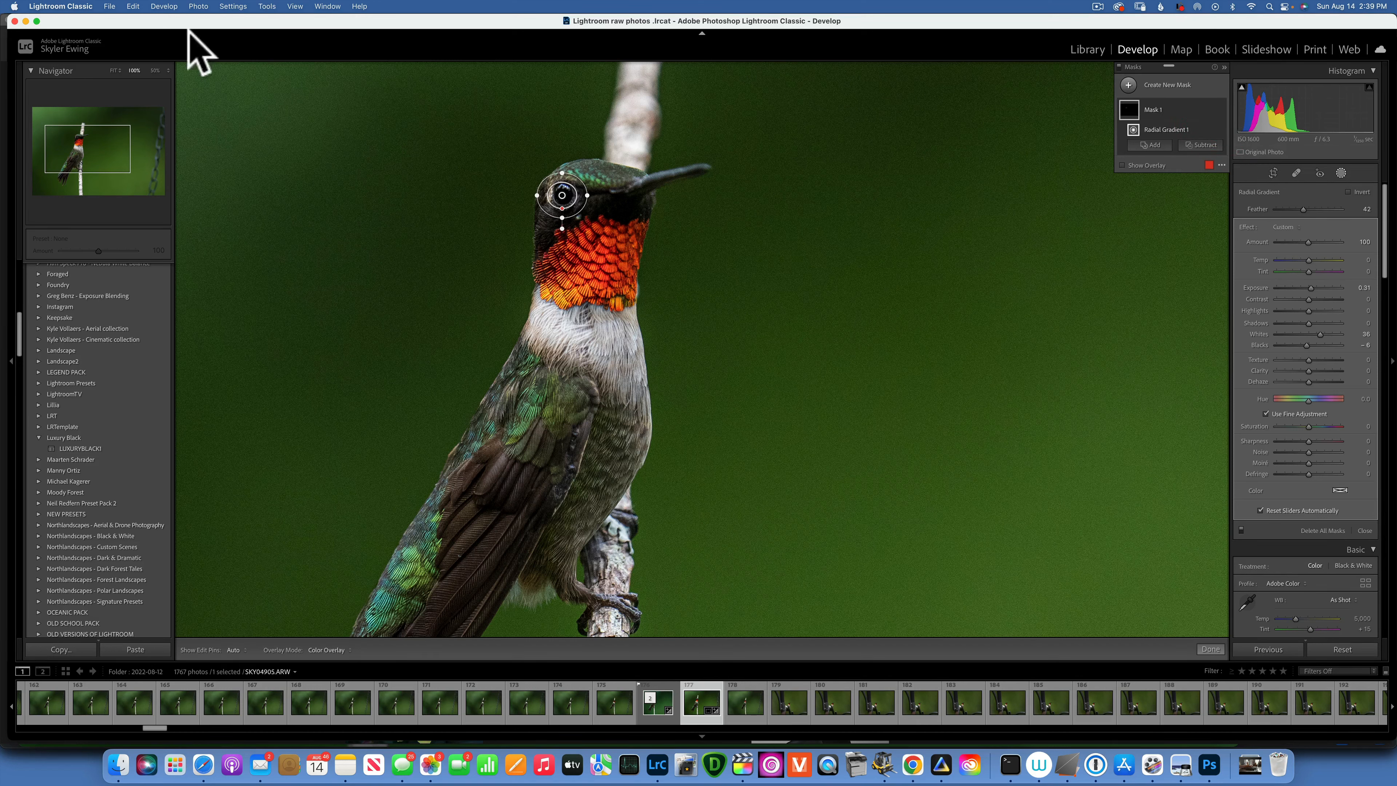
{"action": "left_click", "coordinate": [114, 71]}
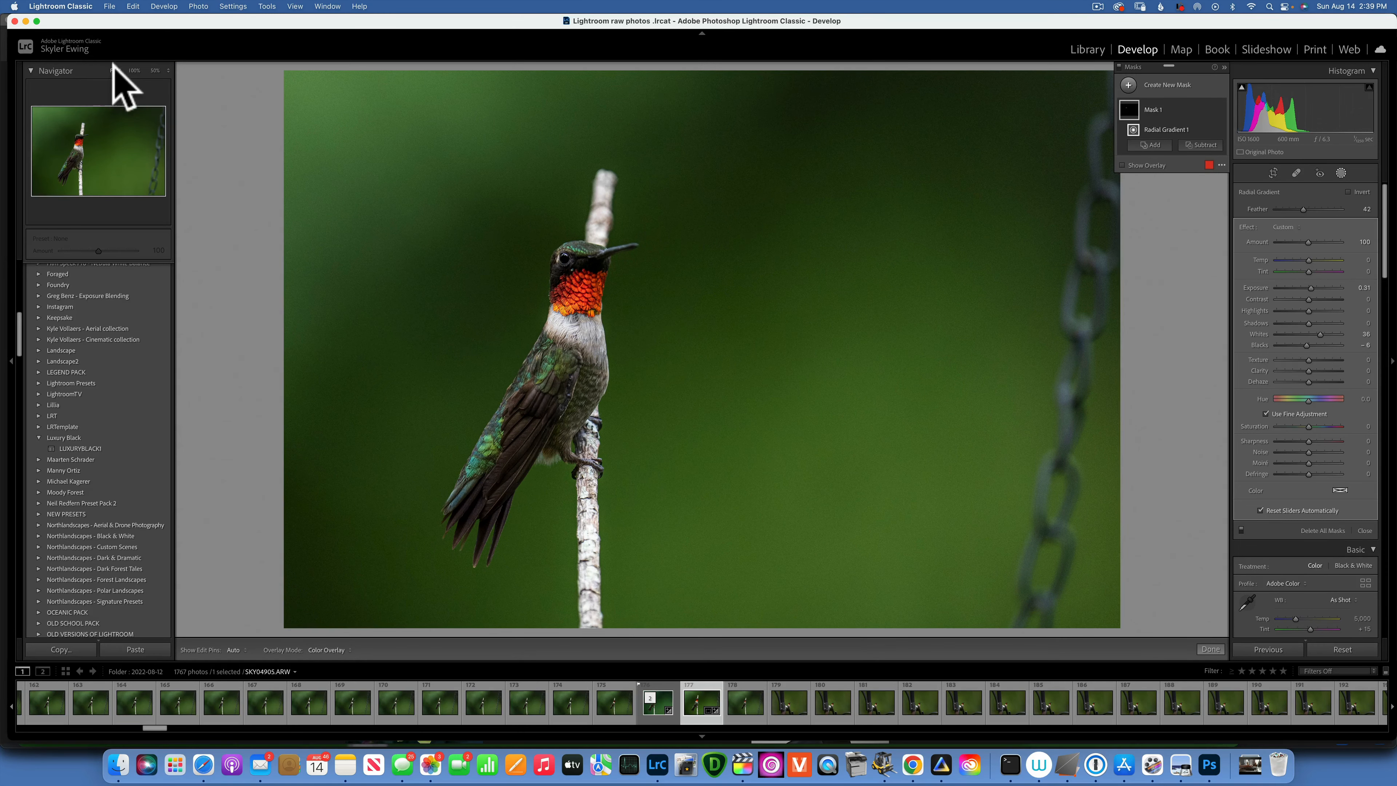
{"action": "left_click", "coordinate": [167, 69]}
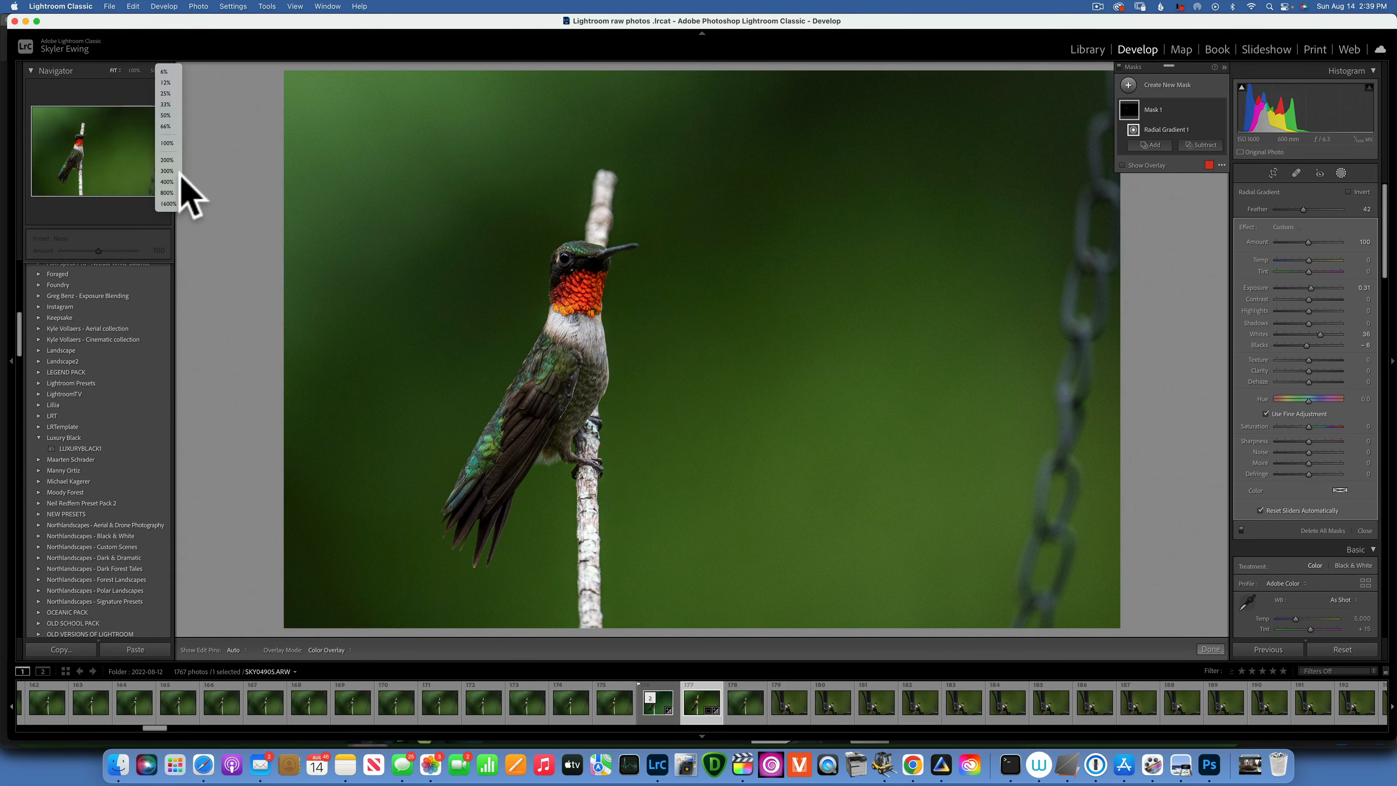
{"action": "left_click", "coordinate": [110, 69]}
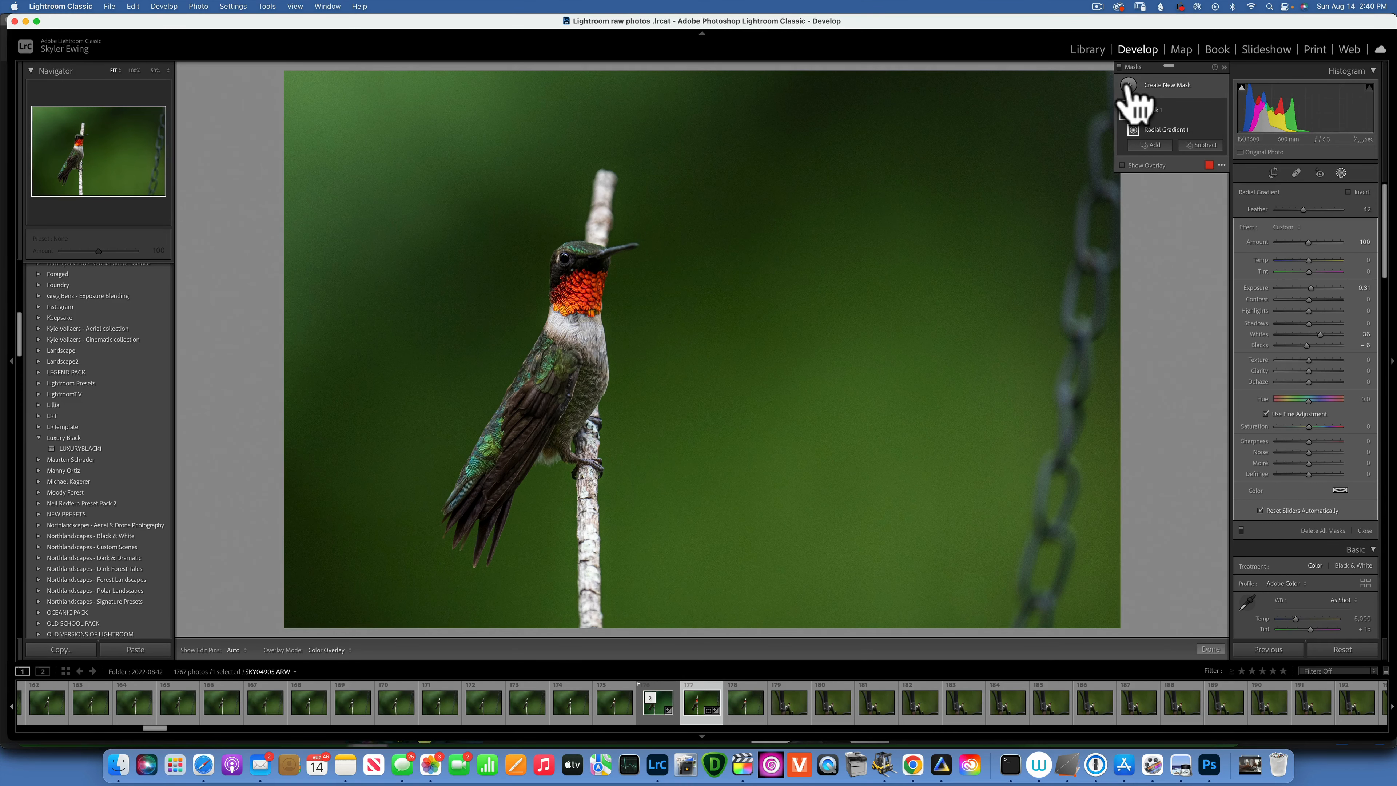
Create a Select Subject mask, invert it to cover the background, and cool the background's Temp to -27
{"action": "left_click", "coordinate": [1129, 85]}
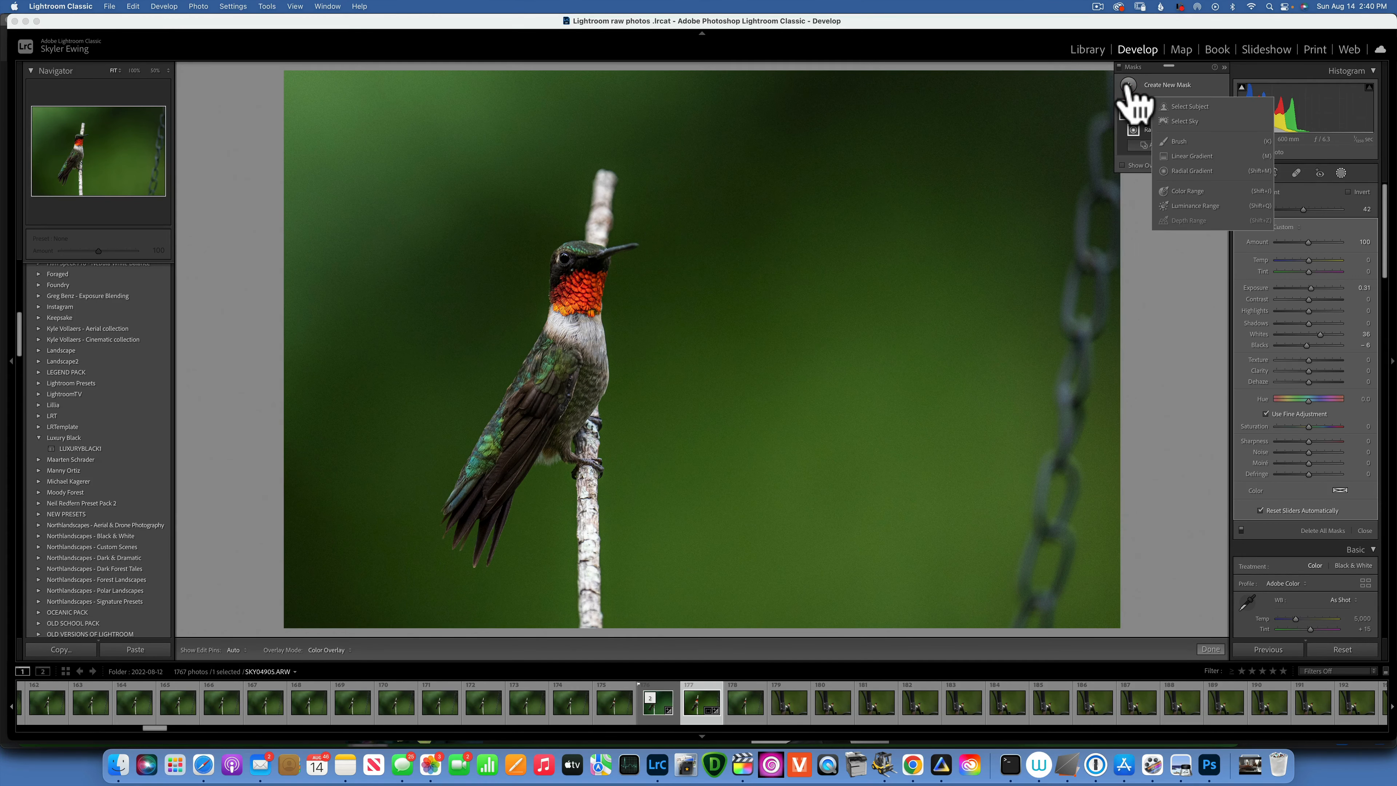
{"action": "left_click", "coordinate": [1188, 106]}
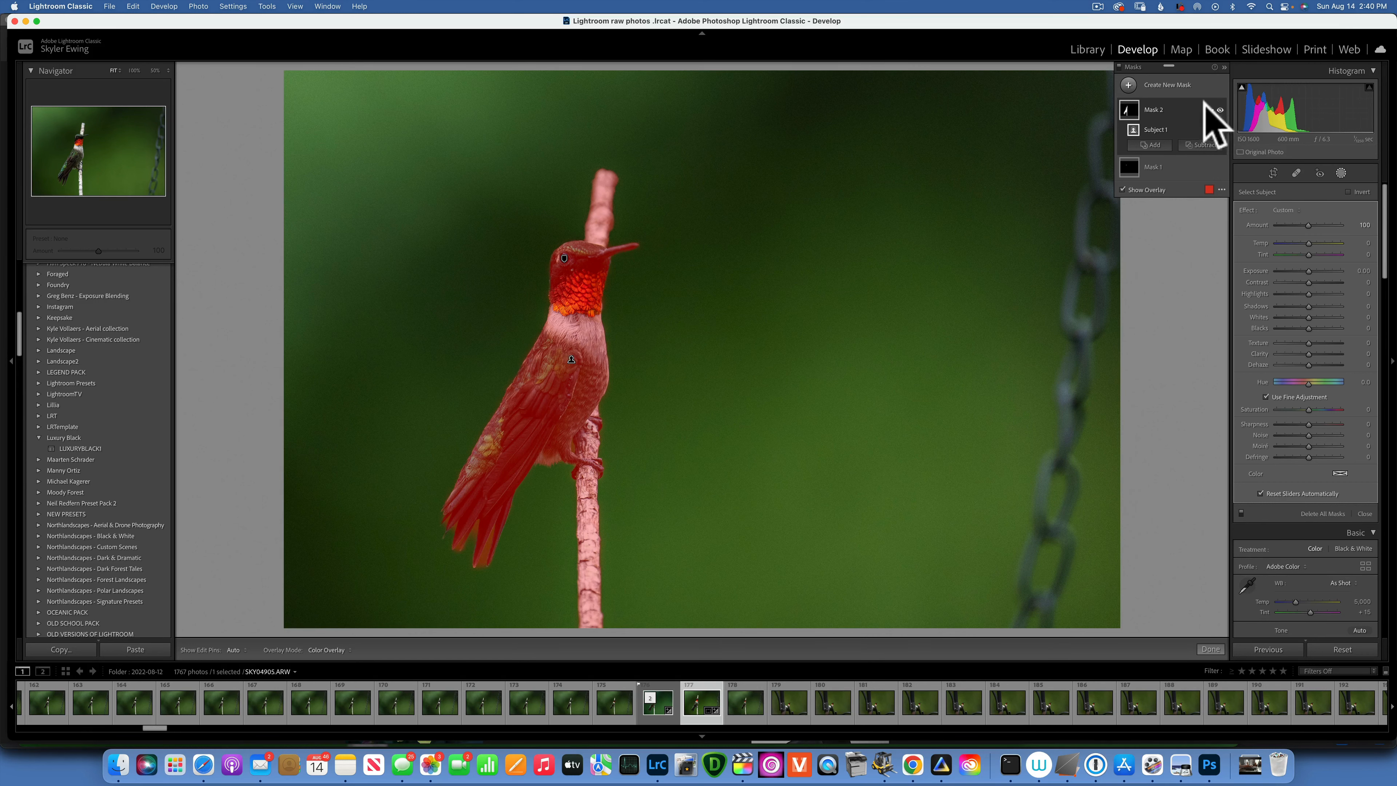
{"action": "left_click", "coordinate": [1210, 108]}
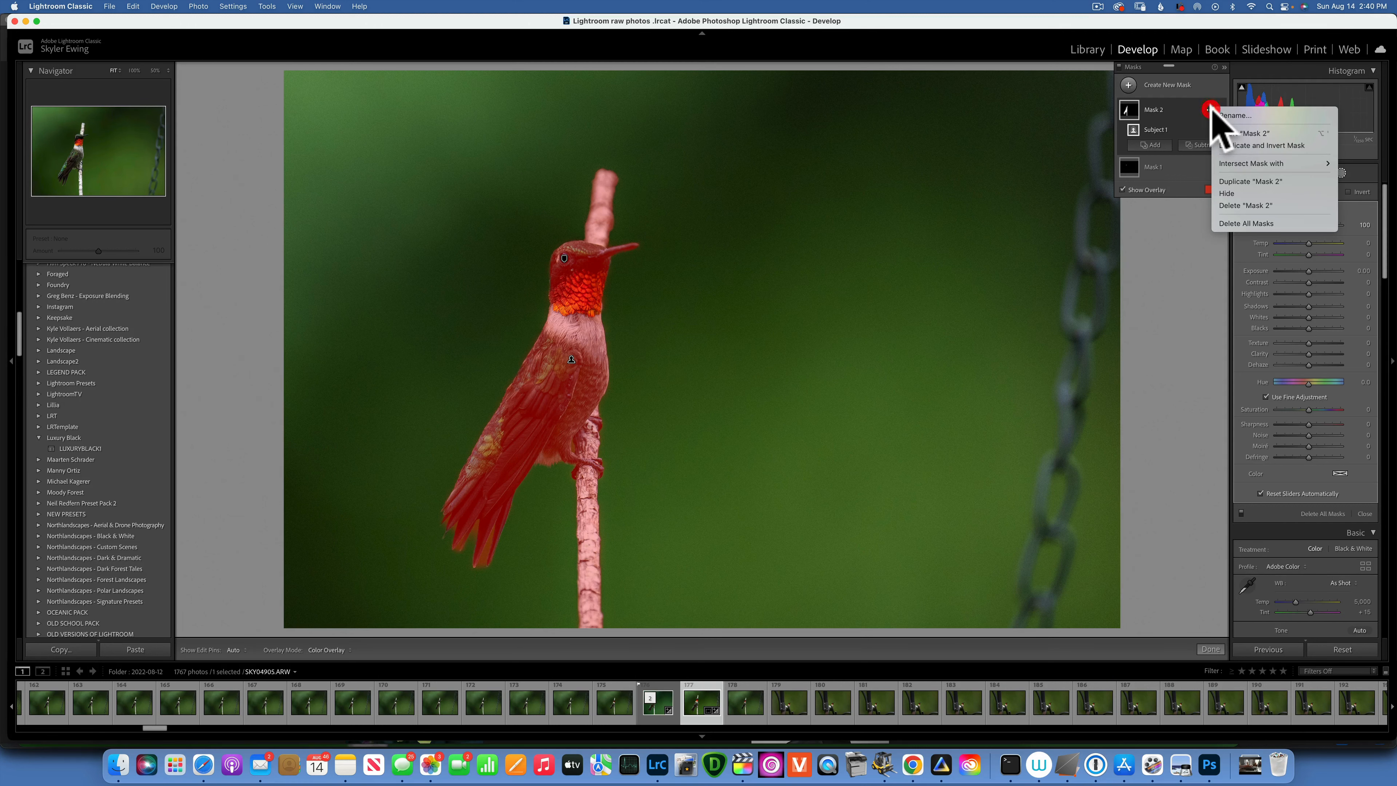
{"action": "left_click", "coordinate": [1246, 137]}
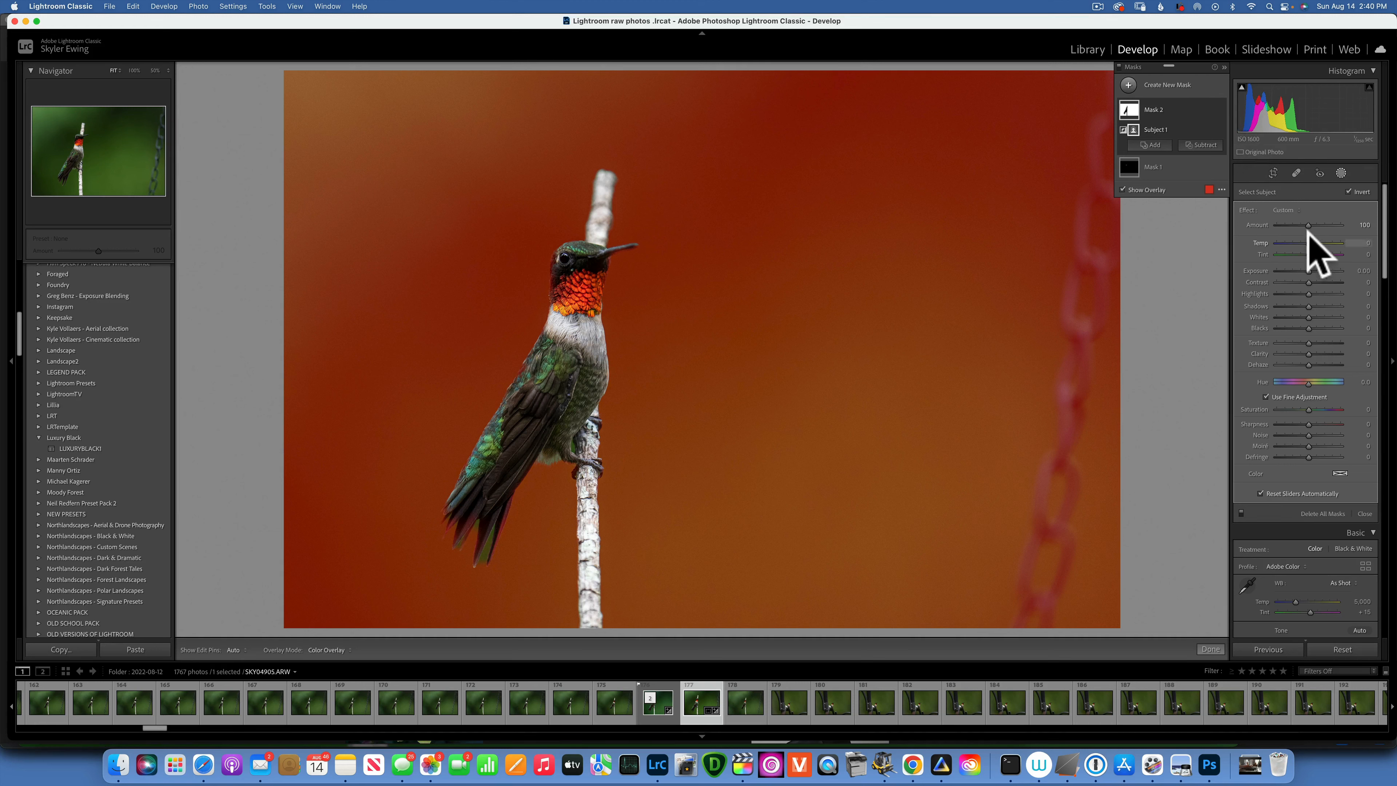
{"action": "left_click_drag", "start_coordinate": [1306, 241], "coordinate": [1298, 240]}
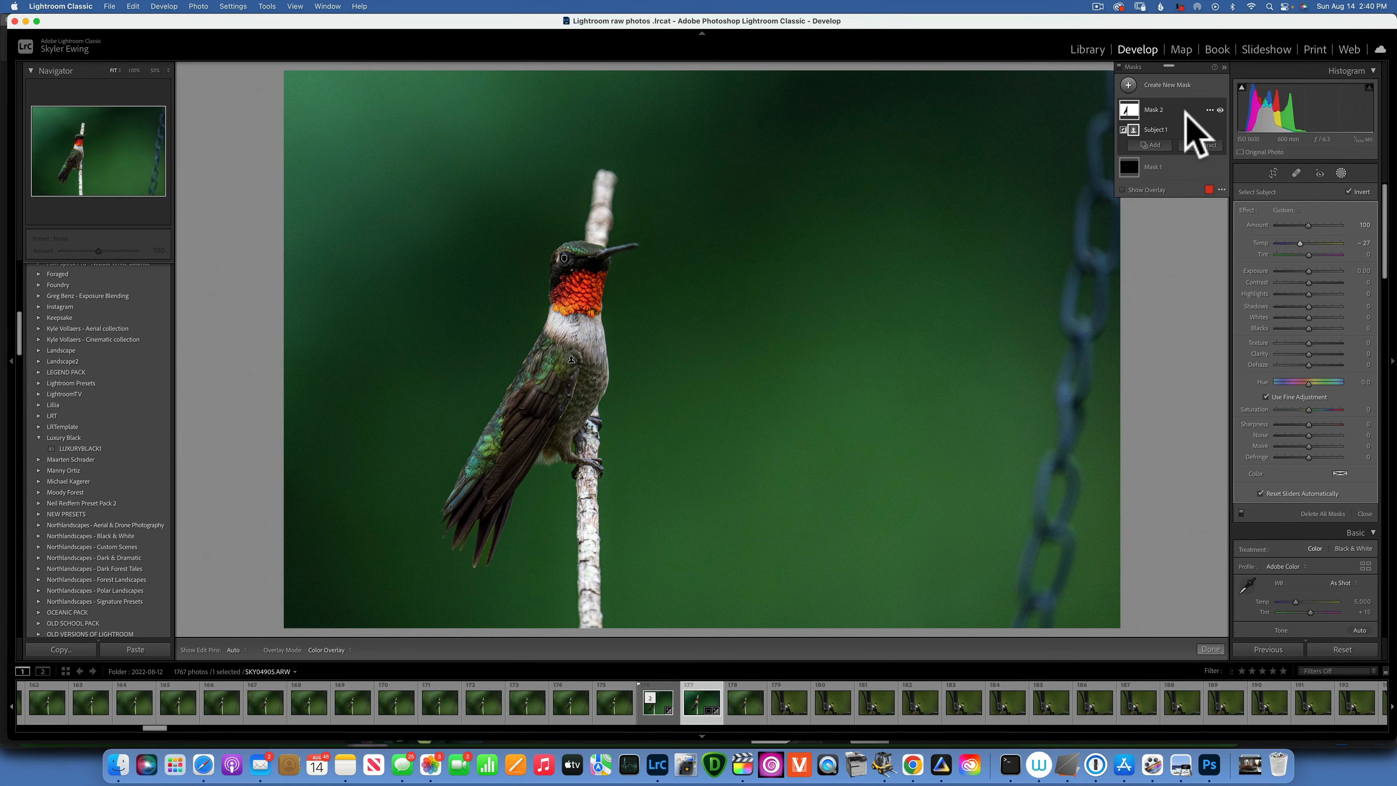
Compare the photo with the background mask hidden and shown
{"action": "left_click", "coordinate": [1220, 108]}
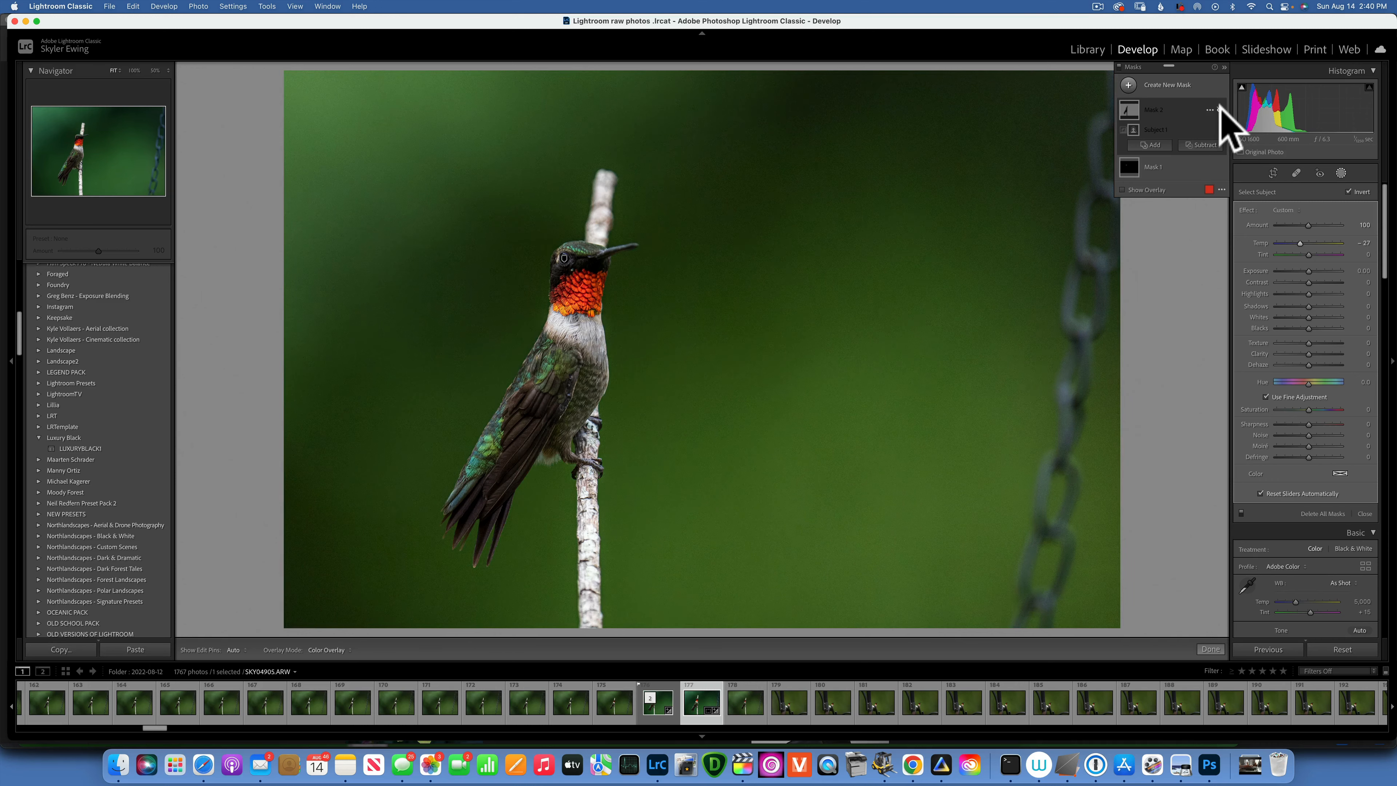
{"action": "left_click", "coordinate": [1219, 108]}
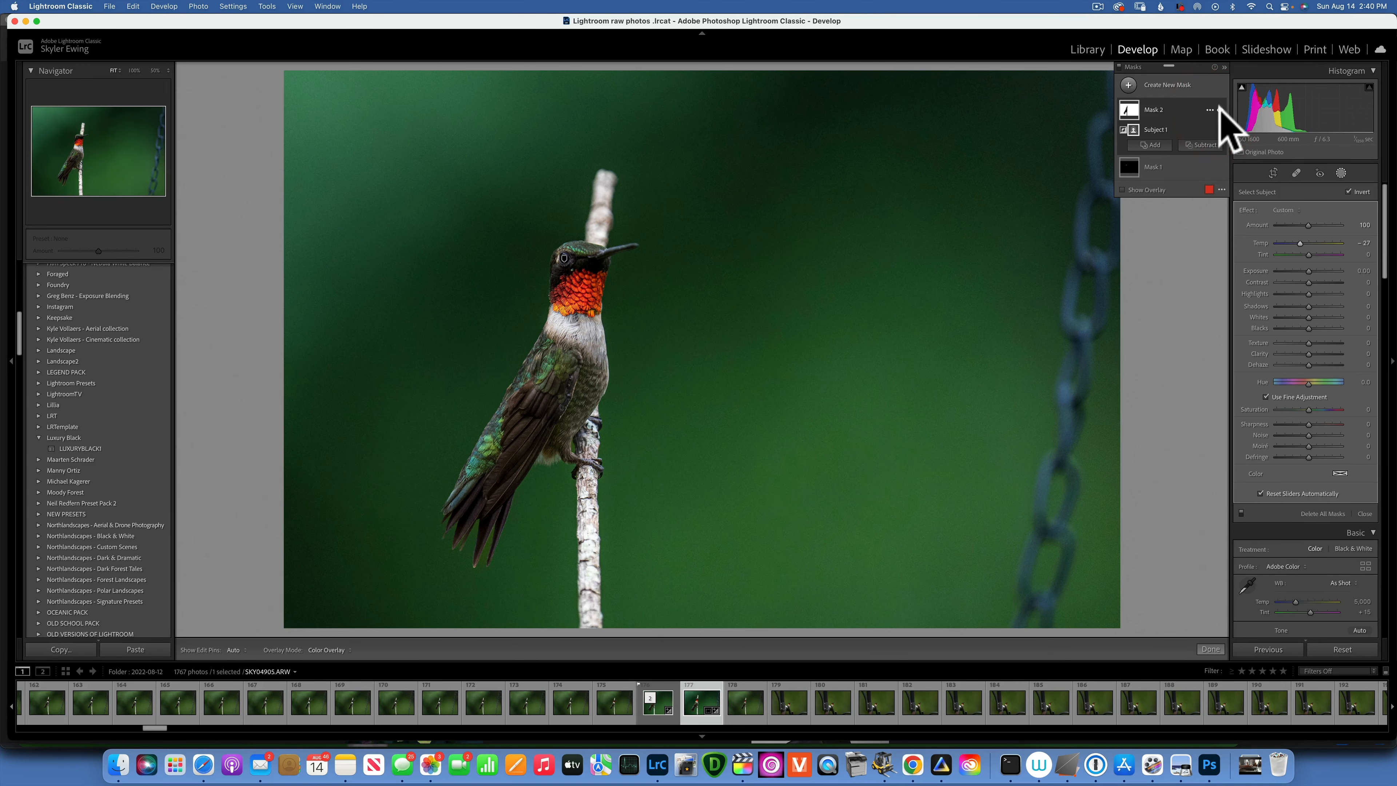
{"action": "left_click", "coordinate": [1219, 108]}
{"action": "left_click", "coordinate": [1218, 106]}
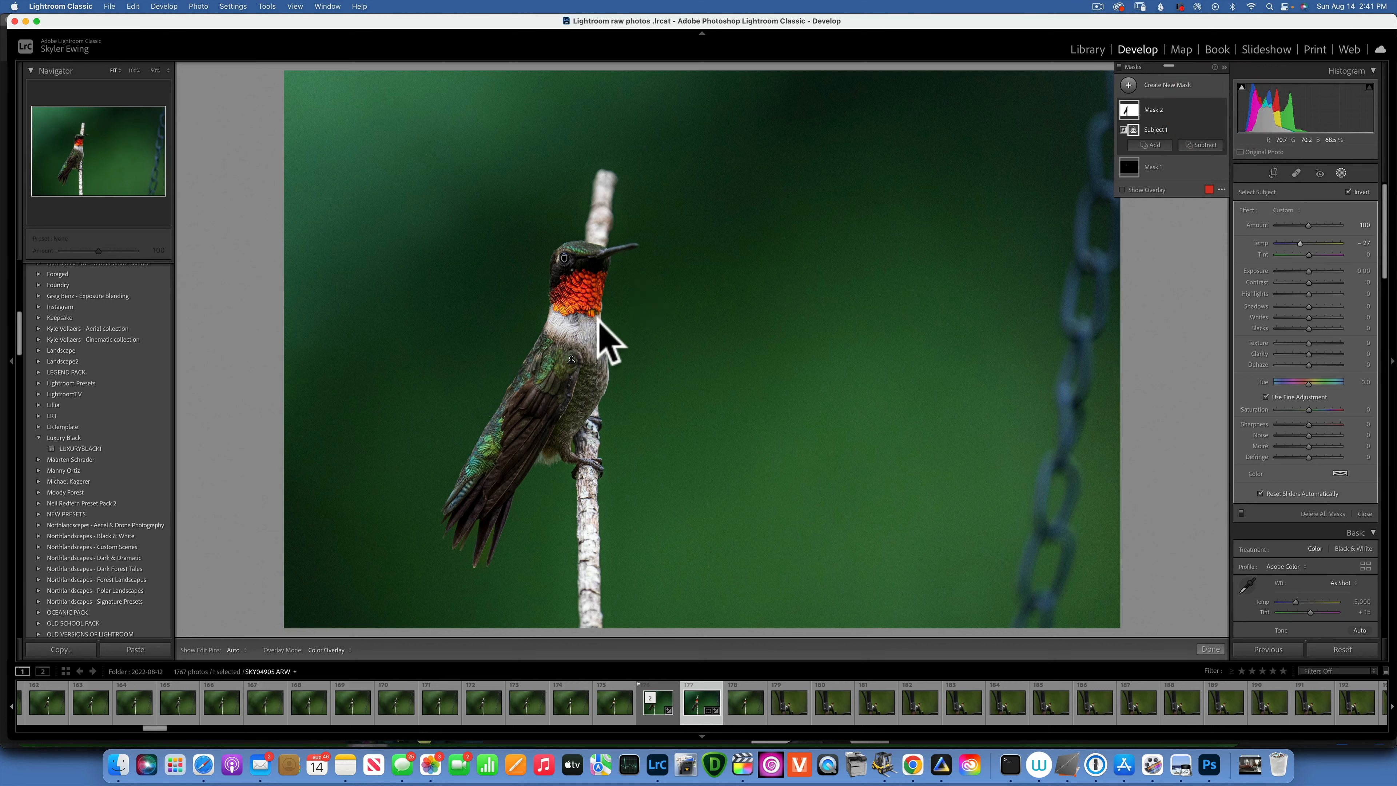
Add a Brush component to the background mask and show the mask overlay
{"action": "left_click", "coordinate": [1129, 108]}
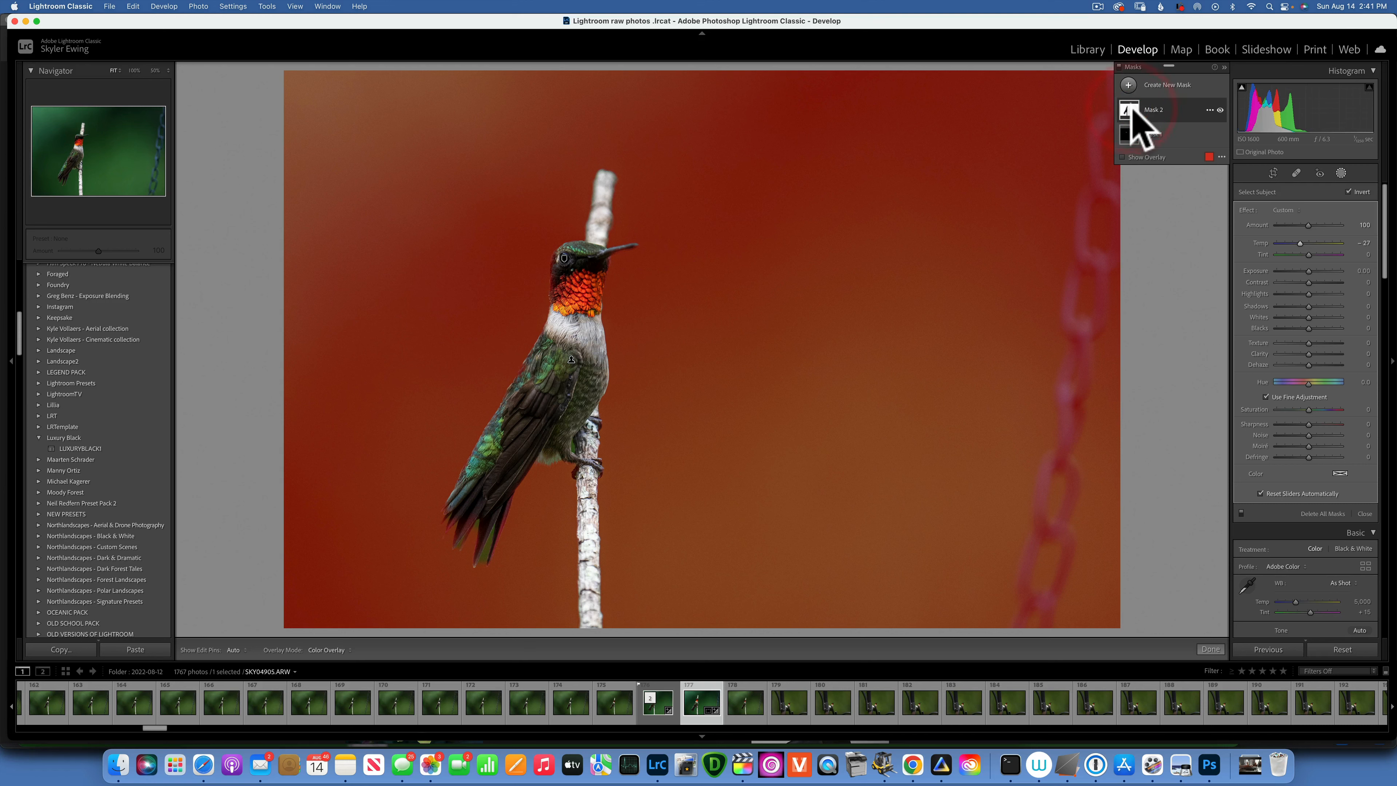
{"action": "left_click", "coordinate": [1151, 109]}
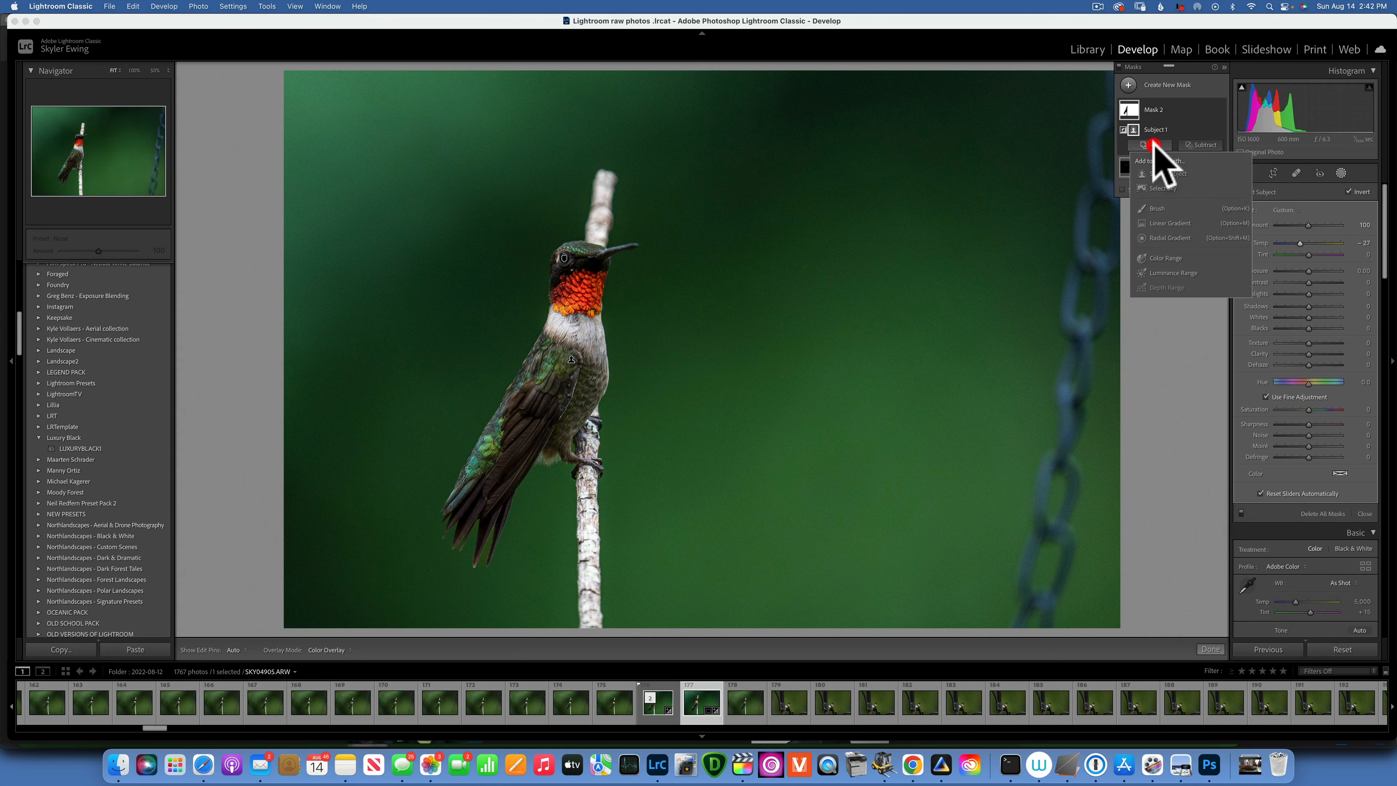
{"action": "left_click", "coordinate": [1158, 160]}
{"action": "left_click", "coordinate": [1155, 205]}
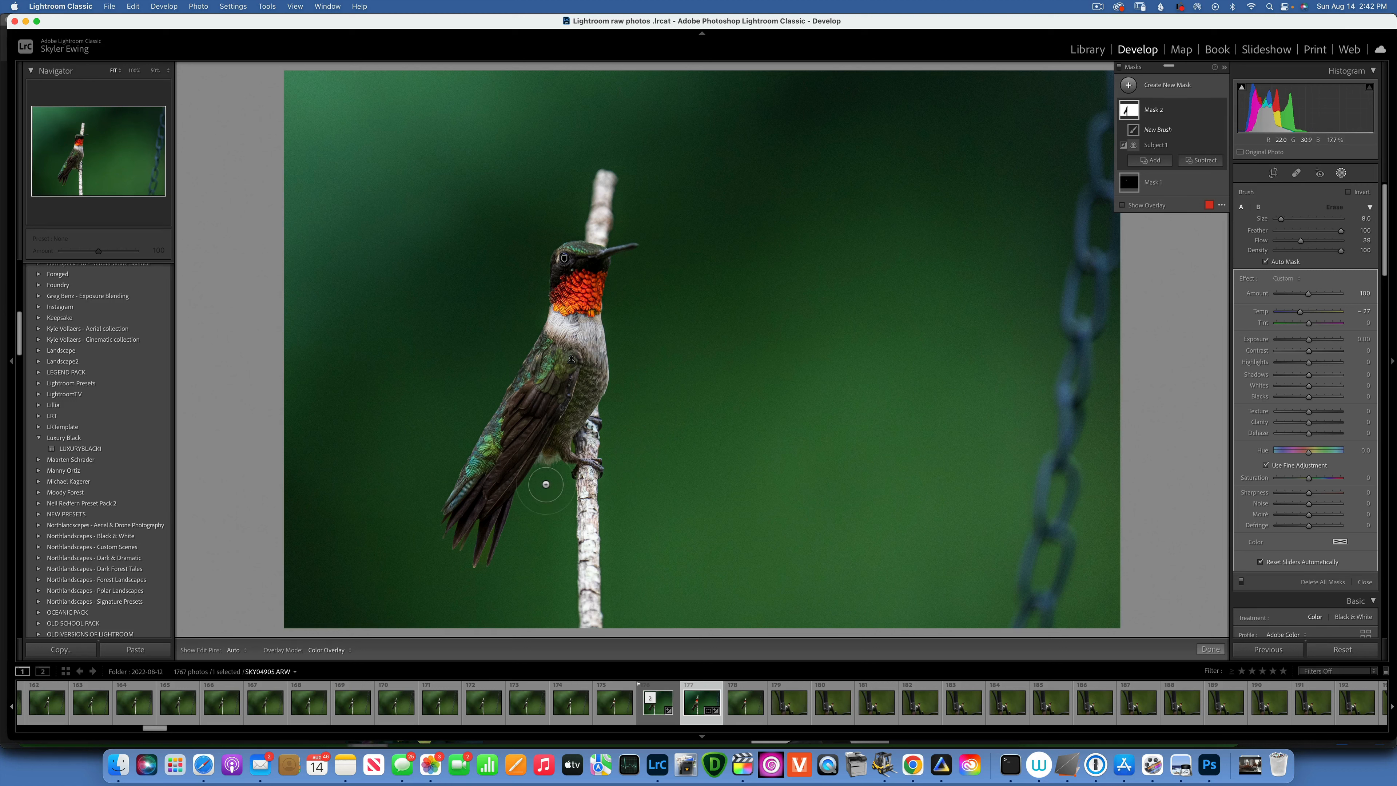
{"action": "key", "text": "h"}
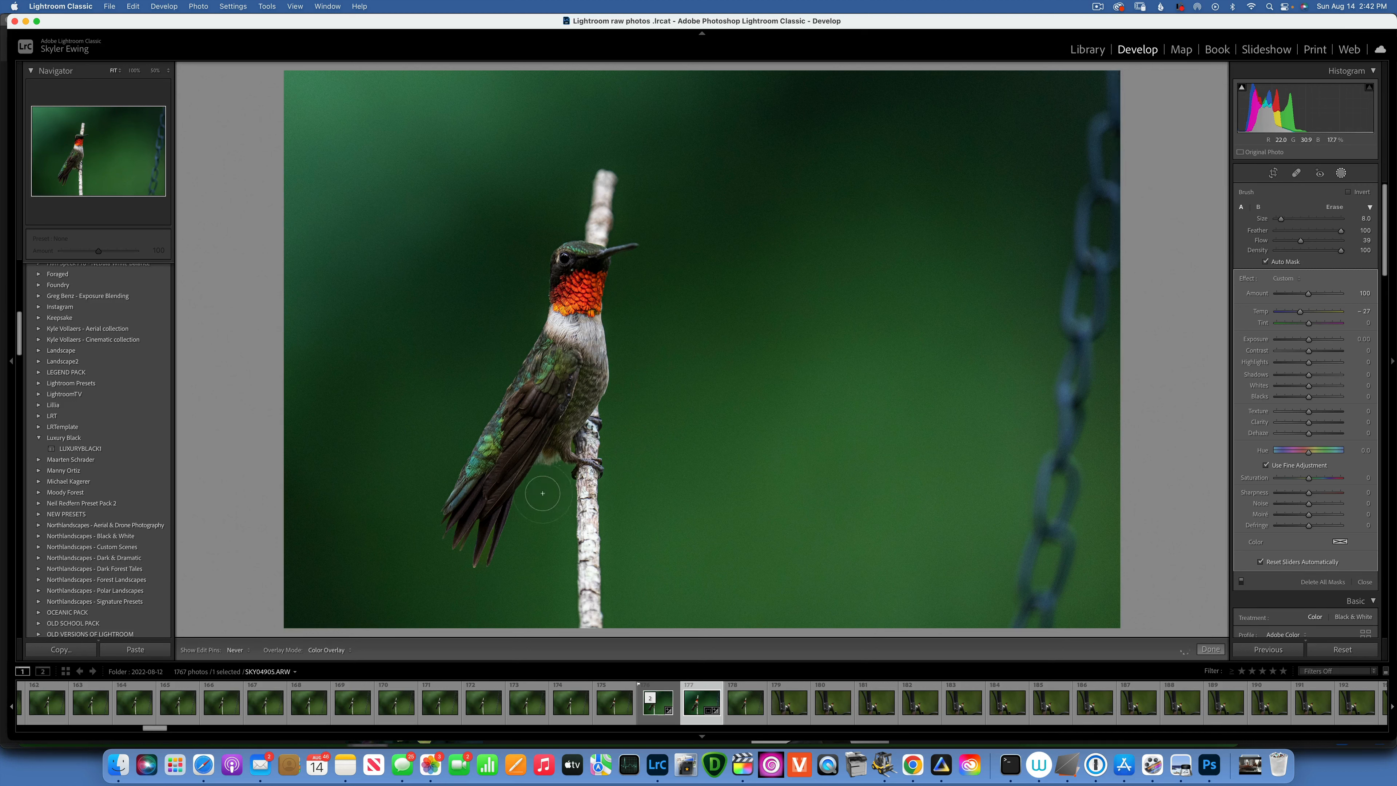
{"action": "key", "text": "h"}
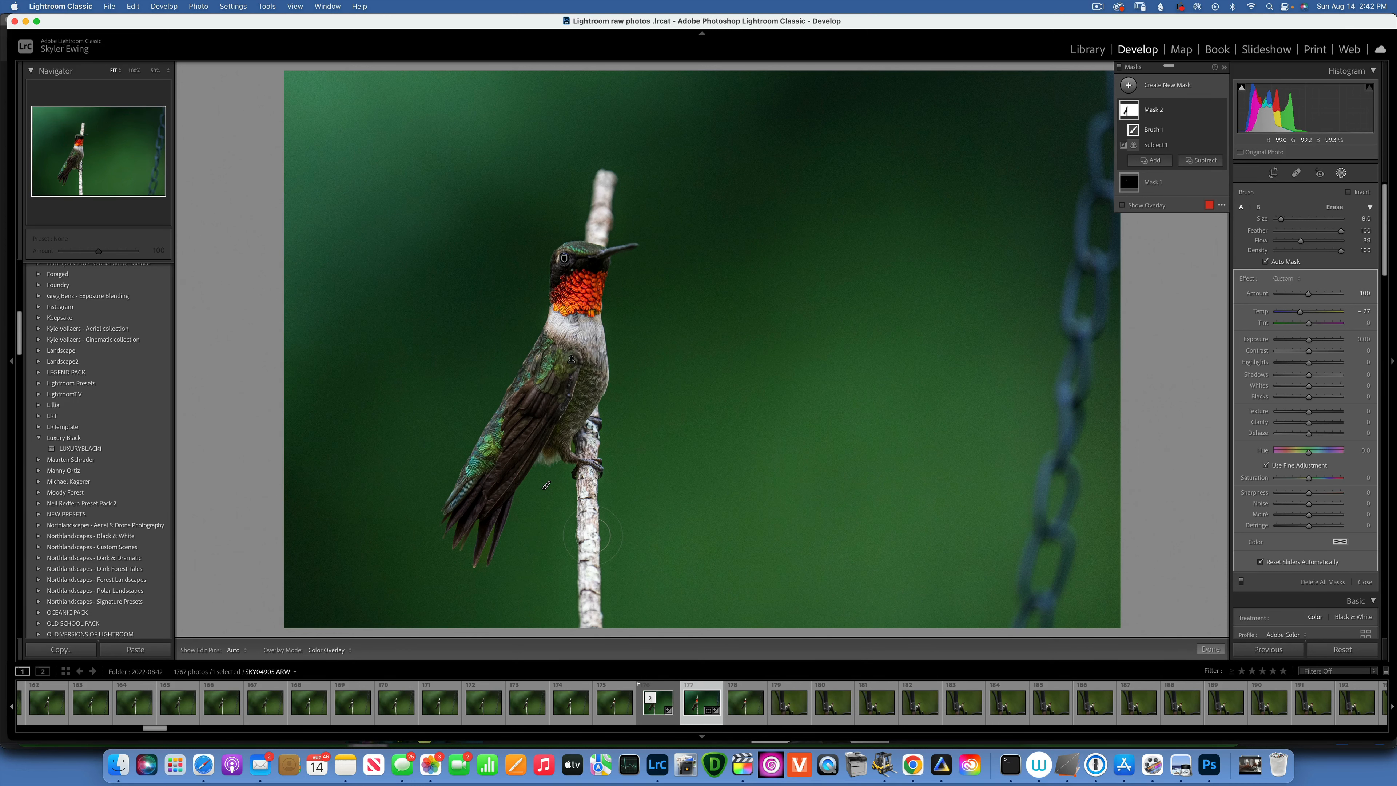
{"action": "key", "text": "o"}
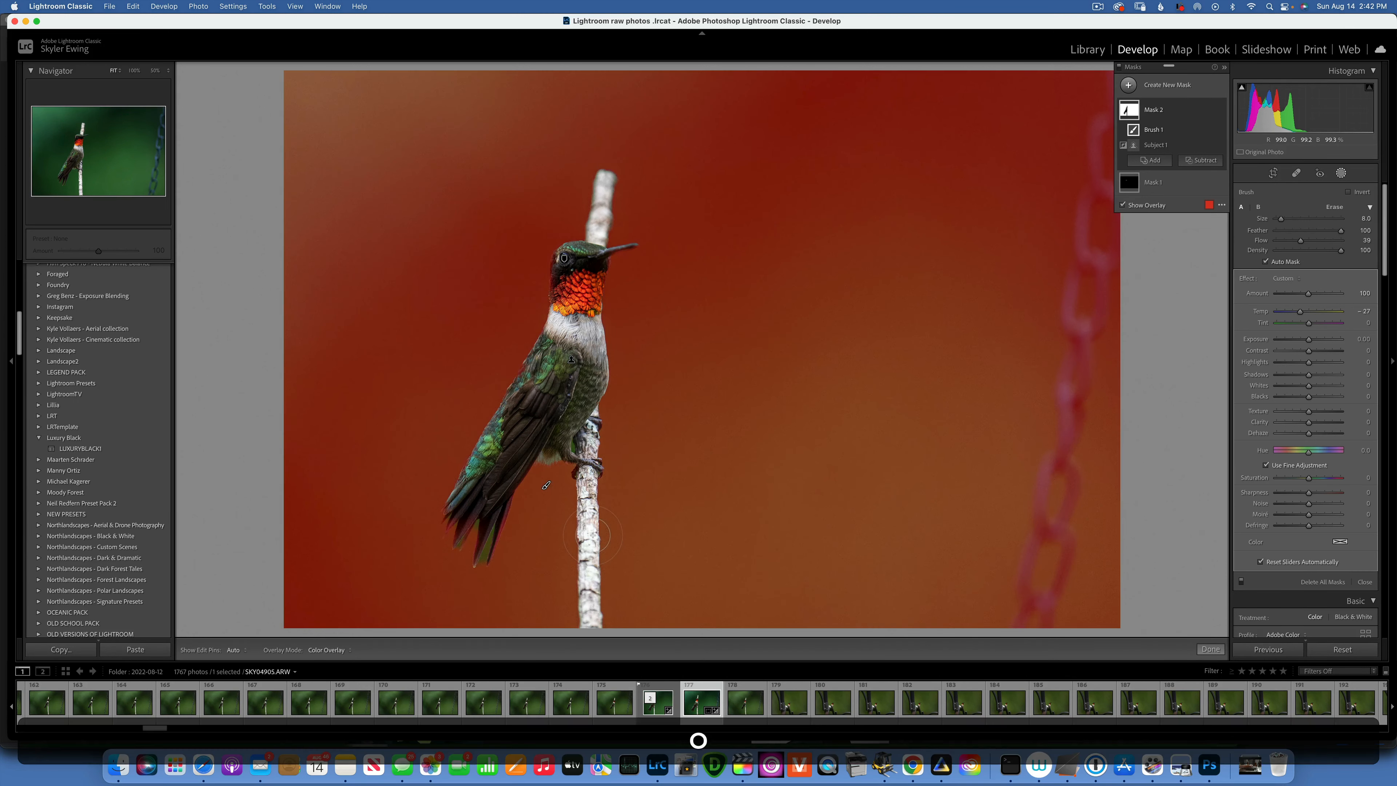
Paint the background mask around the hummingbird's feet, tail and body edges, and hide the mask overlay
{"action": "key", "text": "h"}
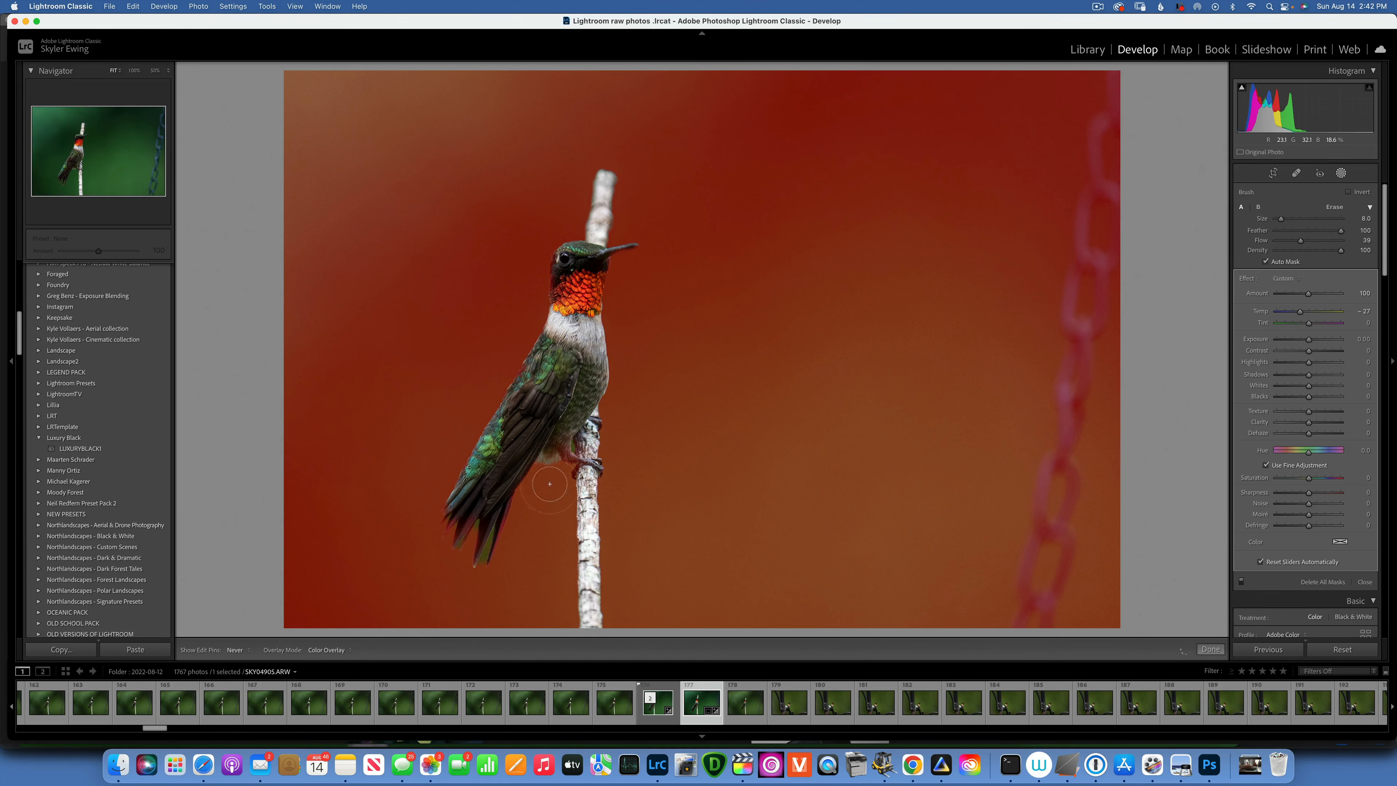
{"action": "mouse_move", "coordinate": [549, 484]}
{"action": "left_mouse_down"}
{"action": "mouse_move", "coordinate": [475, 584]}
{"action": "mouse_move", "coordinate": [493, 526]}
{"action": "mouse_move", "coordinate": [471, 577]}
{"action": "mouse_move", "coordinate": [477, 522]}
{"action": "mouse_move", "coordinate": [471, 573]}
{"action": "mouse_move", "coordinate": [489, 543]}
{"action": "mouse_move", "coordinate": [447, 572]}
{"action": "mouse_move", "coordinate": [449, 520]}
{"action": "left_mouse_up"}
{"action": "mouse_move", "coordinate": [473, 417]}
{"action": "left_mouse_down"}
{"action": "mouse_move", "coordinate": [517, 339]}
{"action": "mouse_move", "coordinate": [424, 493]}
{"action": "left_mouse_up"}
{"action": "mouse_move", "coordinate": [530, 311]}
{"action": "left_mouse_down"}
{"action": "mouse_move", "coordinate": [532, 246]}
{"action": "mouse_move", "coordinate": [577, 195]}
{"action": "mouse_move", "coordinate": [579, 211]}
{"action": "mouse_move", "coordinate": [637, 232]}
{"action": "mouse_move", "coordinate": [617, 293]}
{"action": "left_mouse_up"}
{"action": "mouse_move", "coordinate": [605, 412]}
{"action": "left_mouse_down"}
{"action": "mouse_move", "coordinate": [529, 498]}
{"action": "mouse_move", "coordinate": [501, 572]}
{"action": "mouse_move", "coordinate": [474, 537]}
{"action": "mouse_move", "coordinate": [458, 548]}
{"action": "mouse_move", "coordinate": [478, 550]}
{"action": "left_mouse_up"}
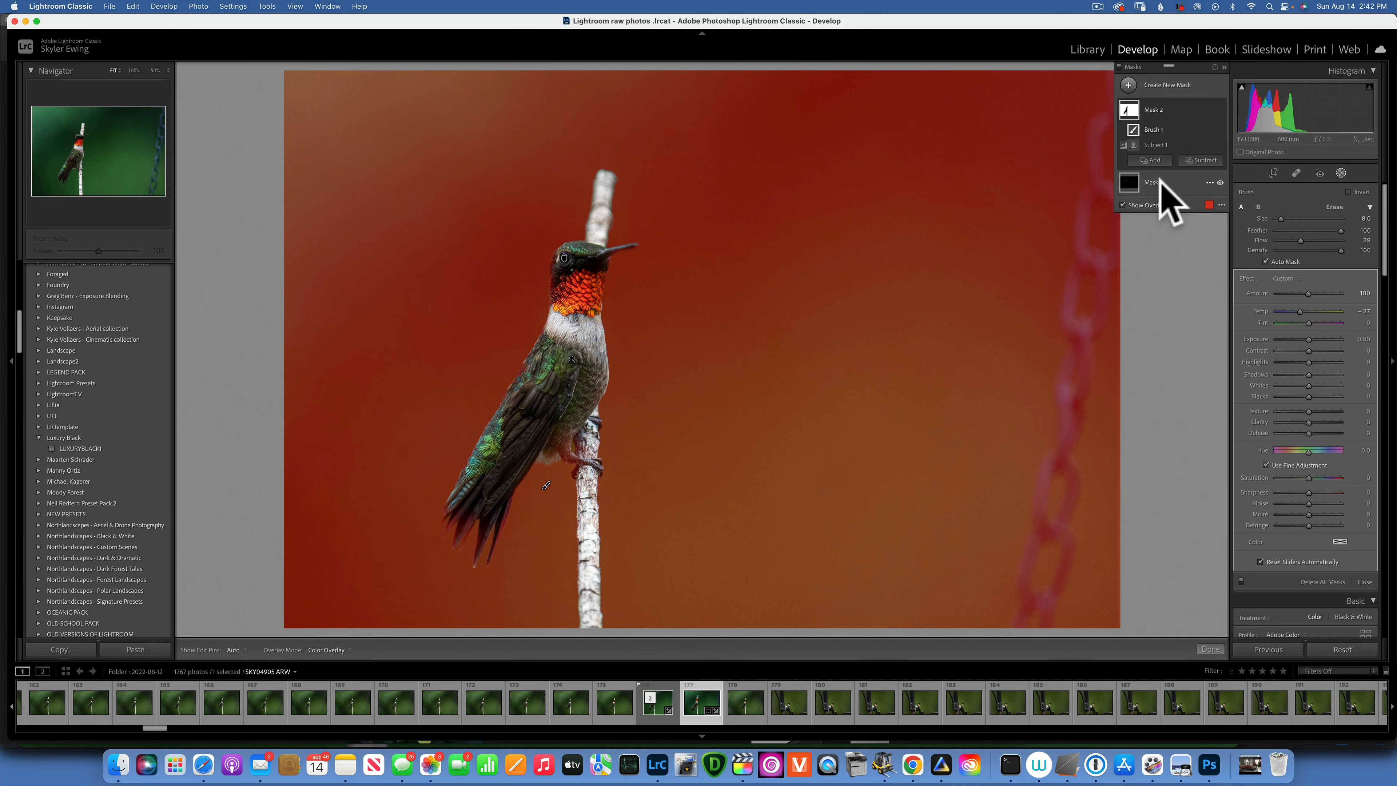
{"action": "key", "text": "o"}
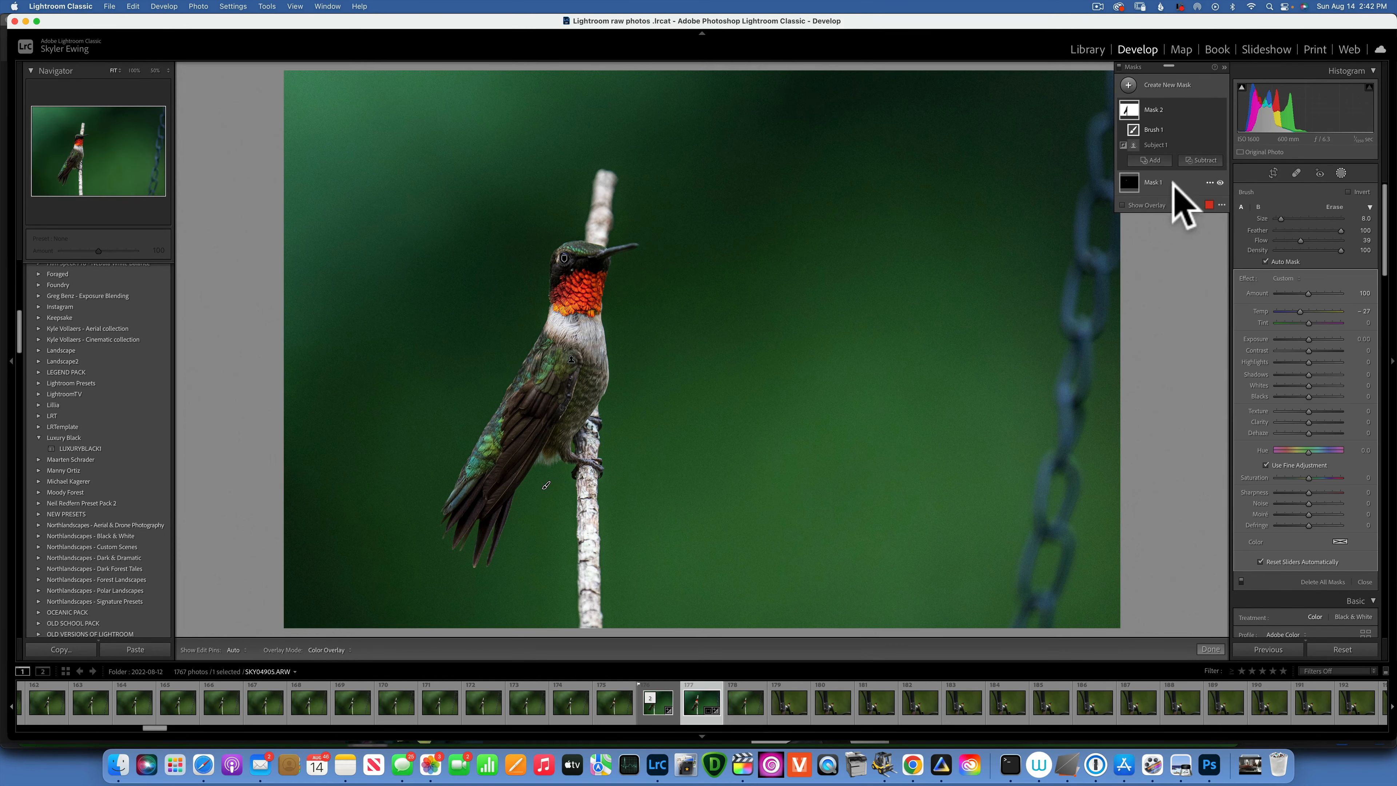
Finish masking and set the sharpening Masking to 76 in the Detail settings
{"action": "left_click", "coordinate": [1340, 173]}
{"action": "scroll", "coordinate": [1305, 374], "scroll_direction": "down", "scroll_amount": 10}
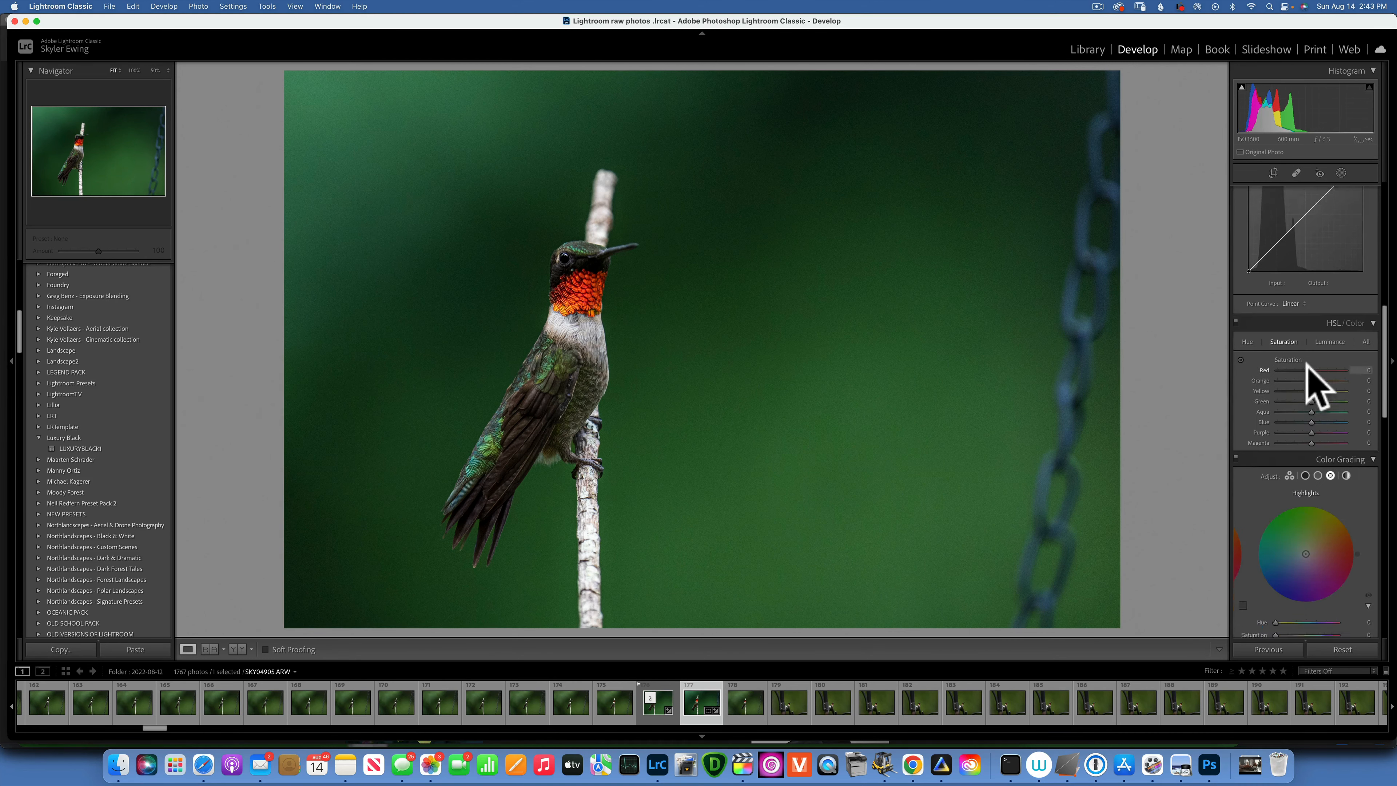
{"action": "scroll", "coordinate": [1294, 369], "scroll_direction": "down", "scroll_amount": 4}
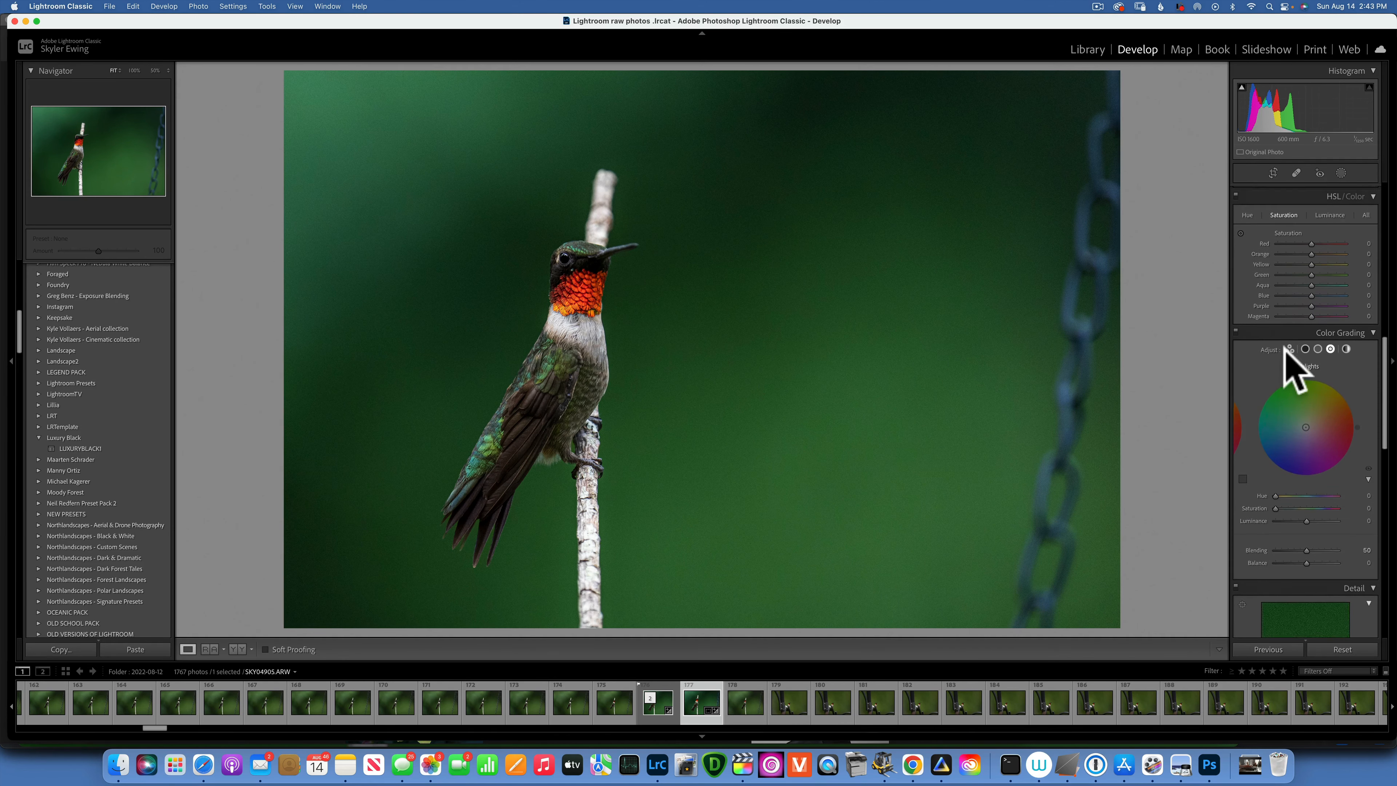
{"action": "scroll", "coordinate": [1294, 369], "scroll_direction": "down", "scroll_amount": 8}
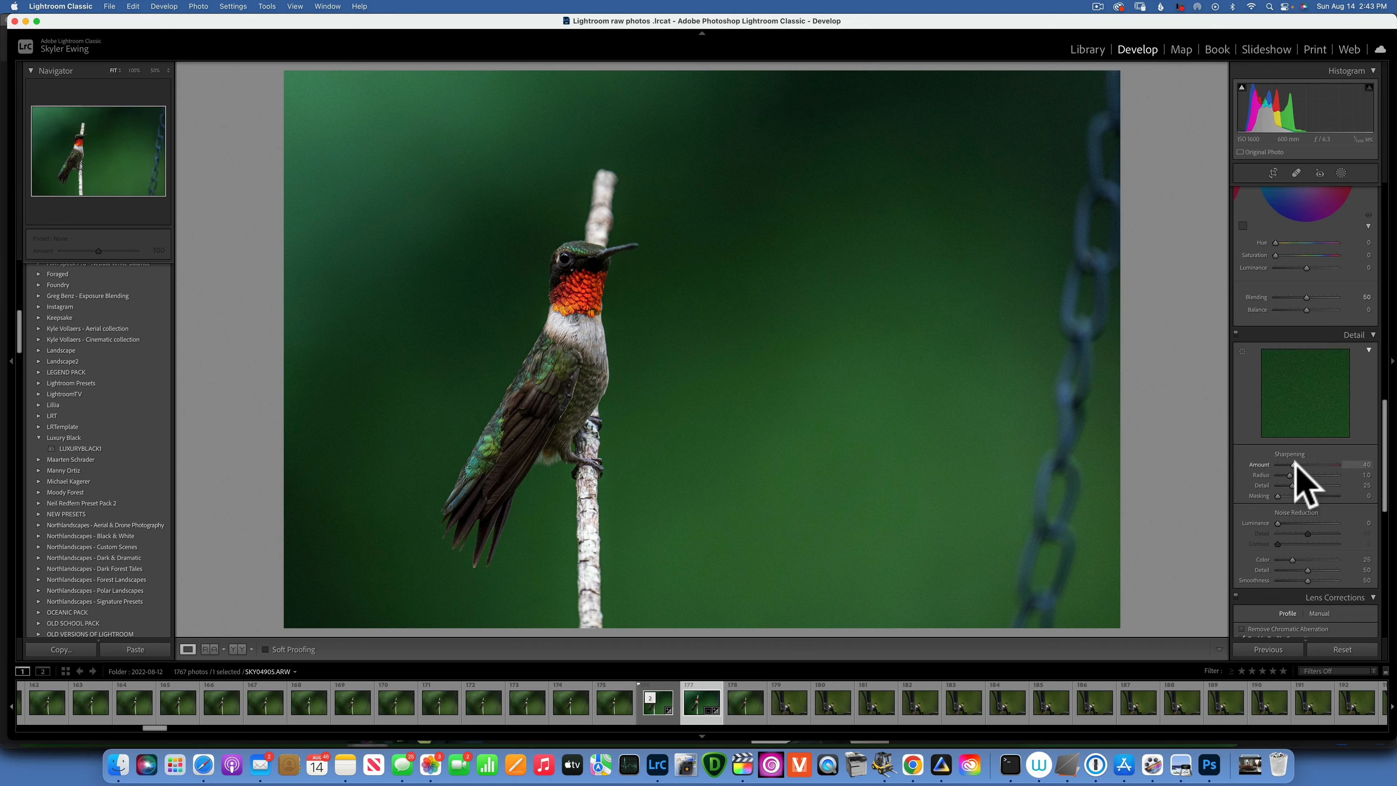
{"action": "scroll", "coordinate": [1294, 461], "scroll_direction": "up", "scroll_amount": 1}
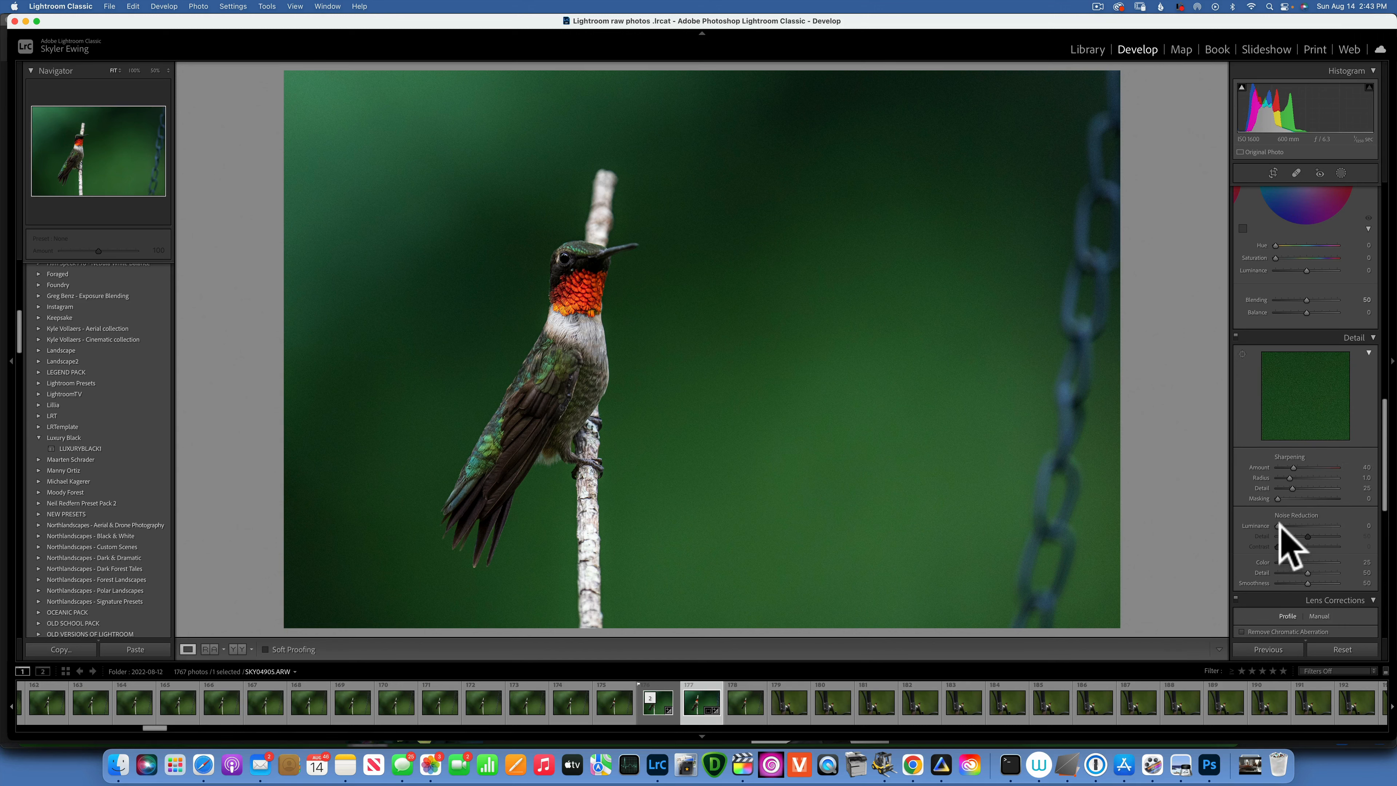
{"action": "key", "text": "alt"}
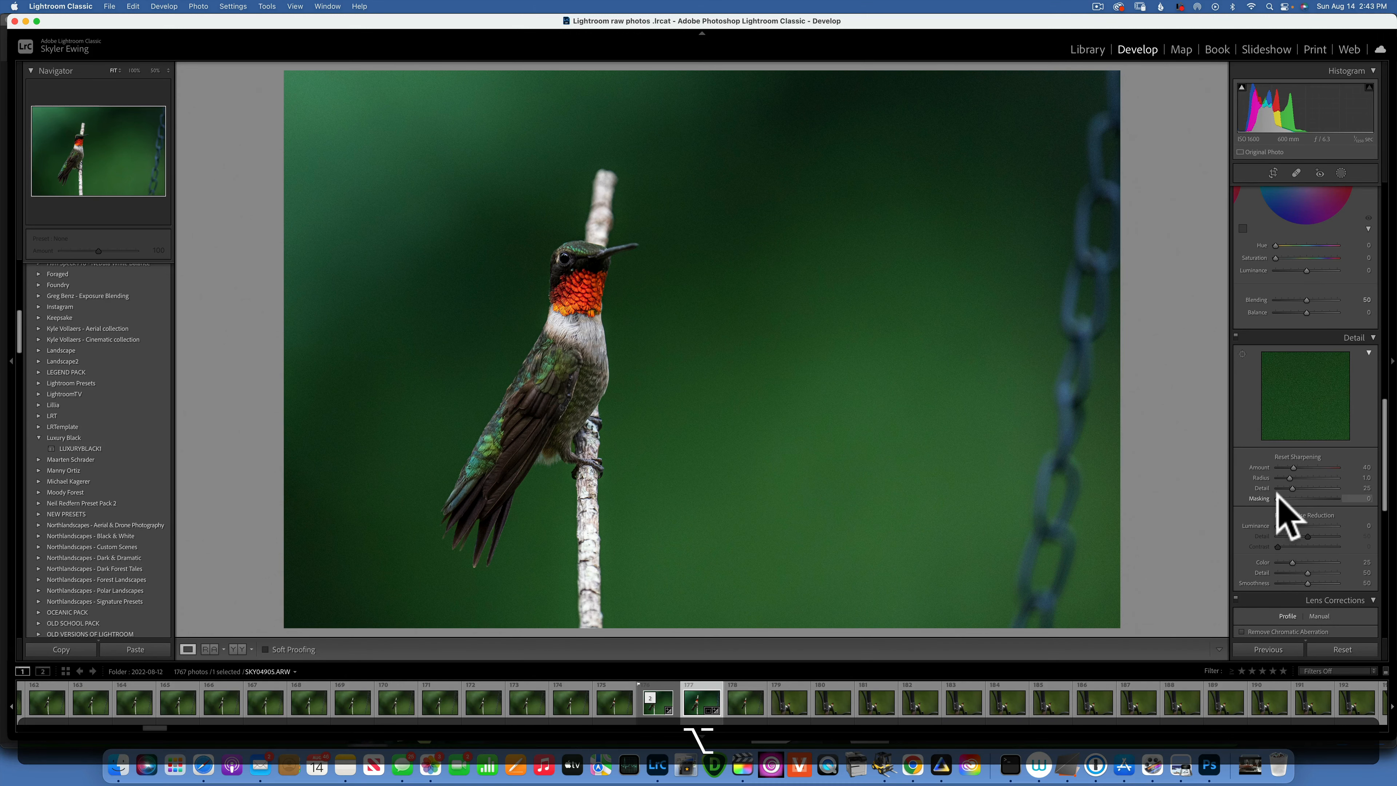
{"action": "left_click_drag", "start_coordinate": [1277, 498], "coordinate": [1322, 498]}
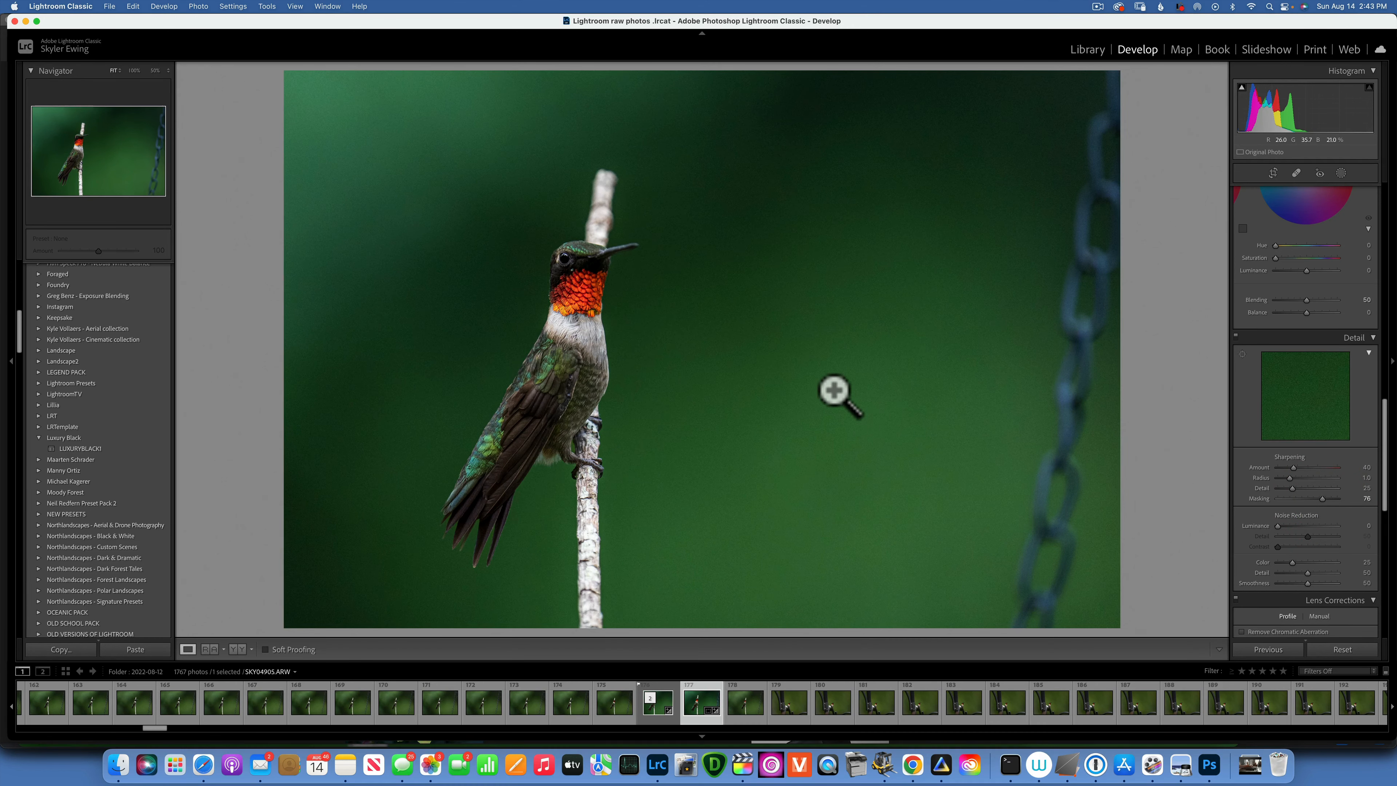
Check the photo's metadata in the Library, then enable Remove Chromatic Aberration in the Develop lens corrections
{"action": "left_click", "coordinate": [1084, 49]}
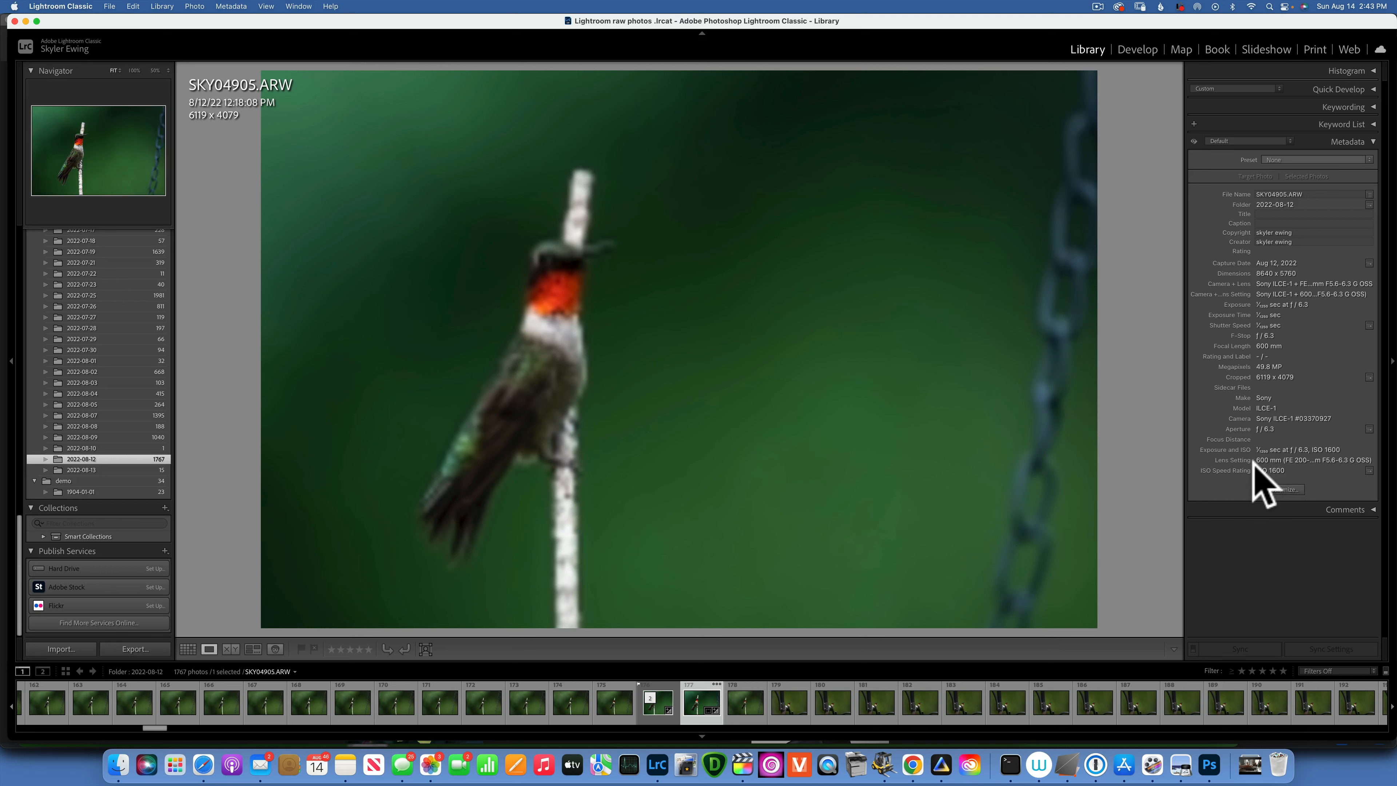
{"action": "left_click", "coordinate": [1137, 49]}
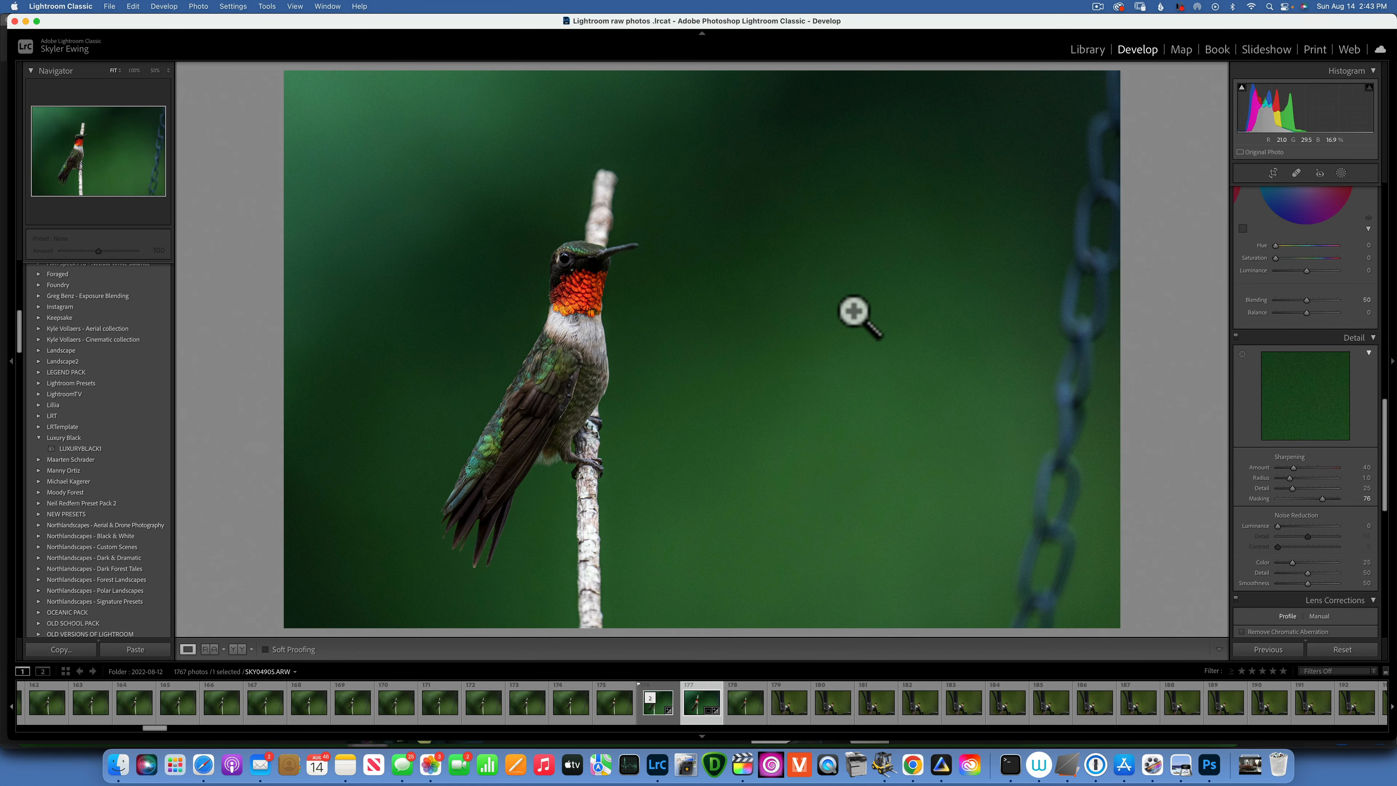
{"action": "scroll", "coordinate": [1314, 434], "scroll_direction": "down", "scroll_amount": 3}
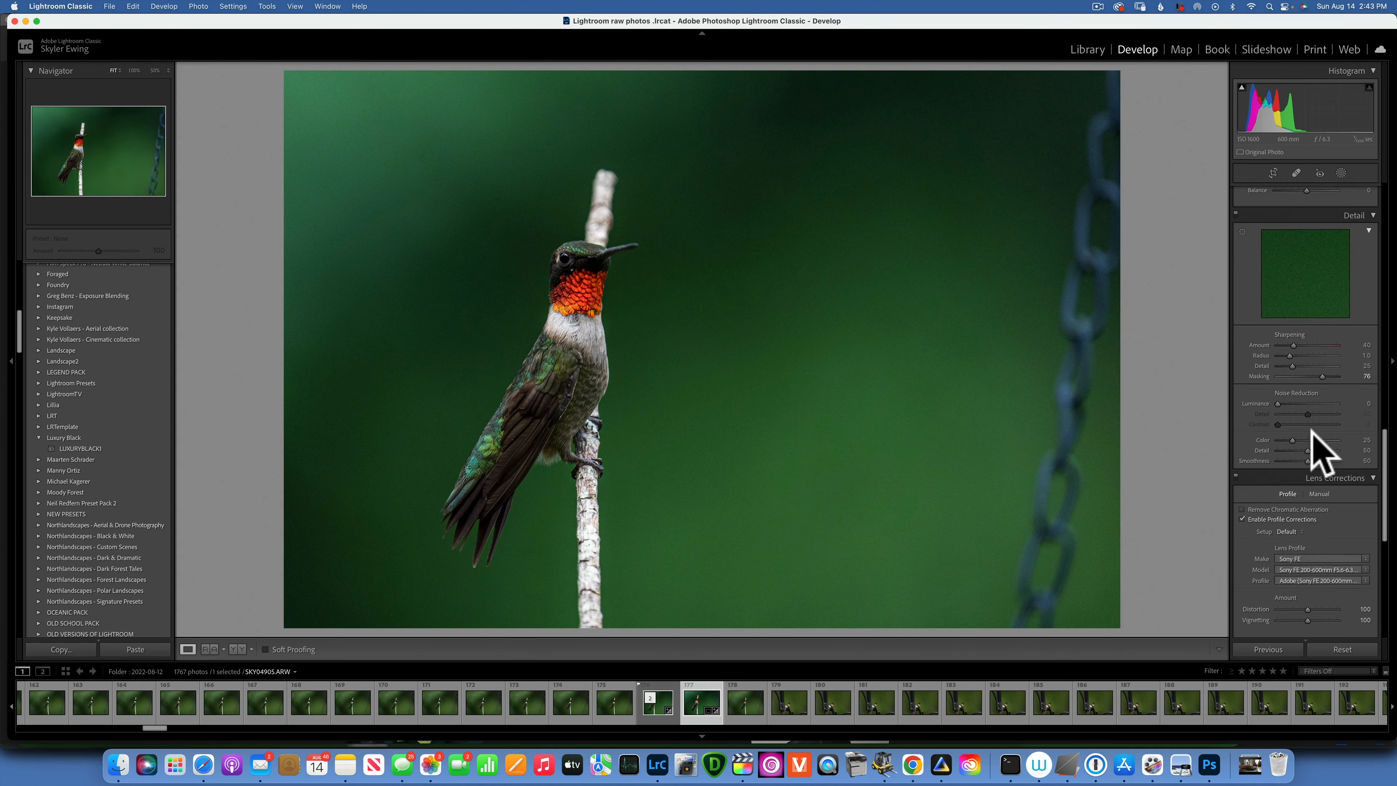
{"action": "left_click", "coordinate": [1242, 509]}
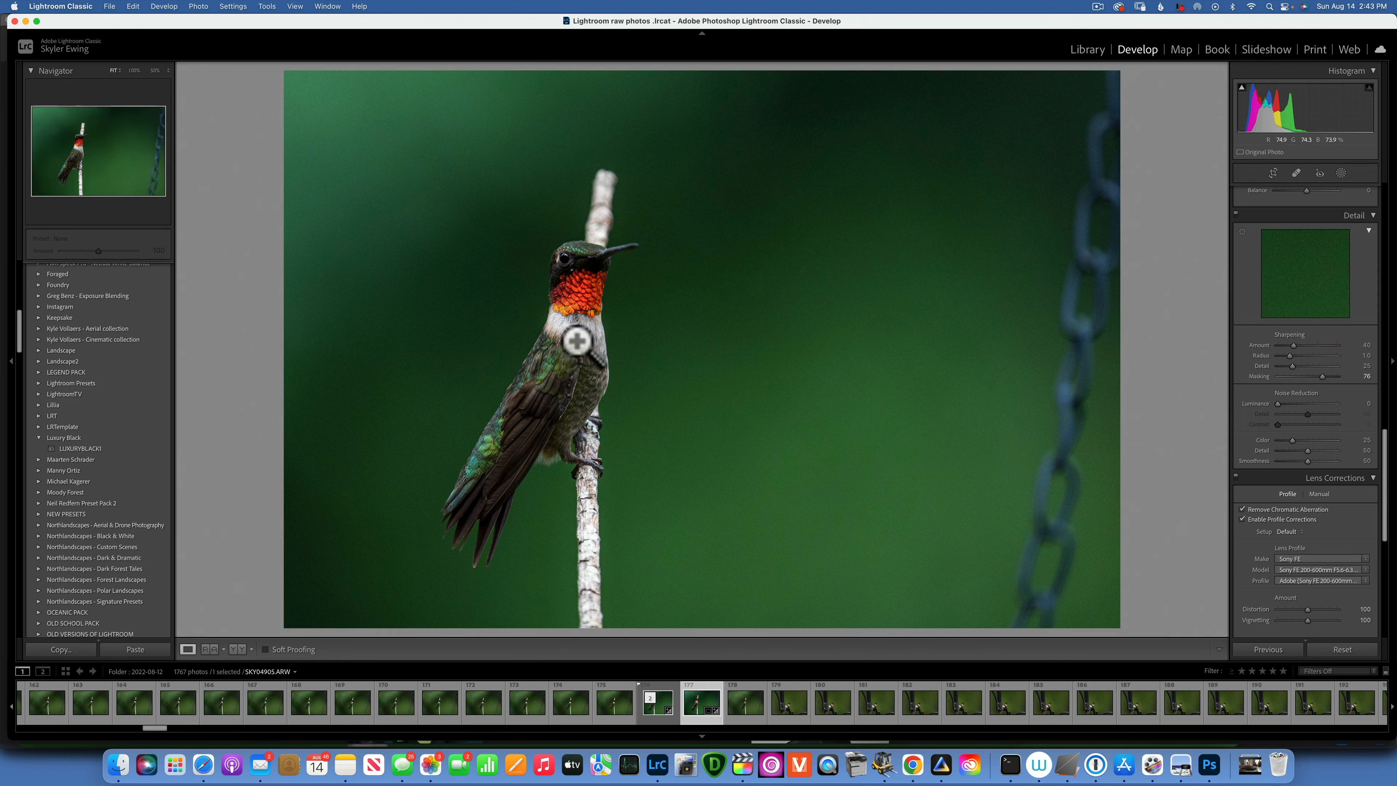
Open the edited photo in Adobe Photoshop 2022 and clear the TK8 and Nik Collection panels out of the way
{"action": "left_click", "coordinate": [198, 6]}
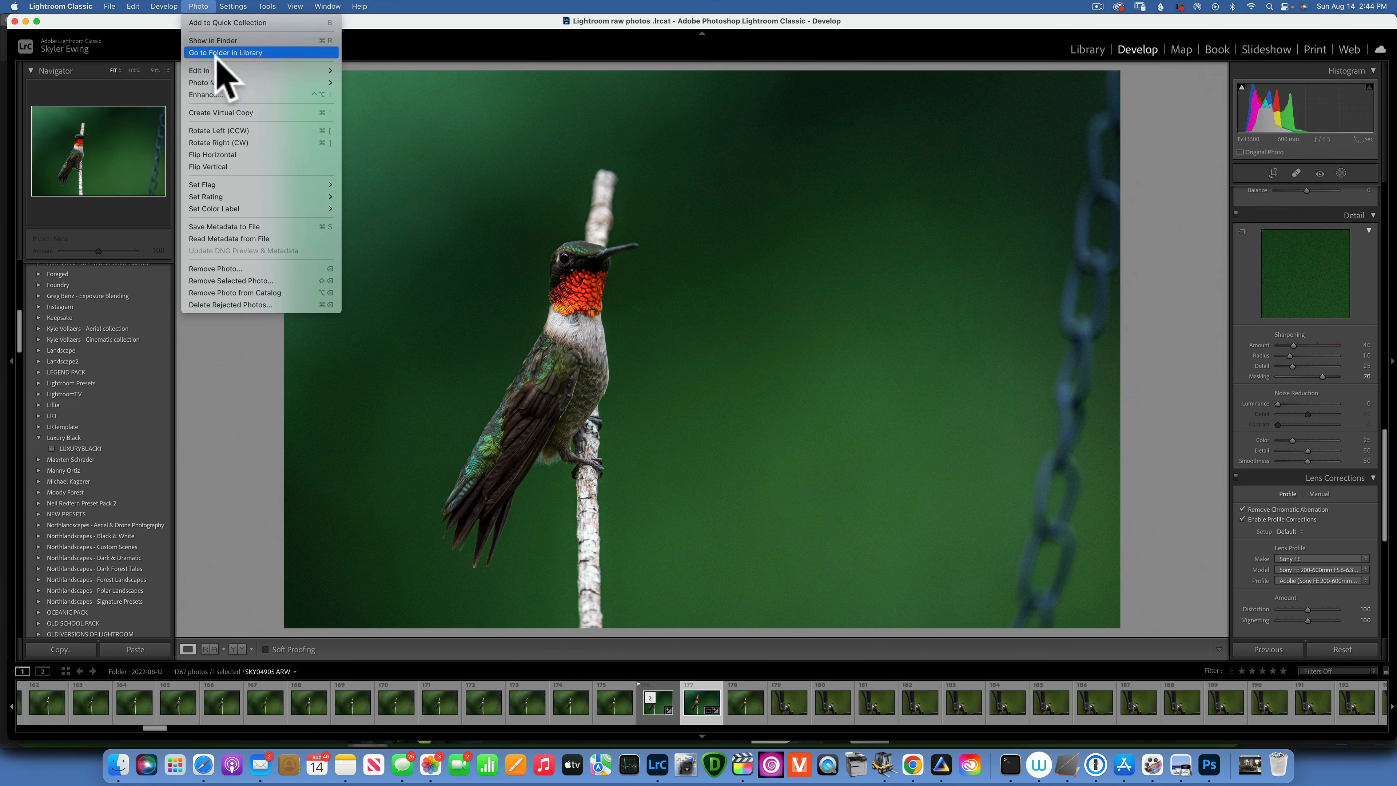
{"action": "mouse_move", "coordinate": [218, 69]}
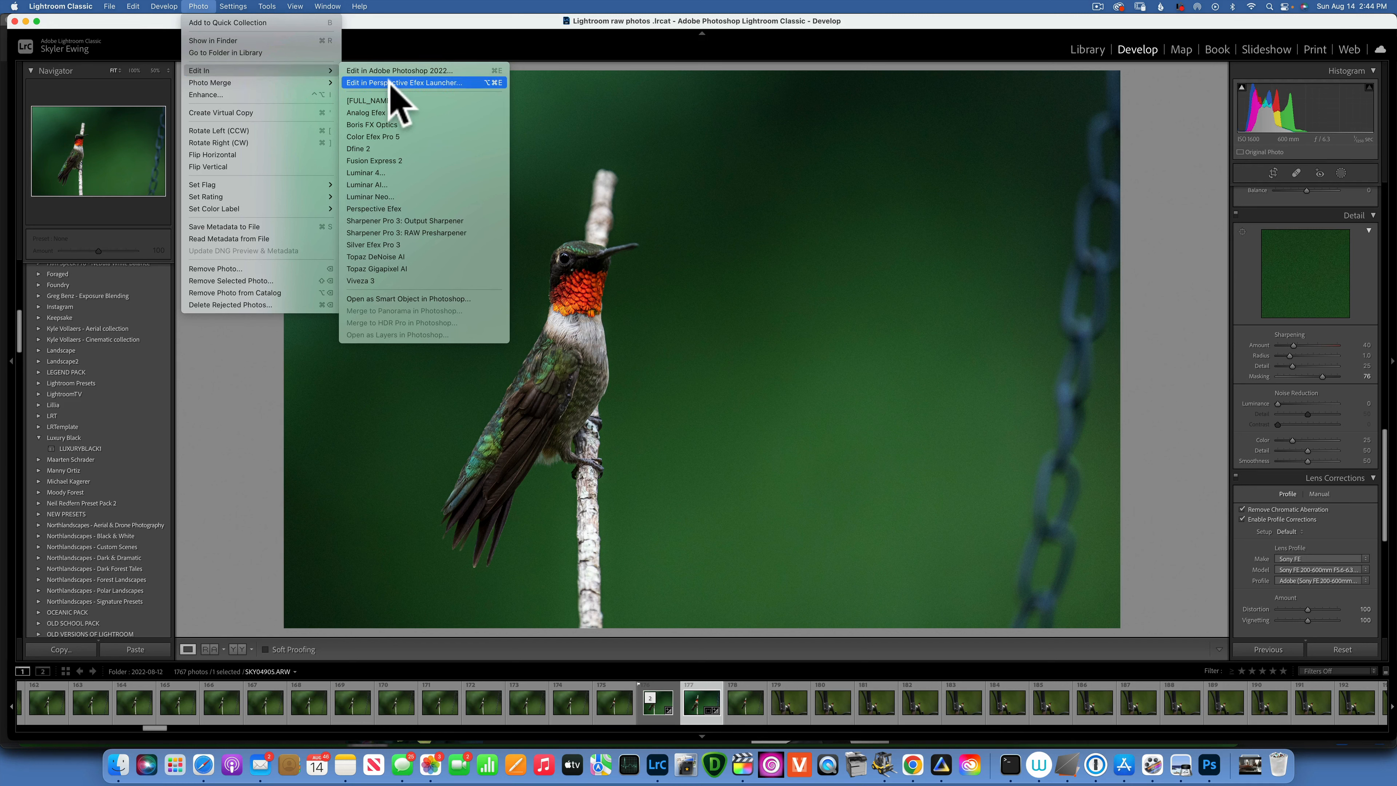
{"action": "left_click", "coordinate": [637, 362]}
{"action": "left_click", "coordinate": [639, 365]}
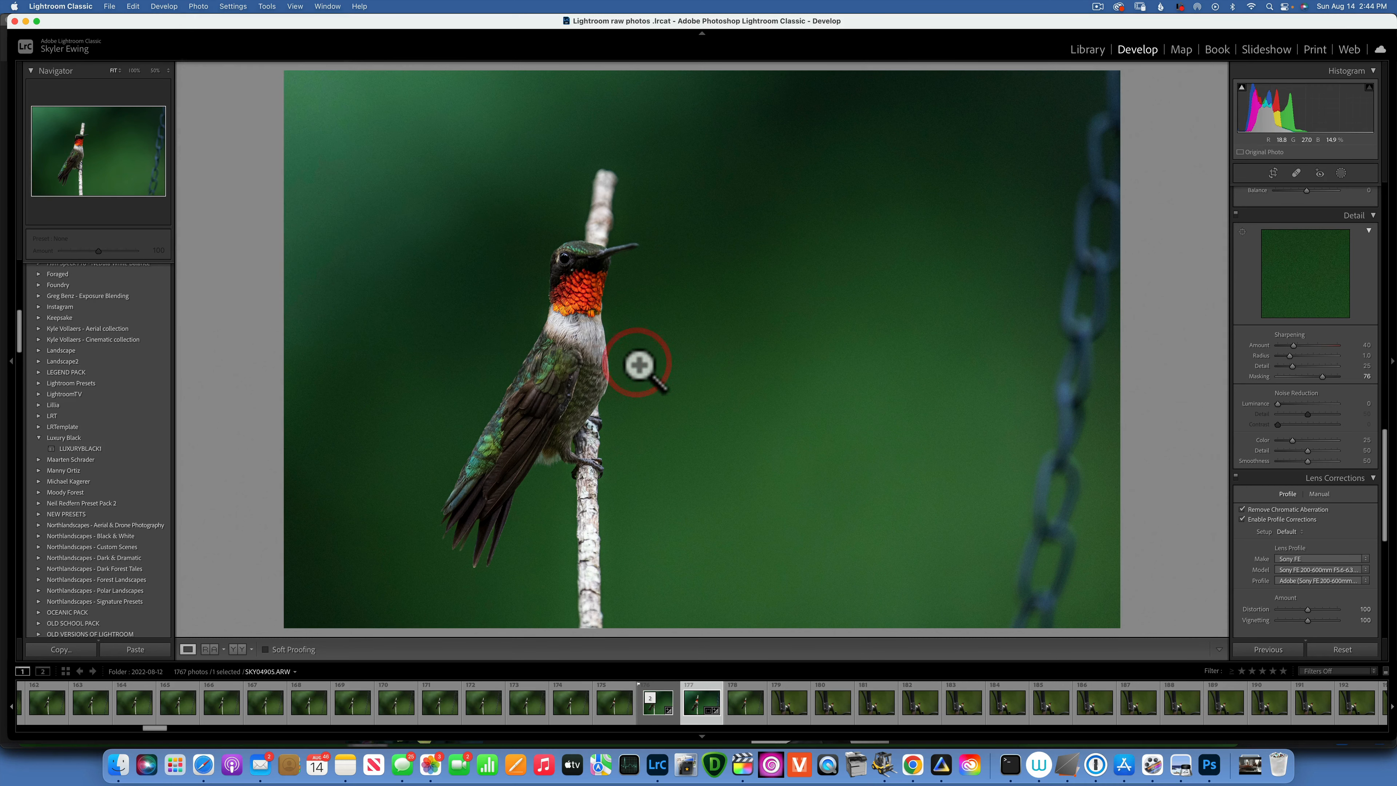
{"action": "key", "text": "super+e"}
{"action": "left_click", "coordinate": [1210, 767]}
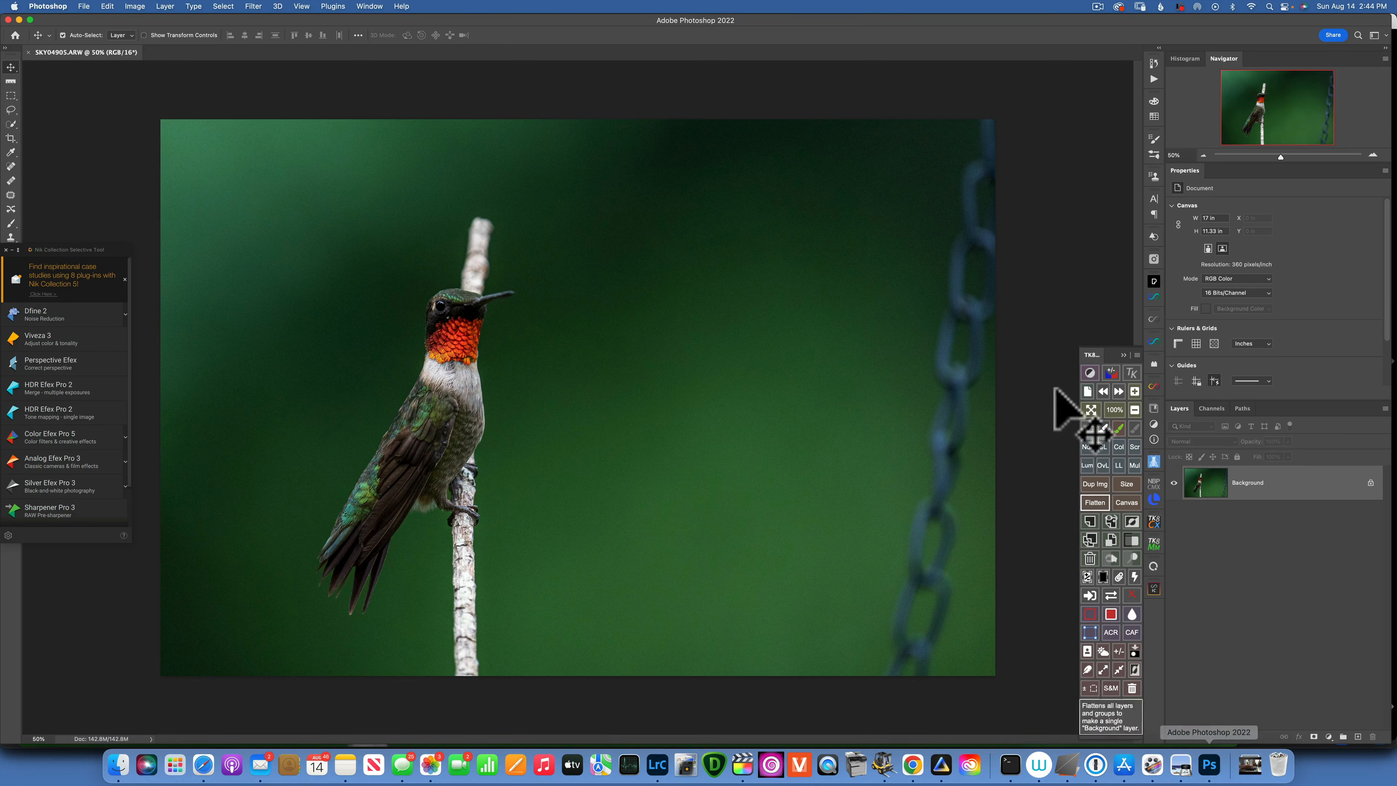
{"action": "left_click", "coordinate": [1120, 353]}
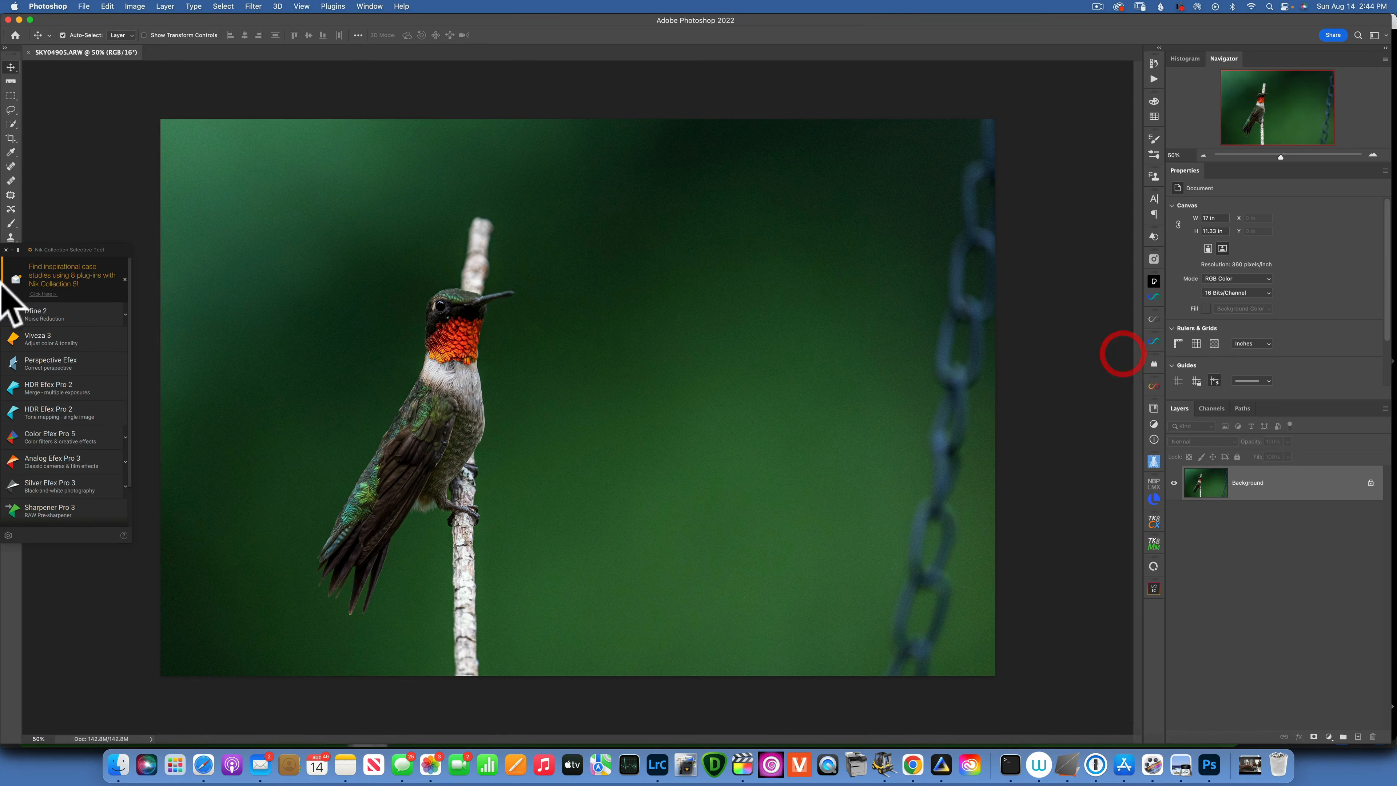
{"action": "left_click", "coordinate": [8, 249]}
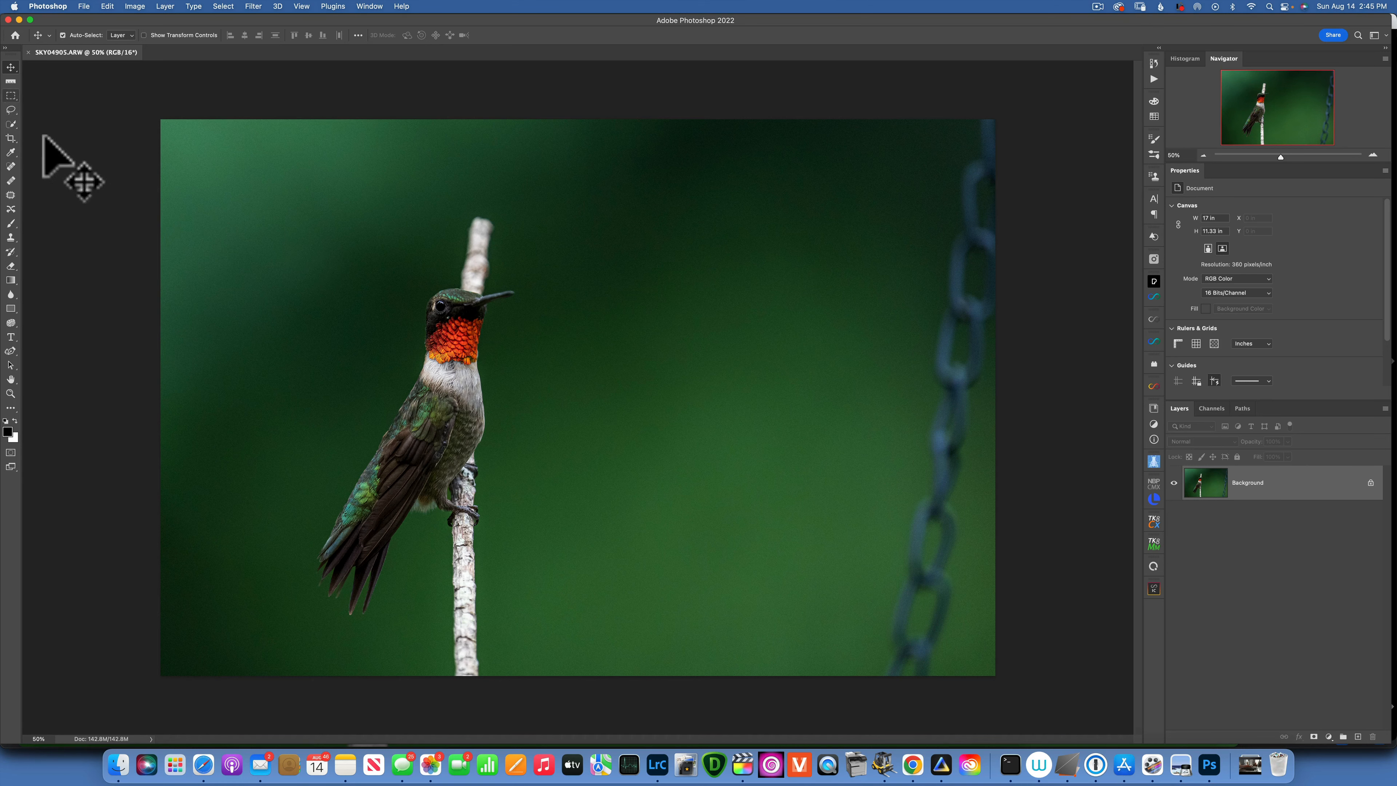
Lasso the blurred chain along the photo's right edge, fill it with Content-Aware at 100% opacity, and deselect
{"action": "left_click", "coordinate": [10, 109]}
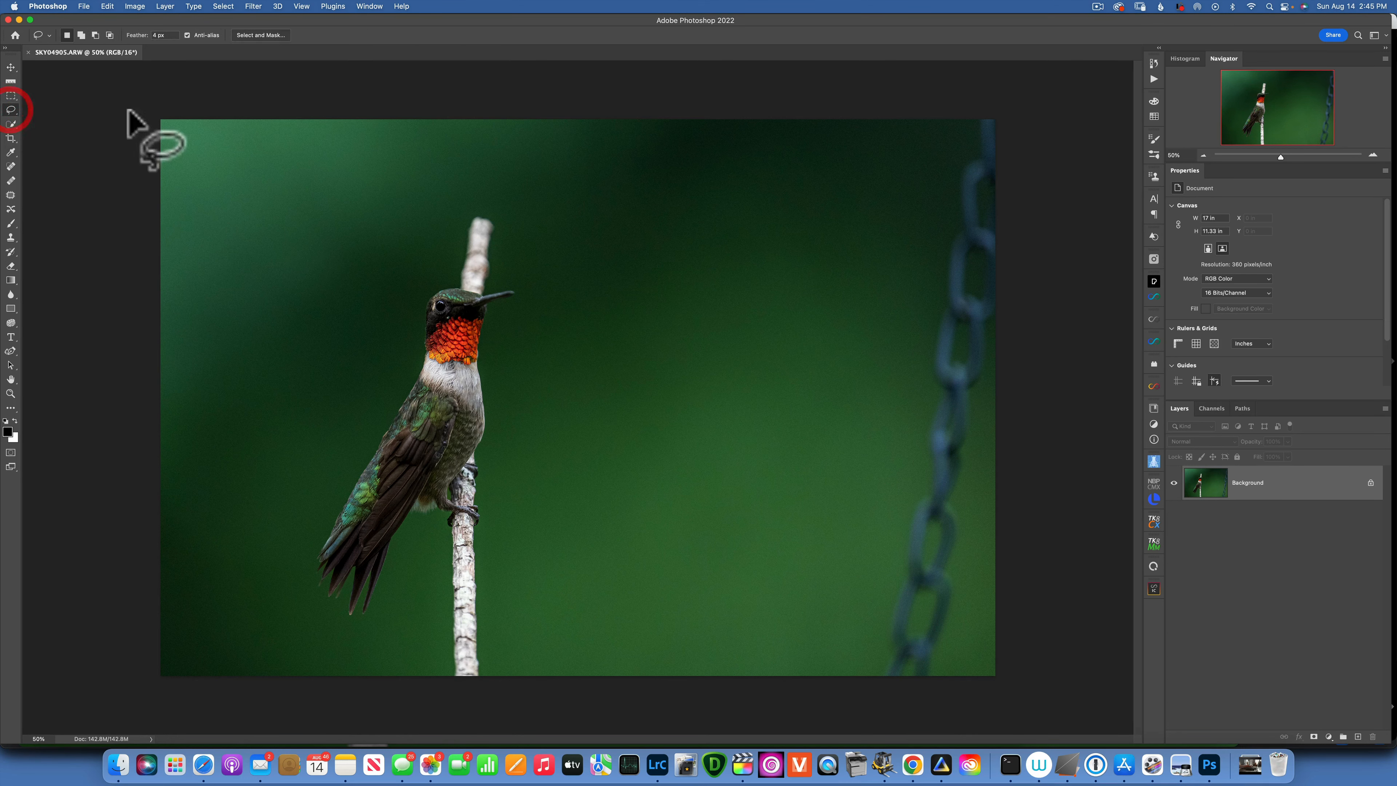
{"action": "mouse_move", "coordinate": [943, 191]}
{"action": "left_mouse_down"}
{"action": "mouse_move", "coordinate": [967, 103]}
{"action": "mouse_move", "coordinate": [1019, 93]}
{"action": "mouse_move", "coordinate": [1048, 189]}
{"action": "mouse_move", "coordinate": [1052, 288]}
{"action": "mouse_move", "coordinate": [1031, 522]}
{"action": "mouse_move", "coordinate": [1014, 636]}
{"action": "mouse_move", "coordinate": [951, 726]}
{"action": "mouse_move", "coordinate": [868, 734]}
{"action": "mouse_move", "coordinate": [826, 714]}
{"action": "mouse_move", "coordinate": [831, 652]}
{"action": "mouse_move", "coordinate": [879, 506]}
{"action": "mouse_move", "coordinate": [941, 166]}
{"action": "left_mouse_up"}
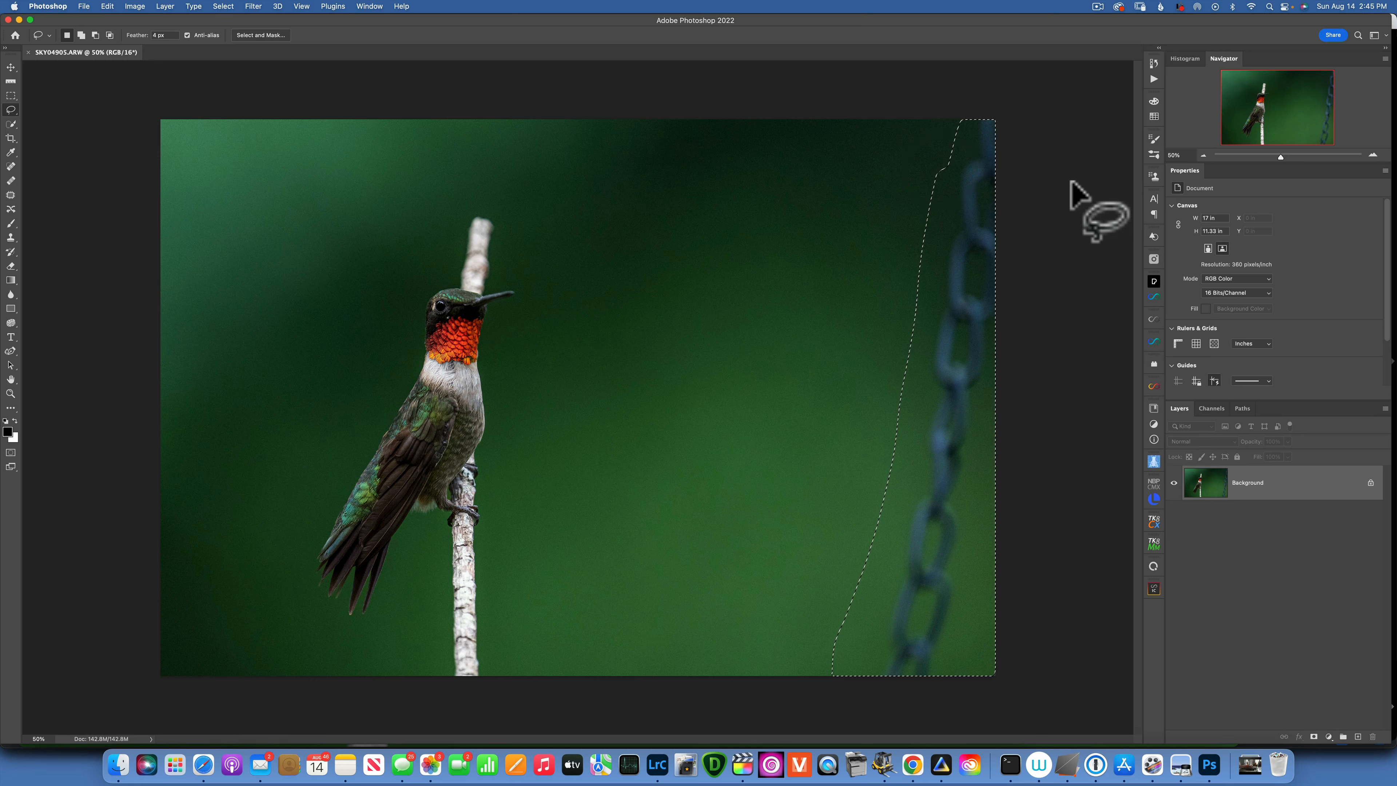
{"action": "key", "text": "shift"}
{"action": "key", "text": "shift+BackSpace"}
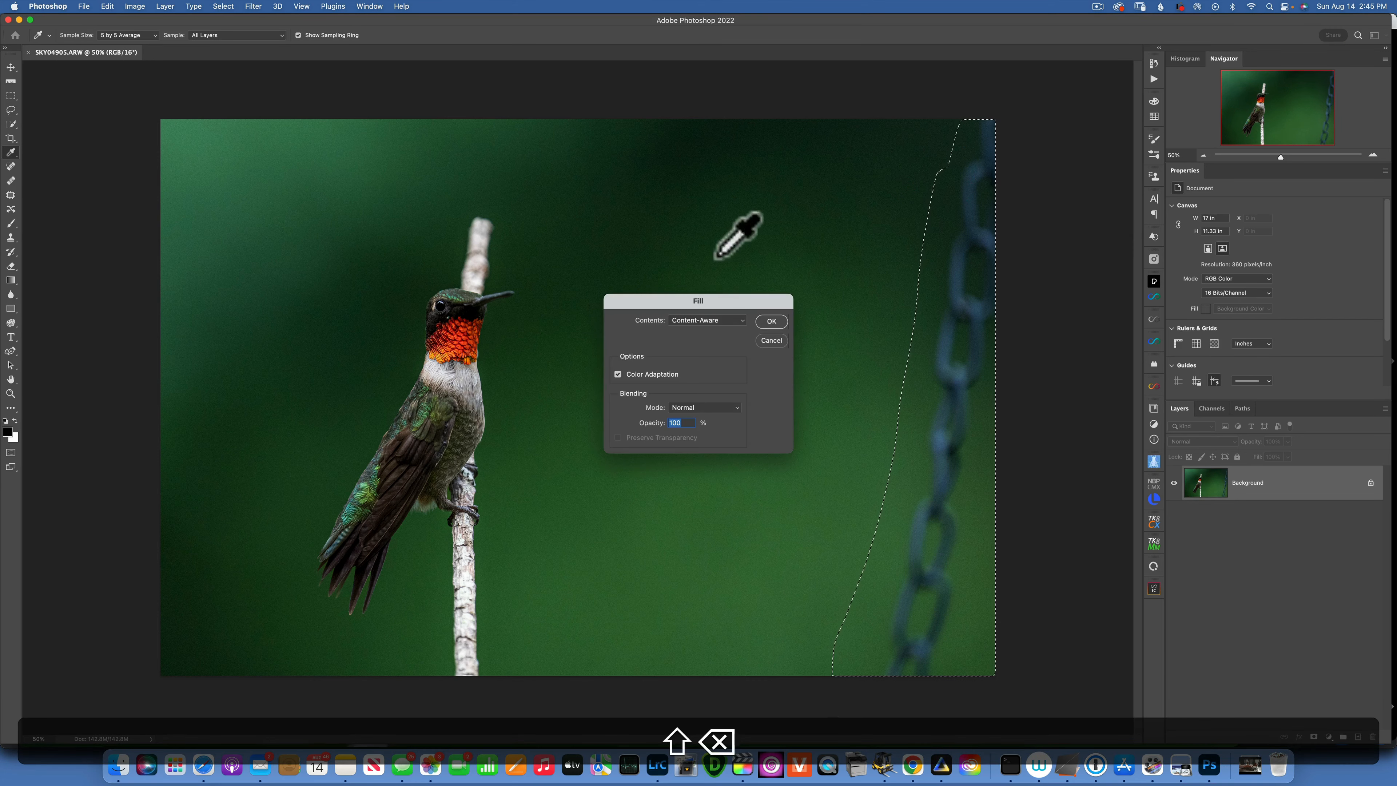
{"action": "left_click", "coordinate": [726, 319]}
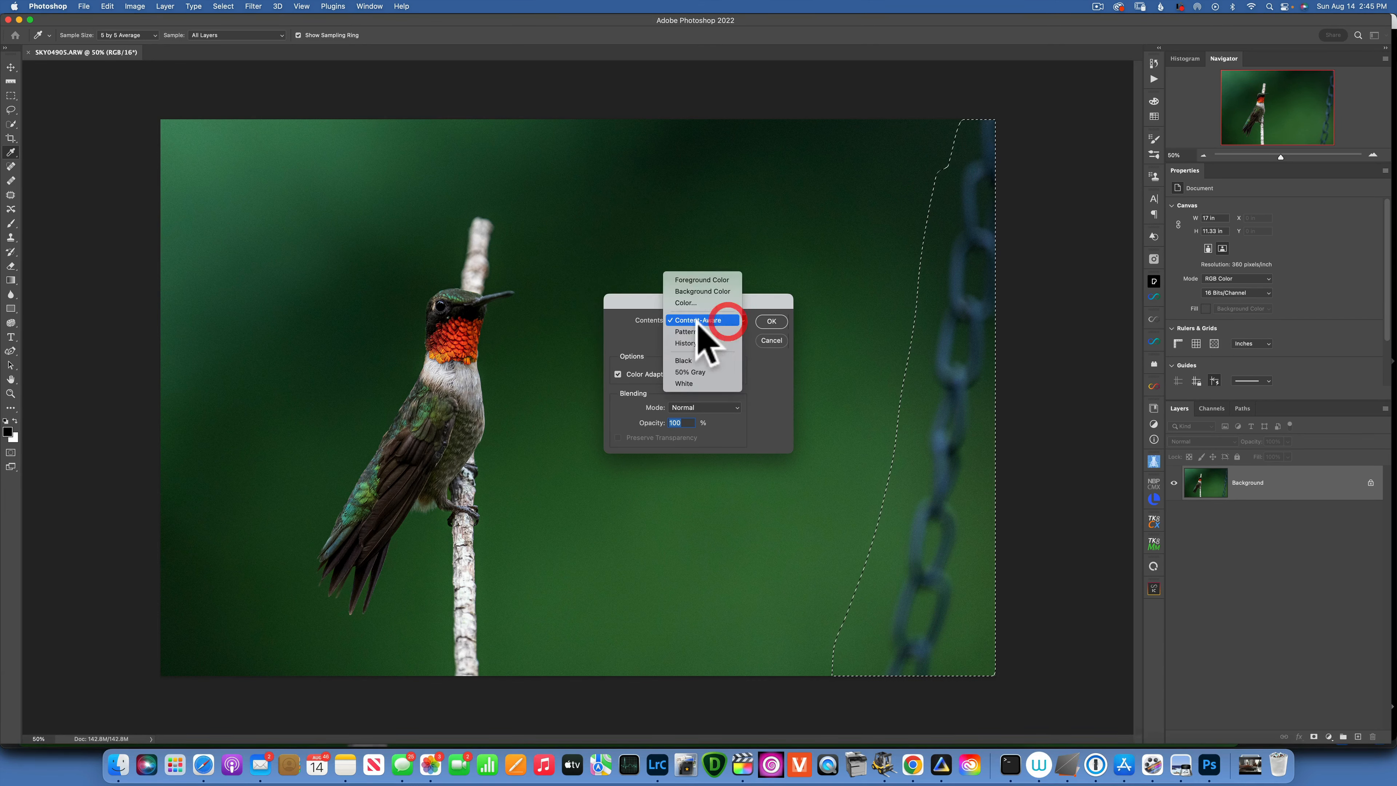
{"action": "left_click", "coordinate": [710, 321]}
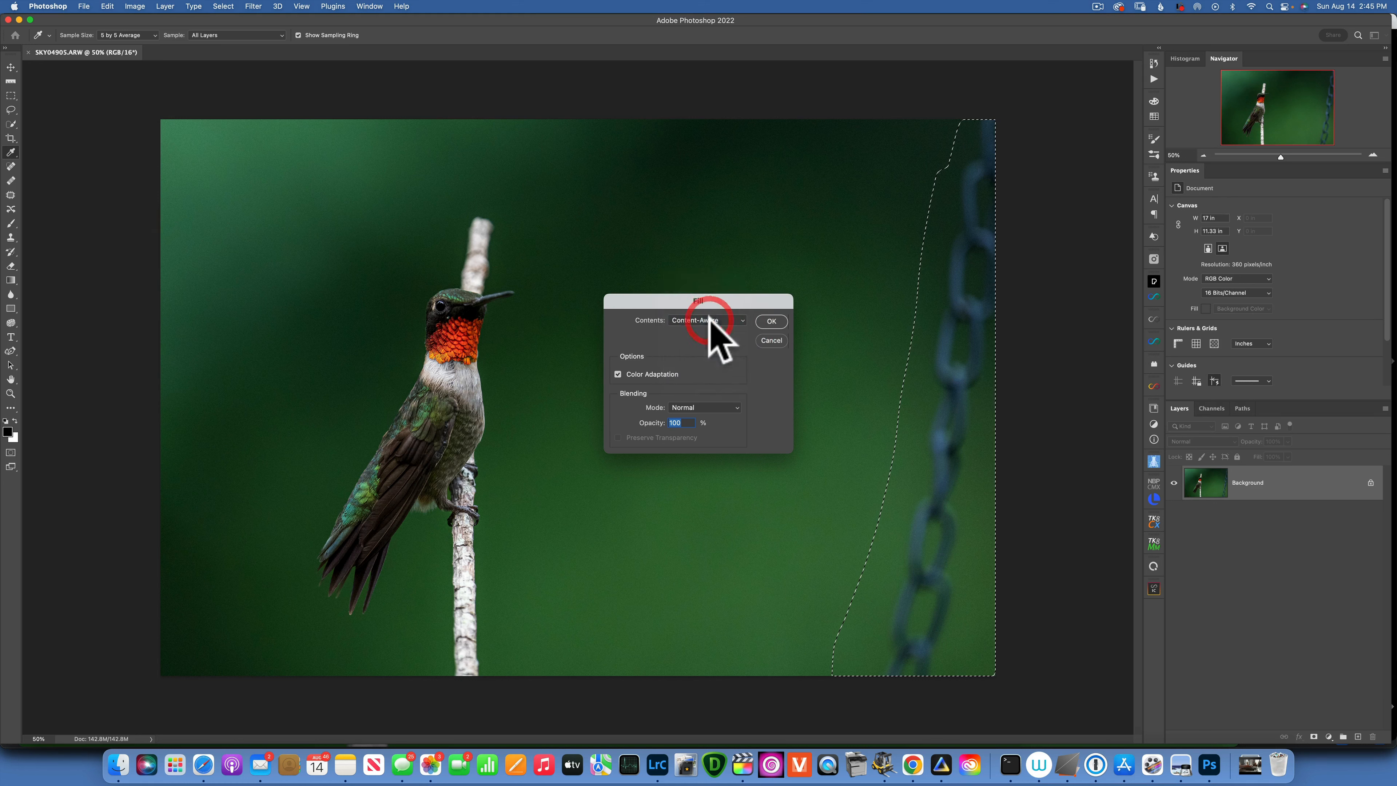
{"action": "left_click", "coordinate": [771, 321]}
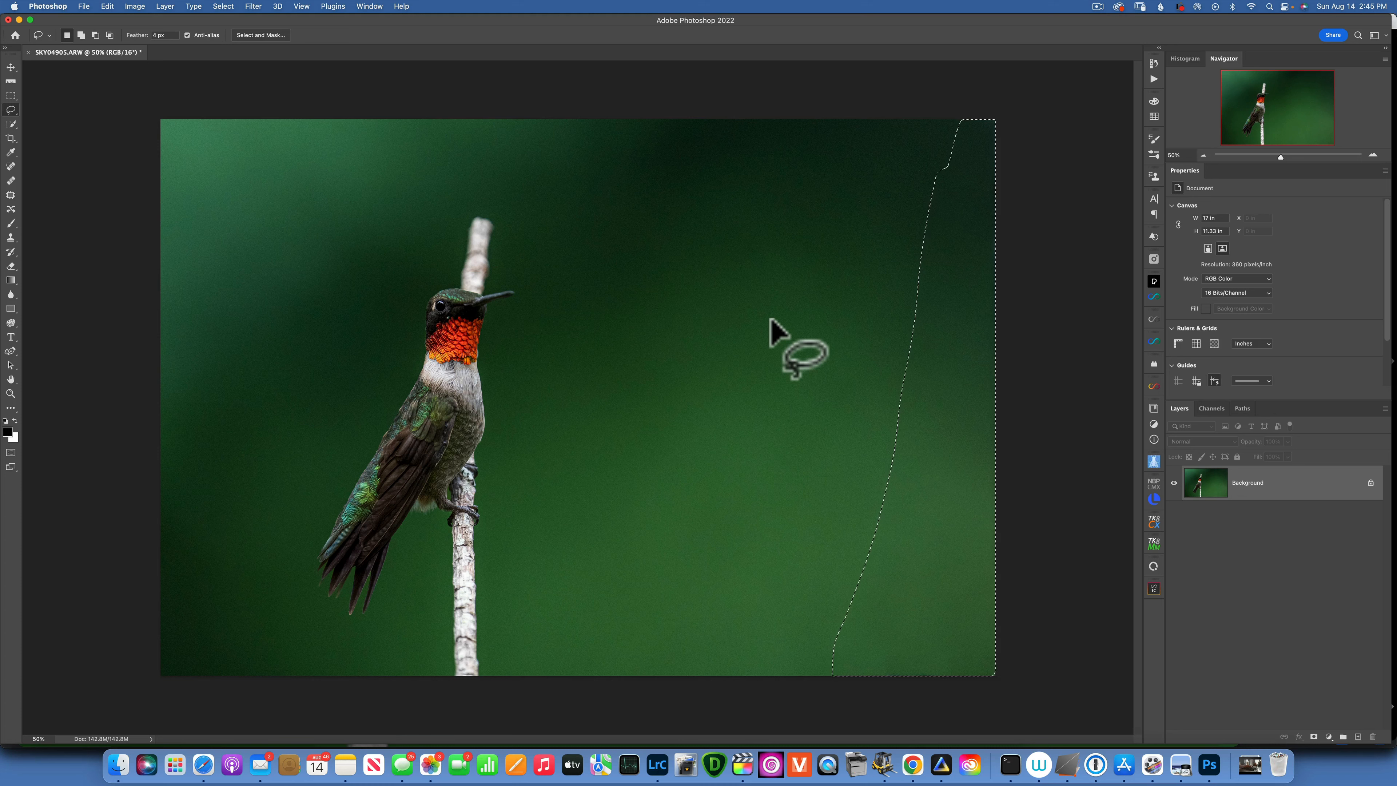
{"action": "key", "text": "super+d"}
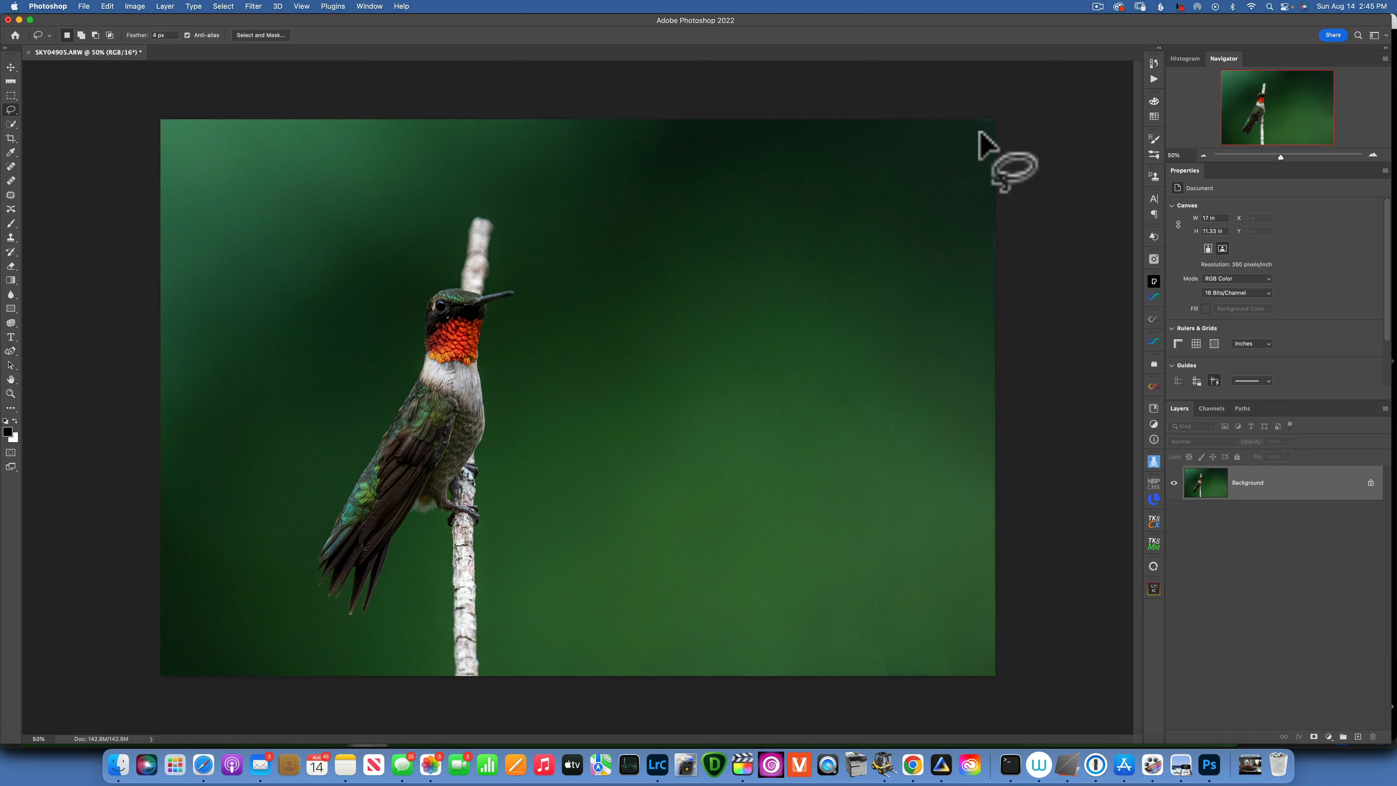
Patch the strip along the photo's upper-right corner and edges with nearby clean background, and deselect
{"action": "left_click", "coordinate": [10, 195]}
{"action": "left_click_drag", "start_coordinate": [875, 128], "coordinate": [877, 141]}
{"action": "mouse_move", "coordinate": [984, 155]}
{"action": "left_mouse_down"}
{"action": "mouse_move", "coordinate": [907, 194]}
{"action": "mouse_move", "coordinate": [947, 179]}
{"action": "left_mouse_up"}
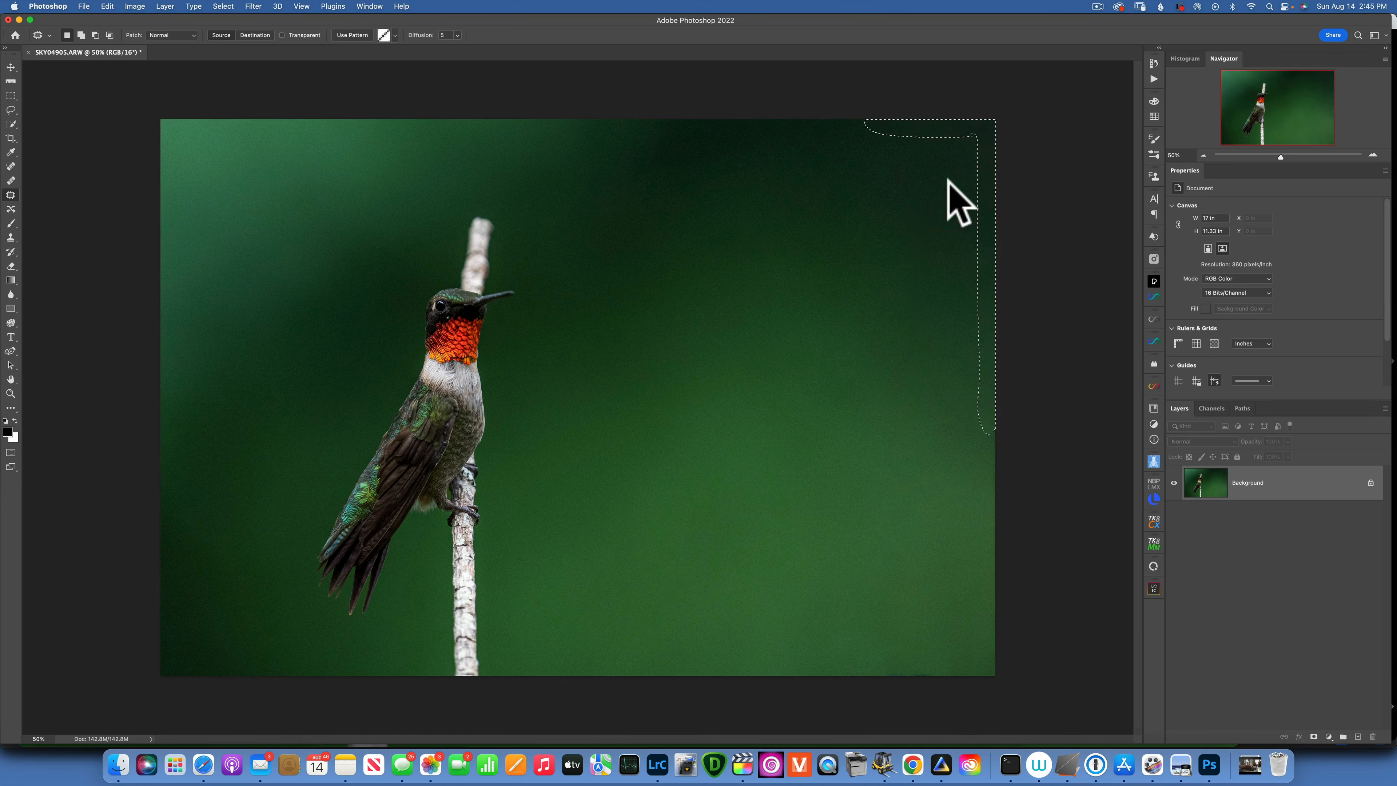
{"action": "key", "text": "super+d"}
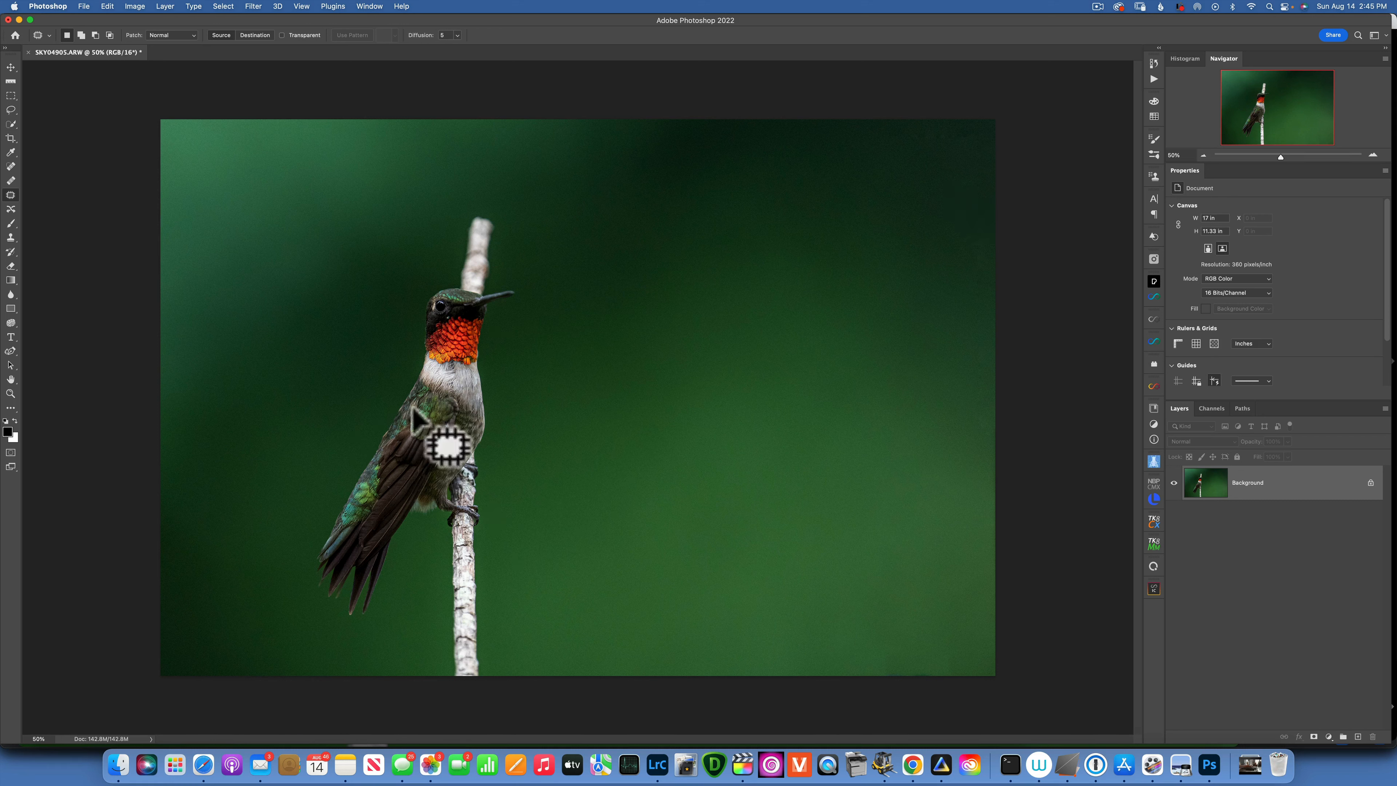
Add a Selective Color adjustment layer with the color boost preset, and compare the photo with and without it
{"action": "left_click", "coordinate": [1328, 736]}
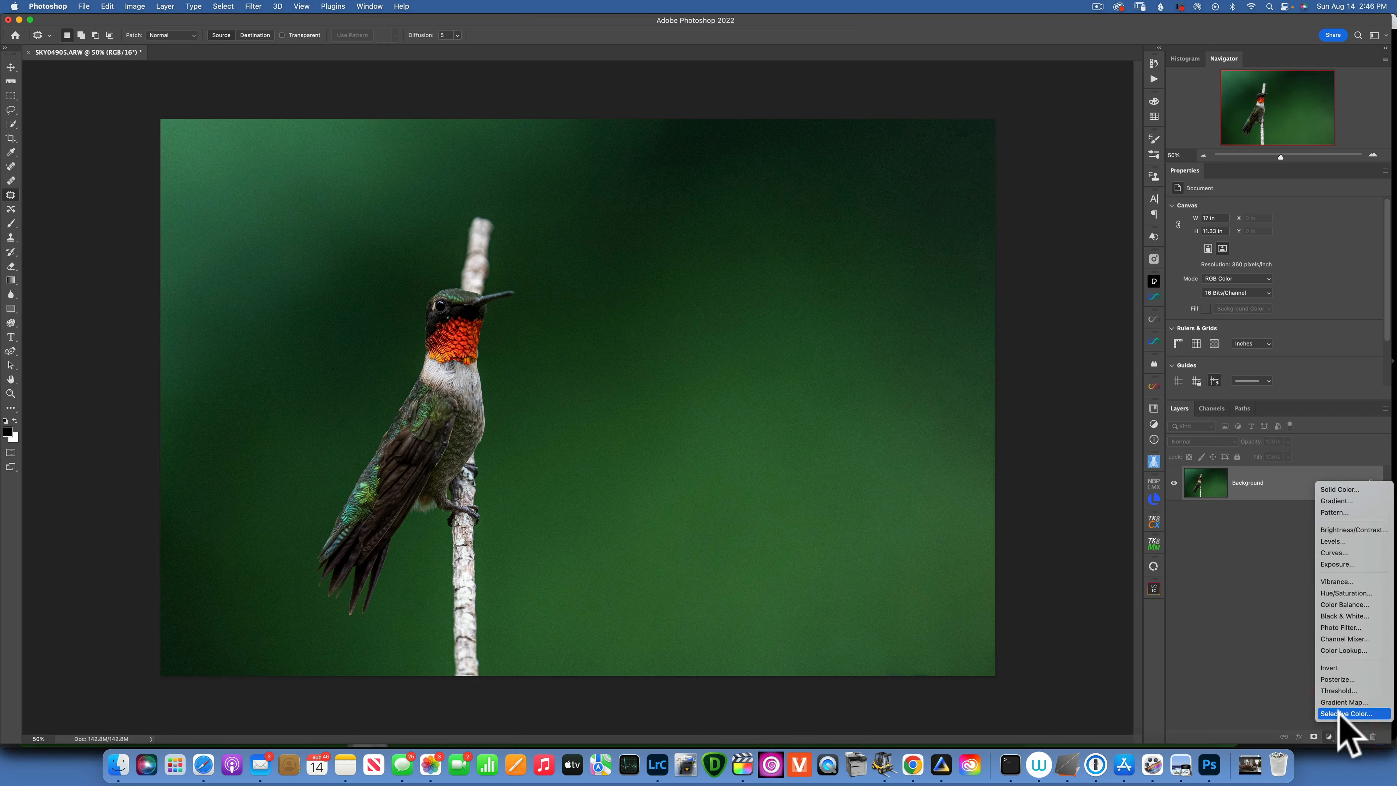
{"action": "left_click", "coordinate": [1341, 713]}
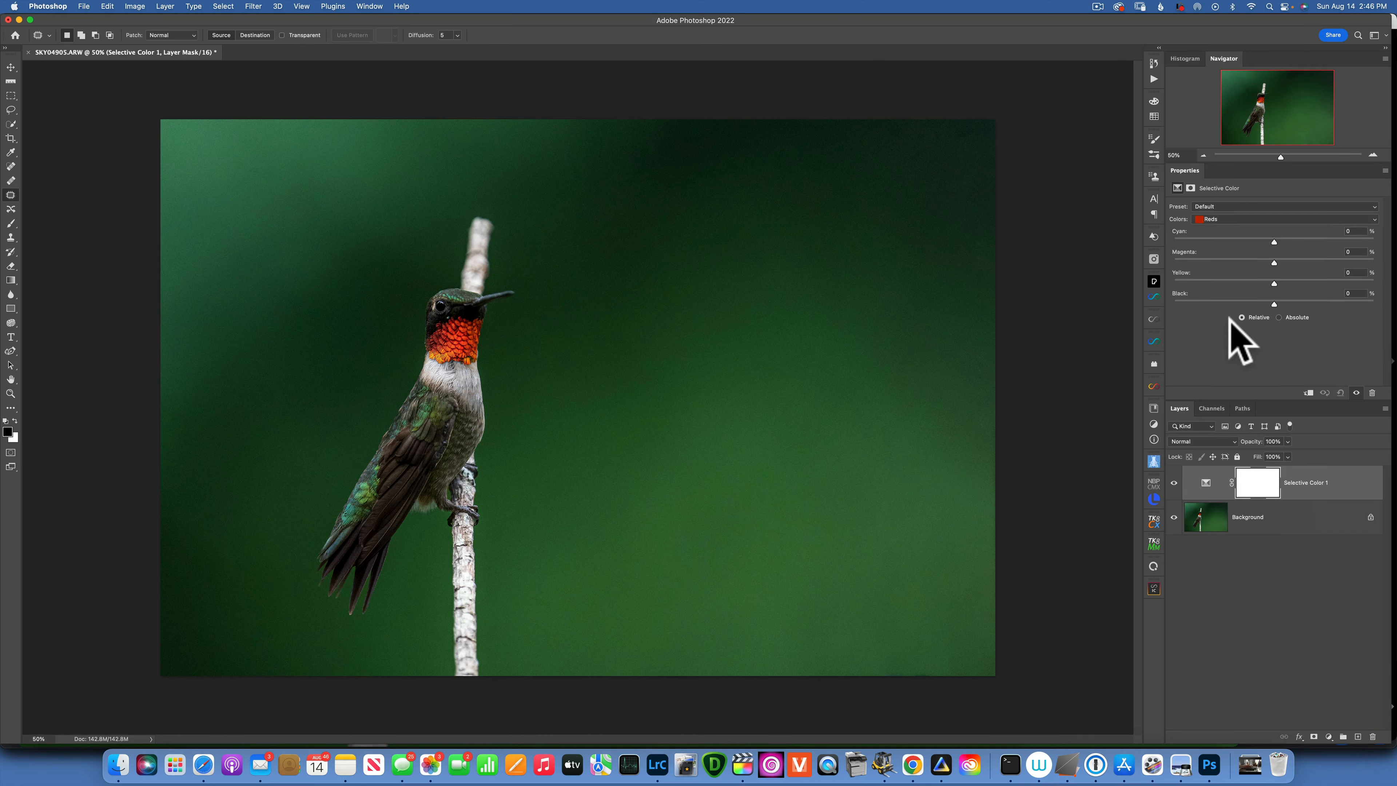
{"action": "left_click", "coordinate": [1242, 206]}
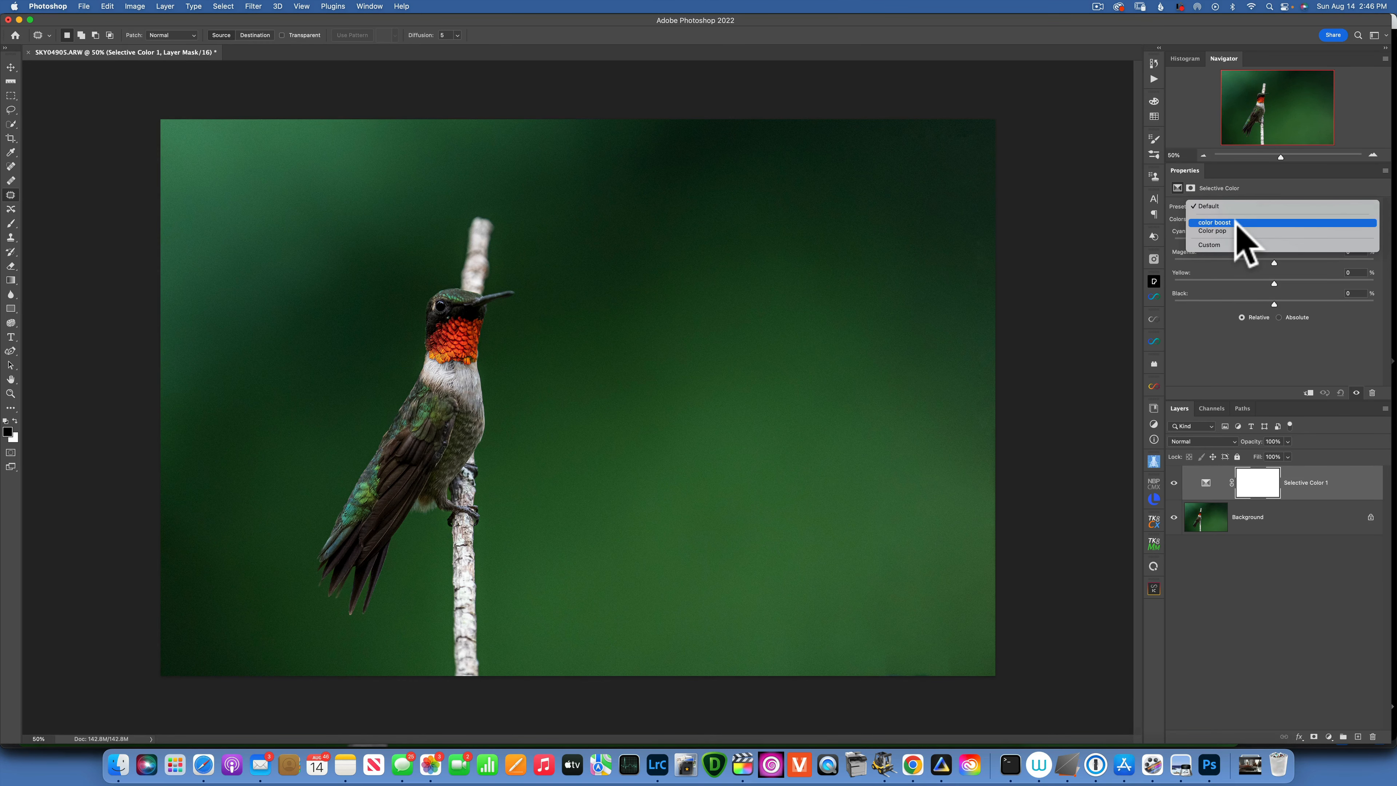
{"action": "left_click", "coordinate": [1245, 223]}
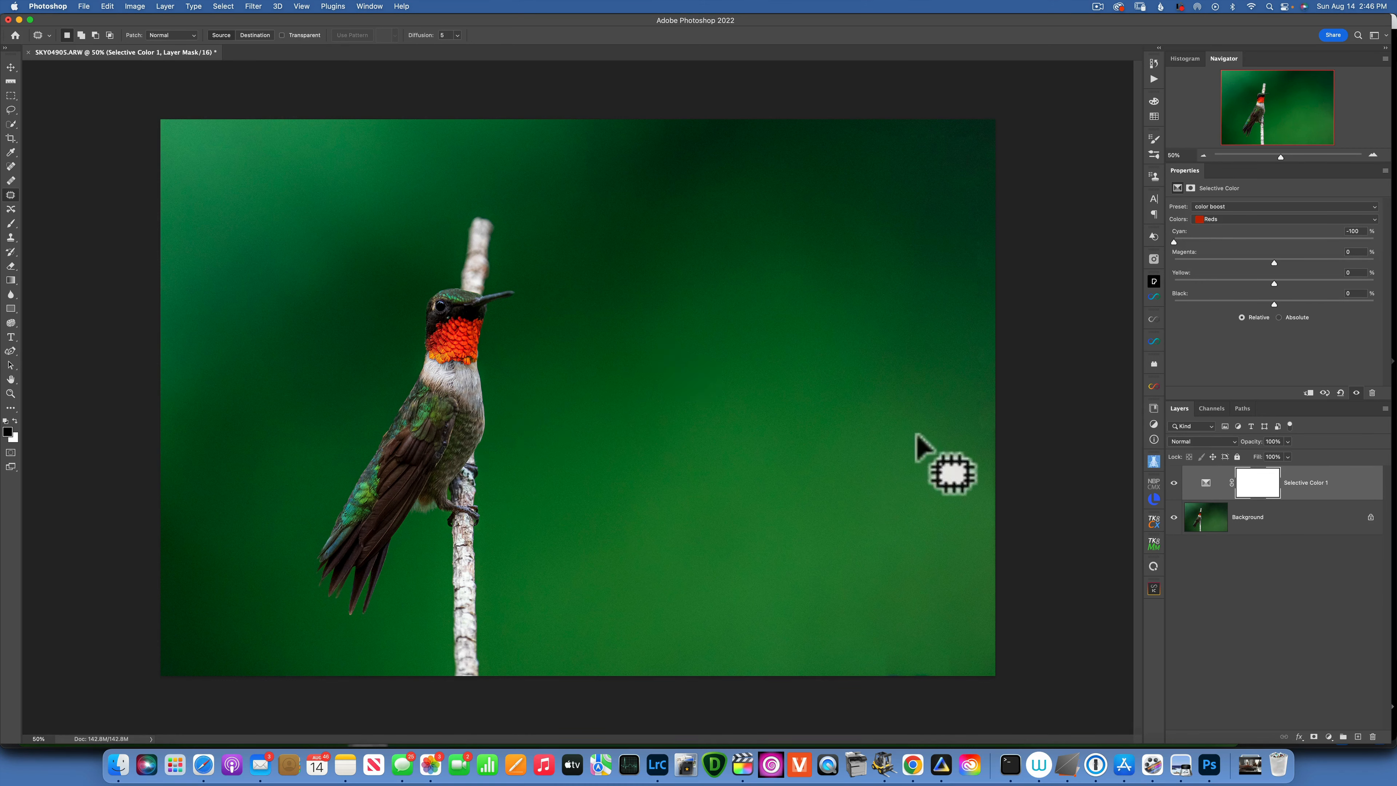
{"action": "left_click", "coordinate": [1174, 483]}
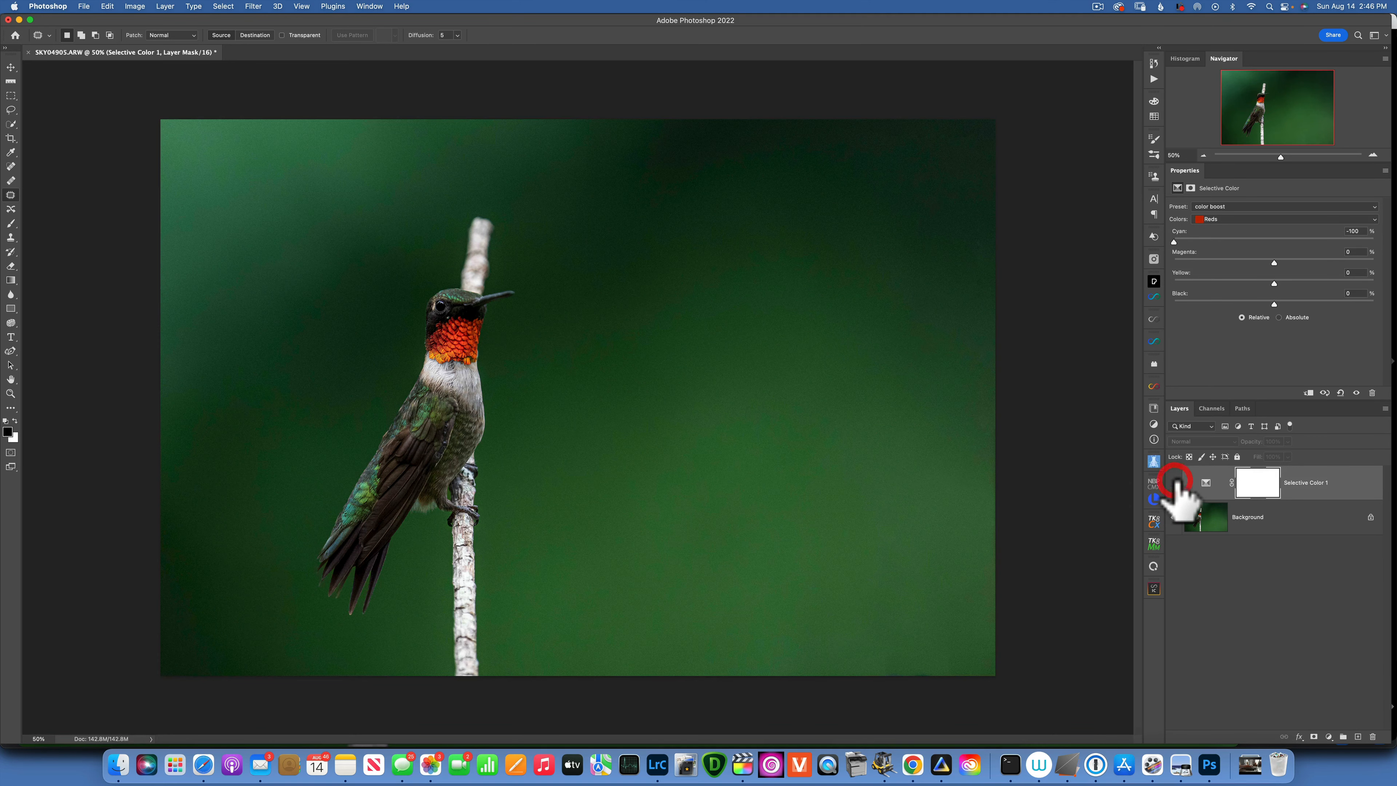
{"action": "left_click", "coordinate": [1174, 483]}
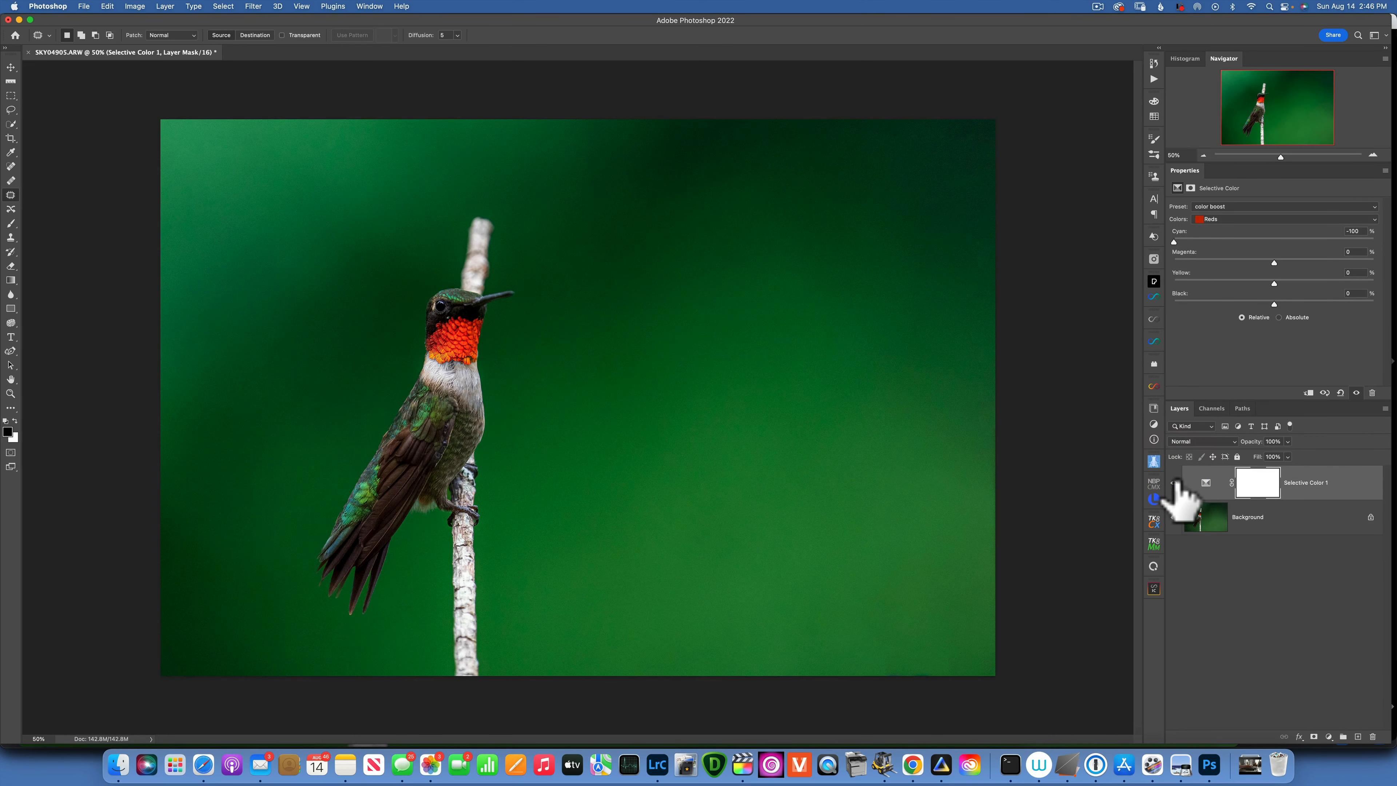
{"action": "left_click", "coordinate": [1174, 483]}
{"action": "left_click", "coordinate": [1175, 483]}
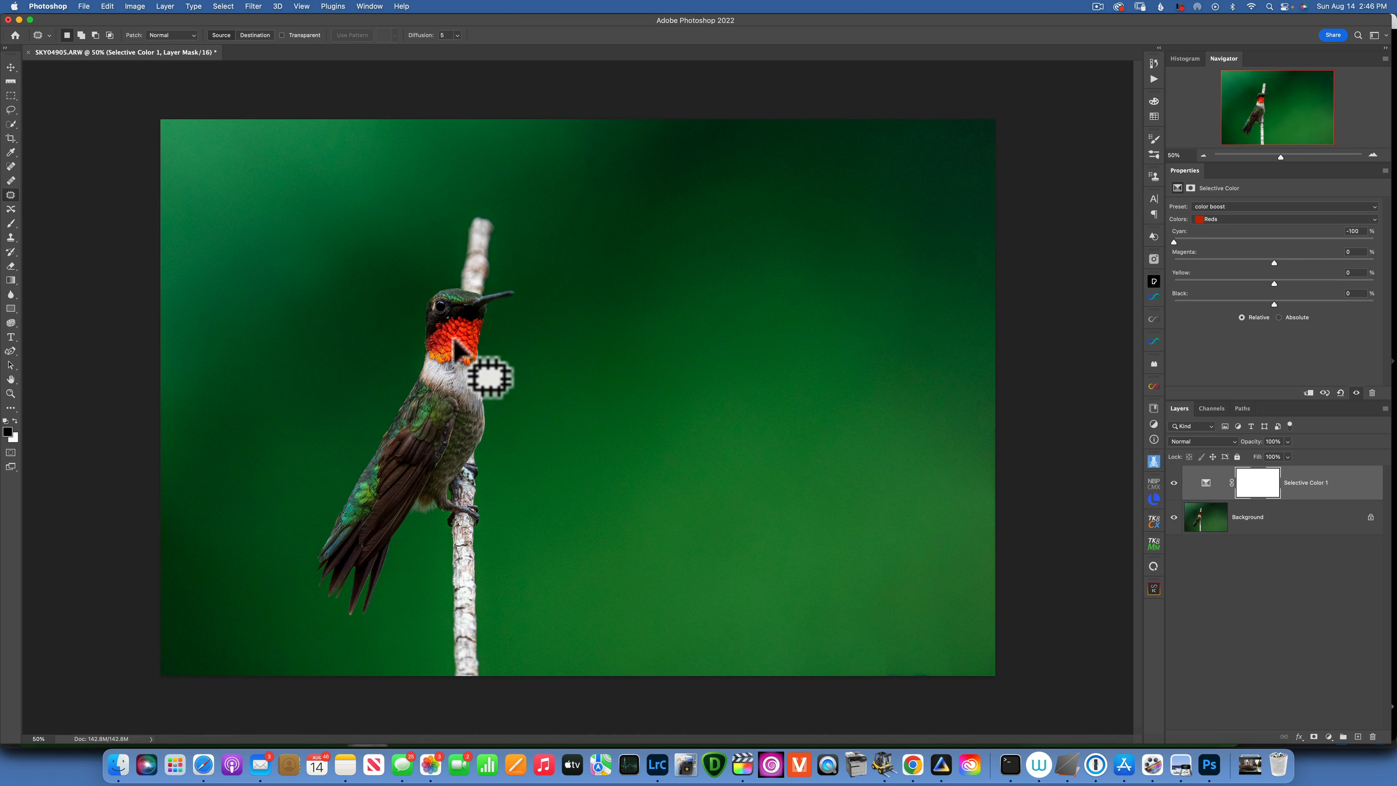
Reduce the Selective Color effect on the Reds by setting Cyan to -65%
{"action": "left_click", "coordinate": [1231, 219]}
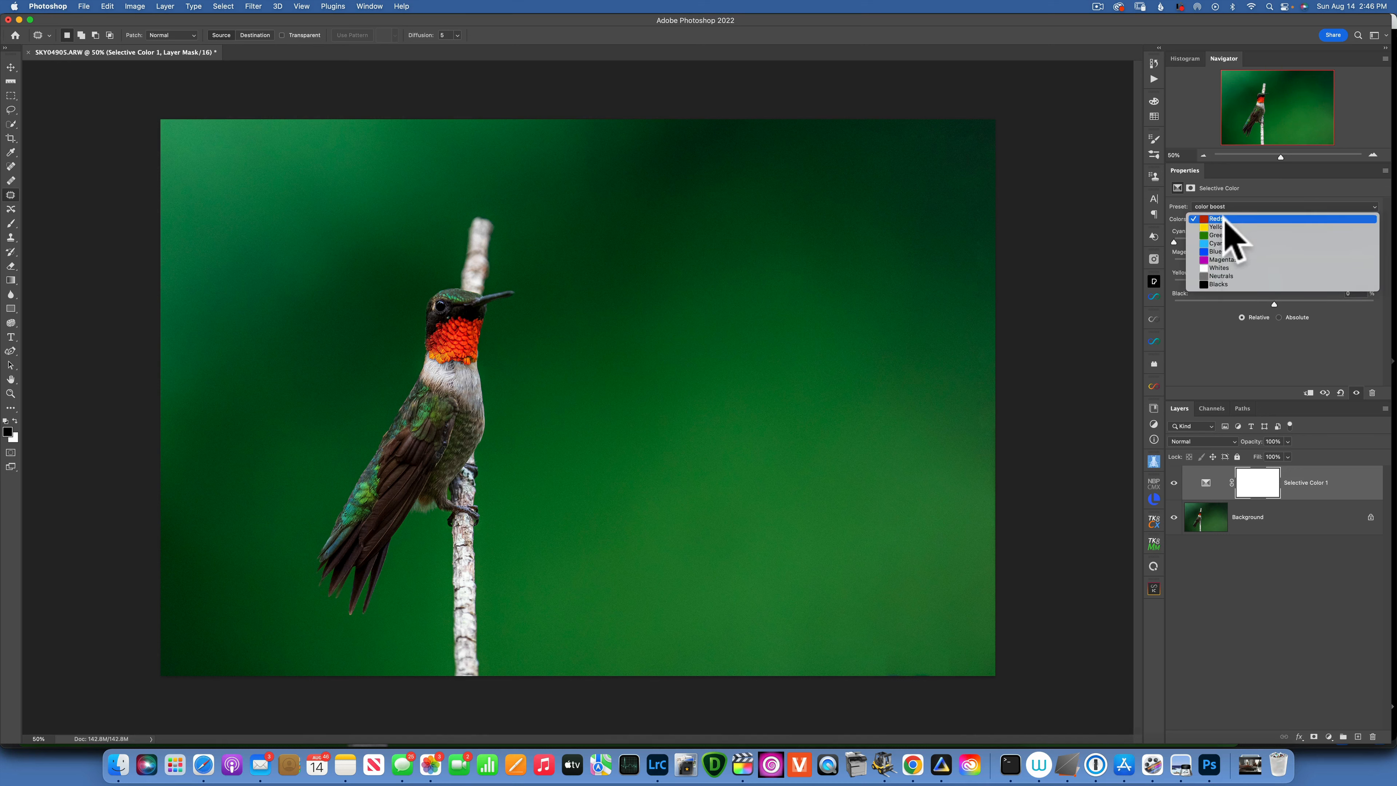
{"action": "left_click", "coordinate": [1224, 218]}
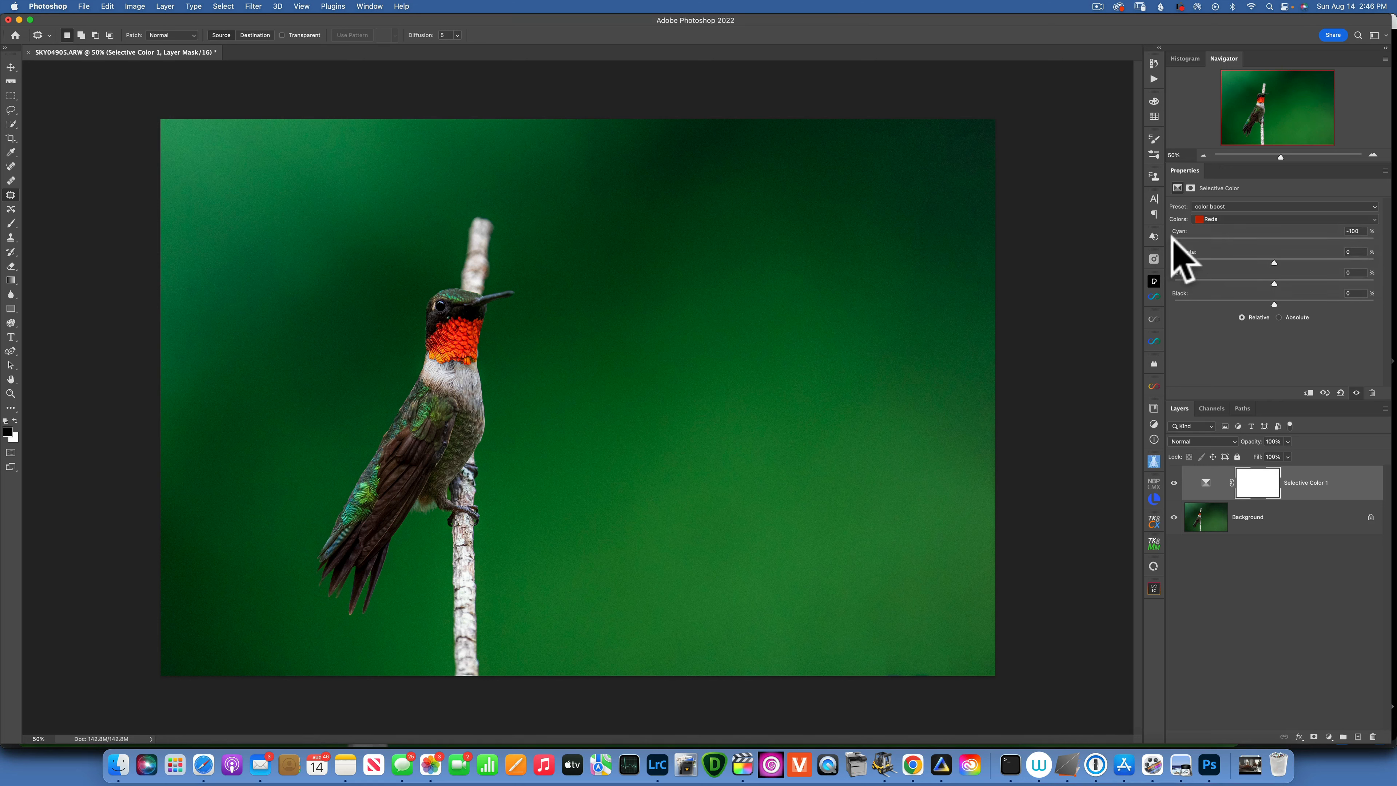
{"action": "left_click_drag", "start_coordinate": [1174, 241], "coordinate": [1208, 232]}
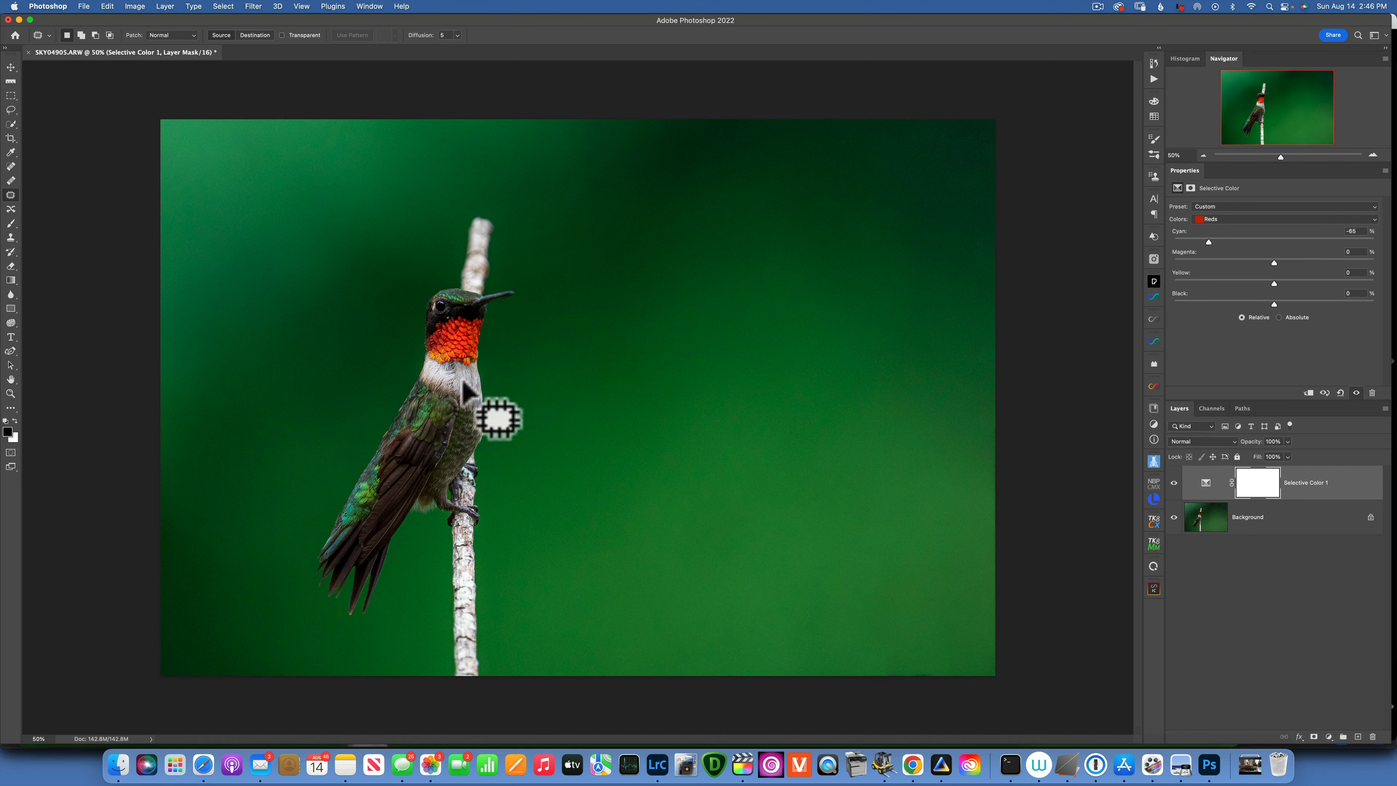
Invert the Selective Color layer's mask to black and keep the mask active for painting
{"action": "left_click", "coordinate": [1256, 484]}
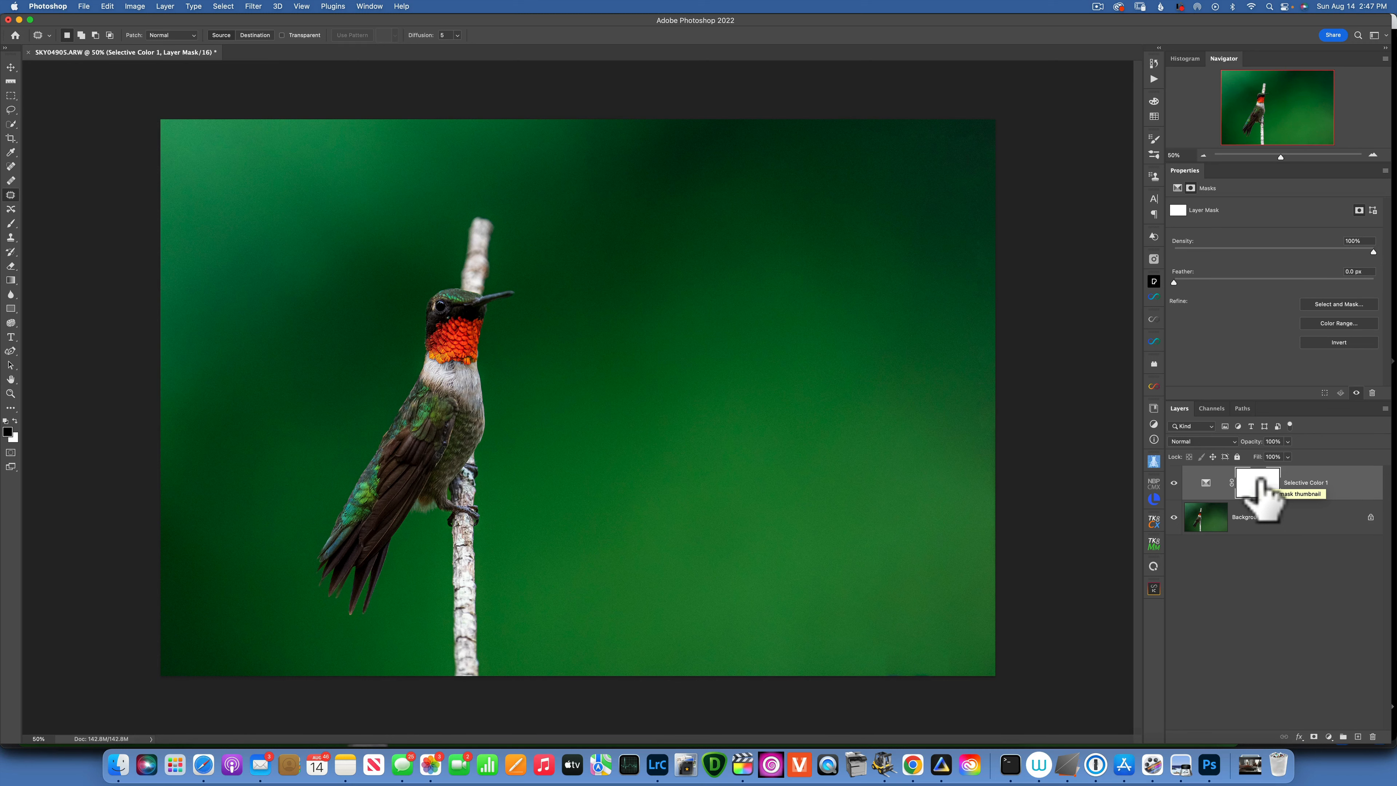
{"action": "key", "text": "super"}
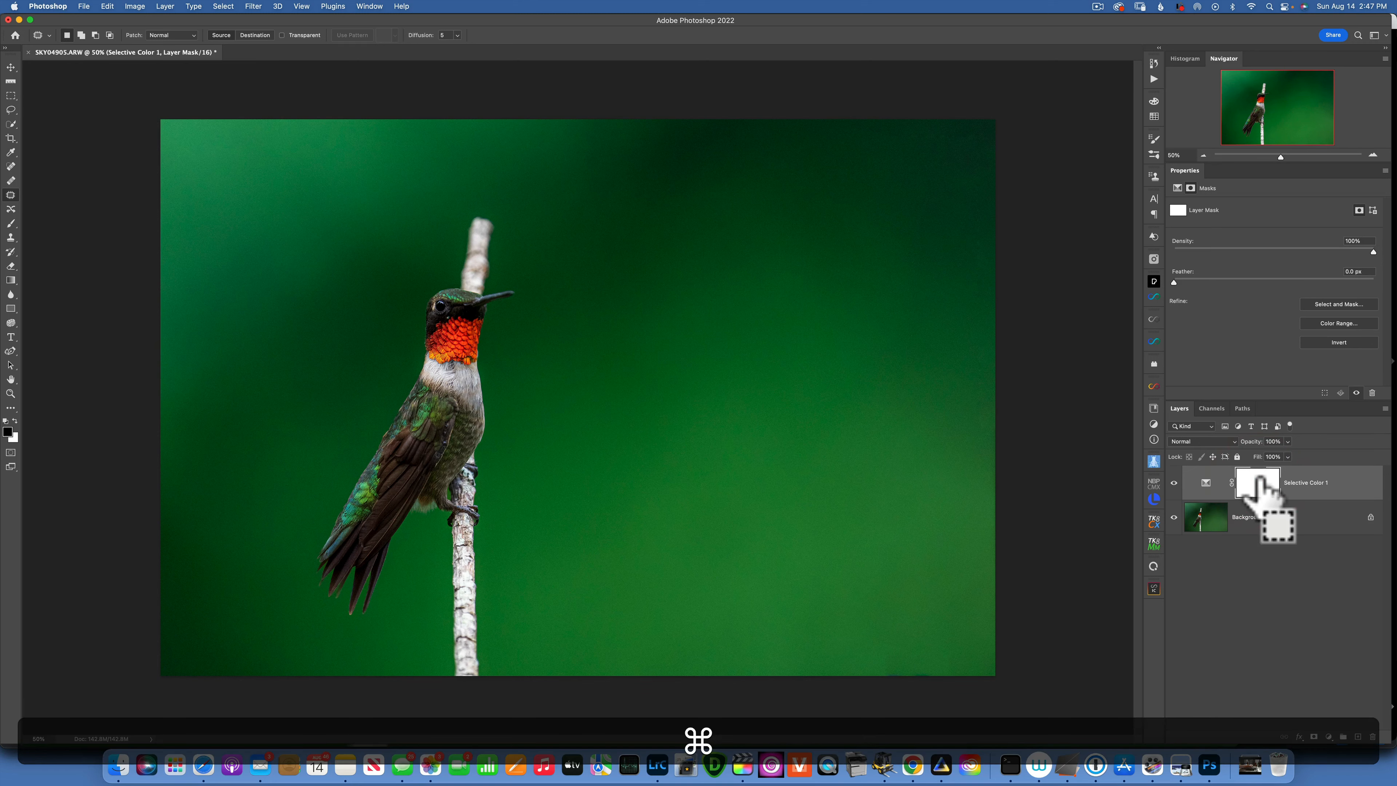
{"action": "key", "text": "super+i"}
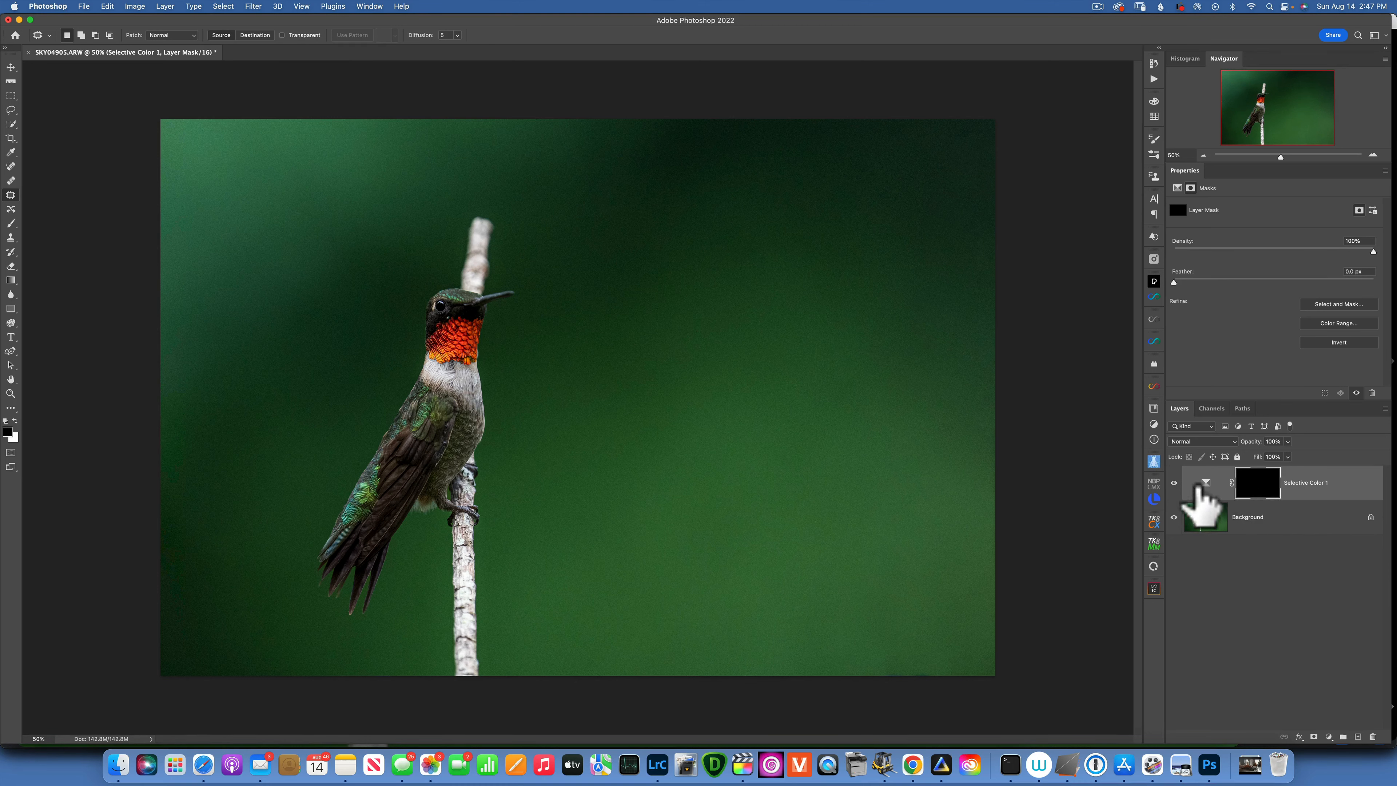
{"action": "left_click", "coordinate": [1263, 483]}
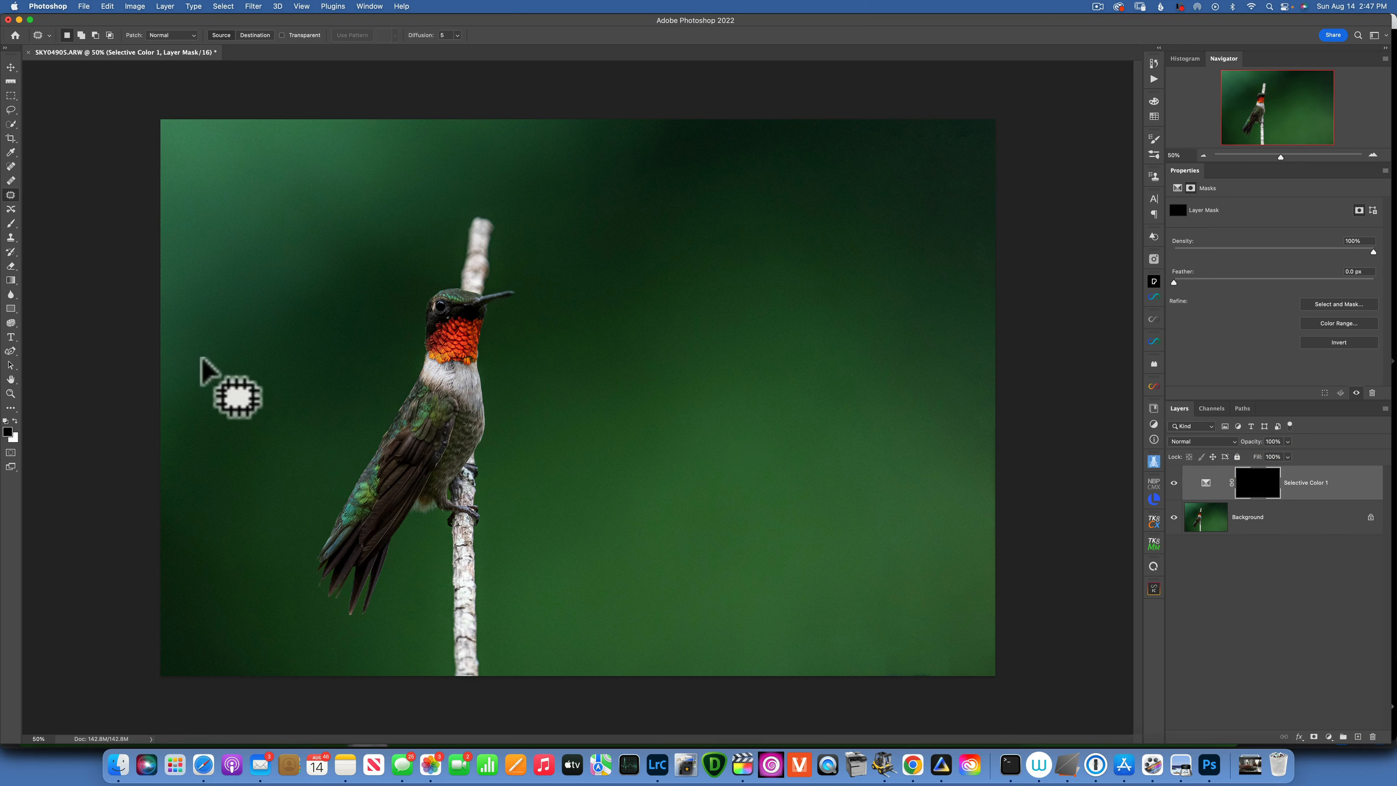
Set up the Brush tool with a white foreground color and 0% hardness
{"action": "left_click", "coordinate": [11, 223]}
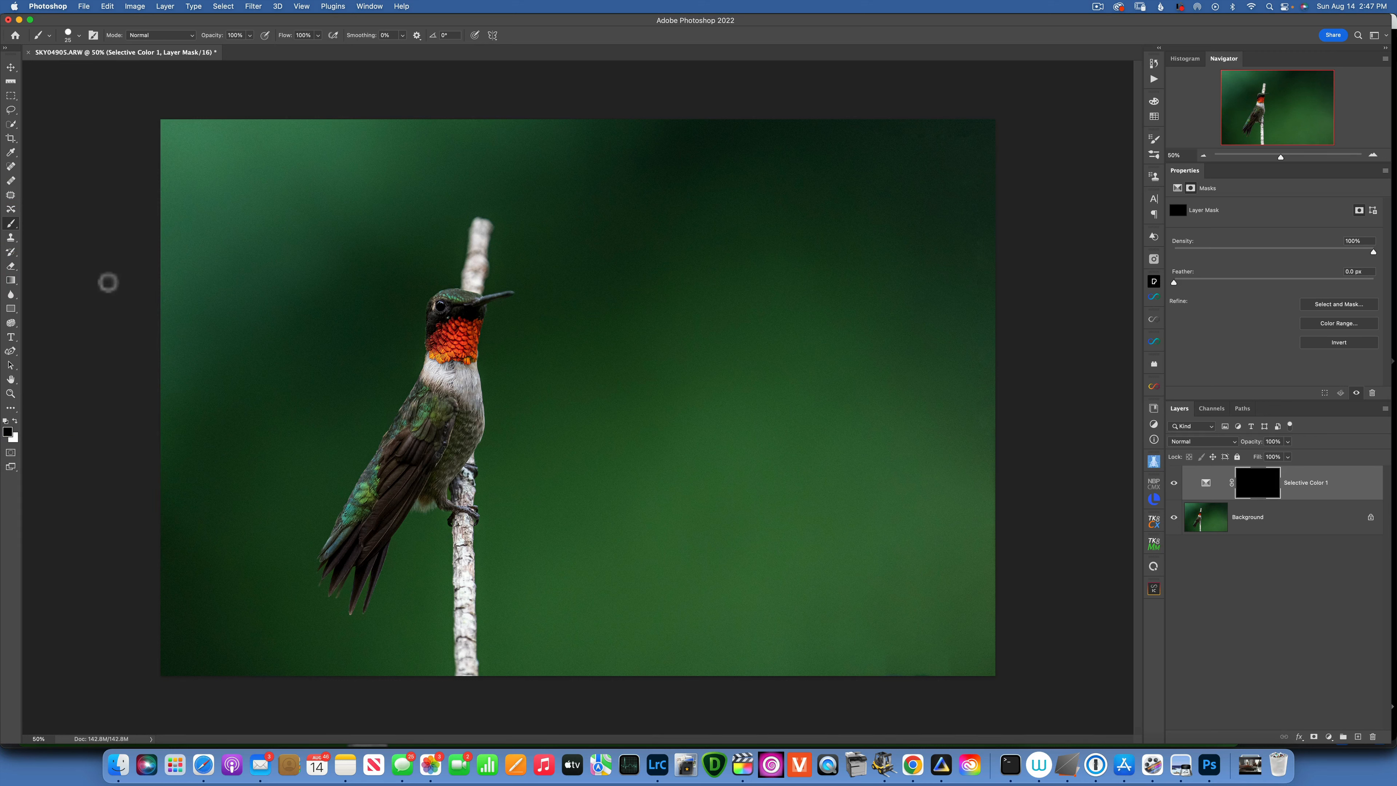
{"action": "key", "text": "x"}
{"action": "left_click", "coordinate": [76, 35]}
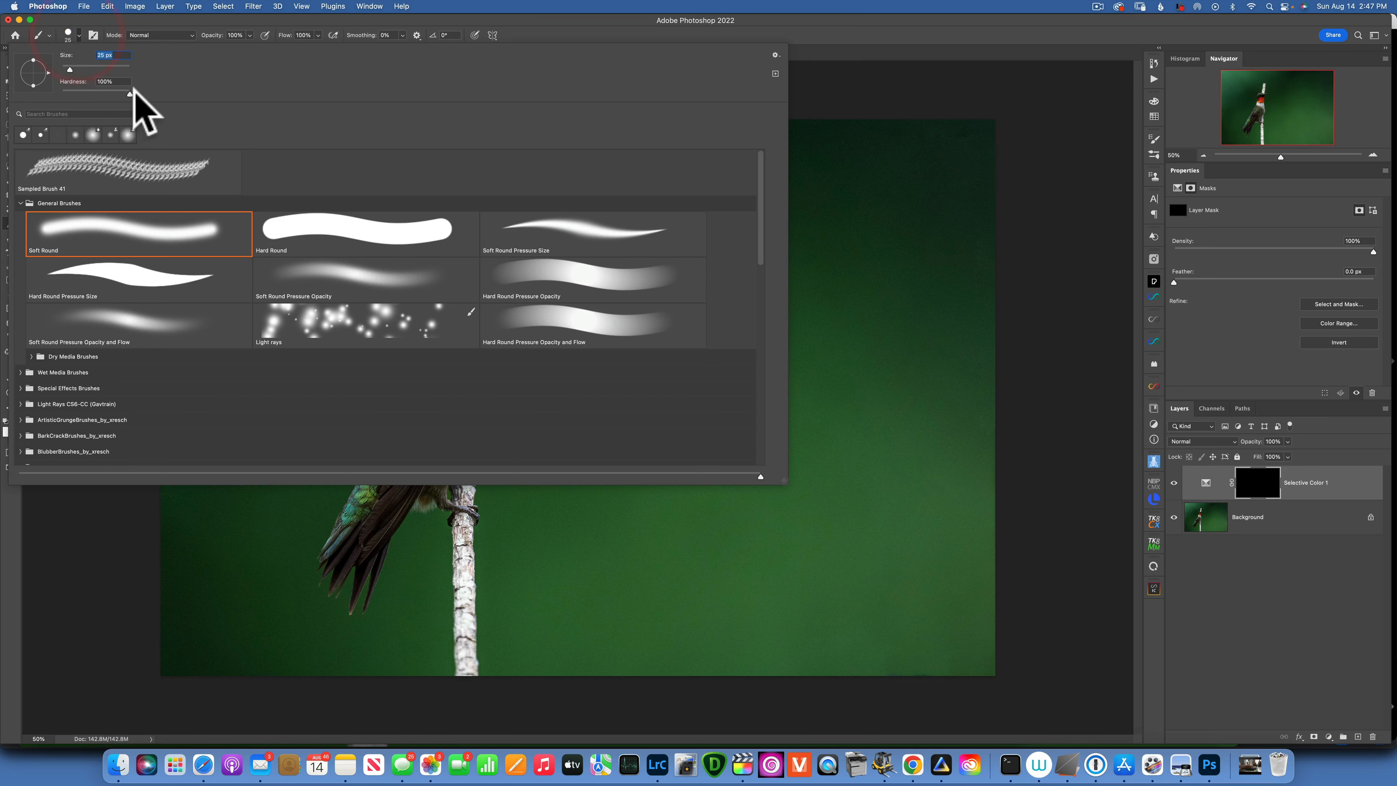
{"action": "left_click_drag", "start_coordinate": [127, 93], "coordinate": [16, 80]}
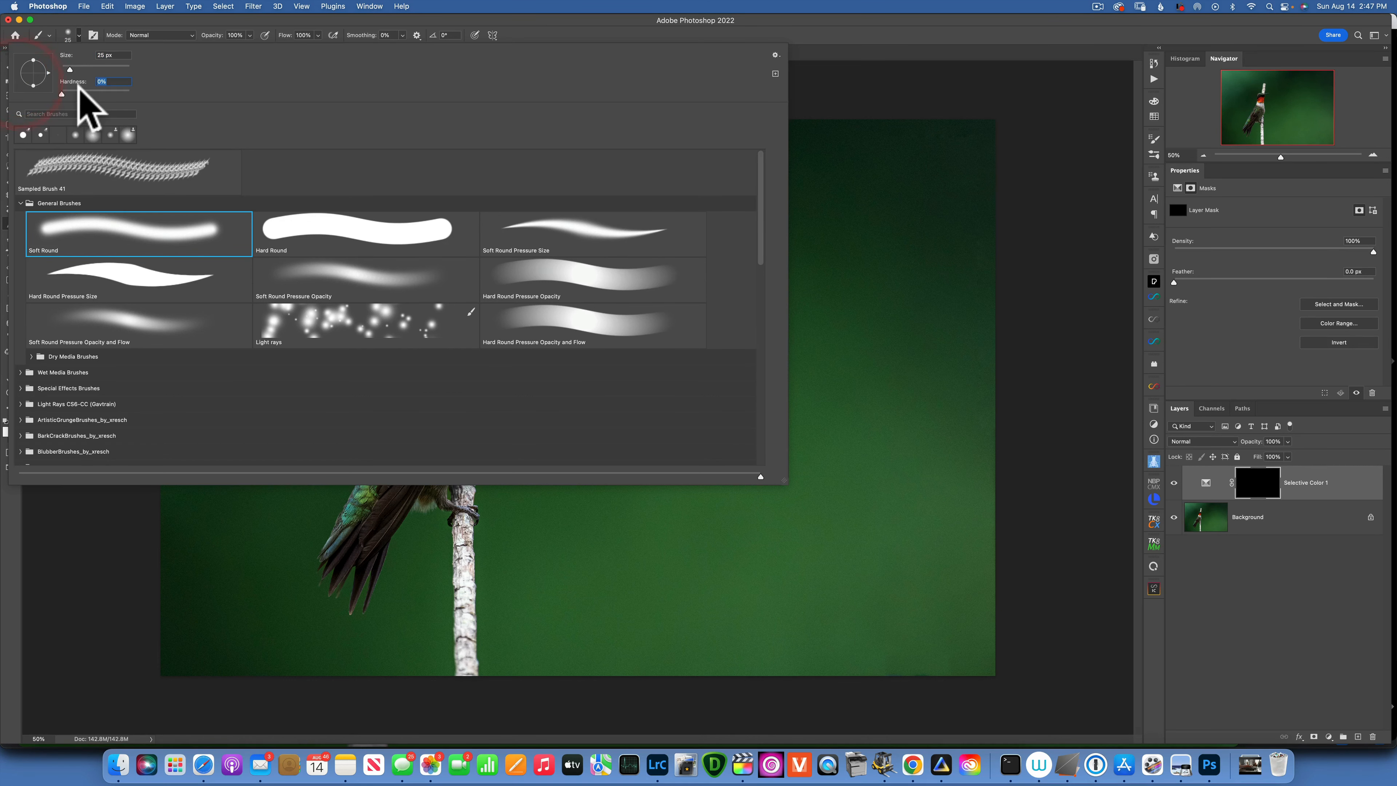
{"action": "left_click", "coordinate": [69, 548]}
{"action": "left_click", "coordinate": [69, 549]}
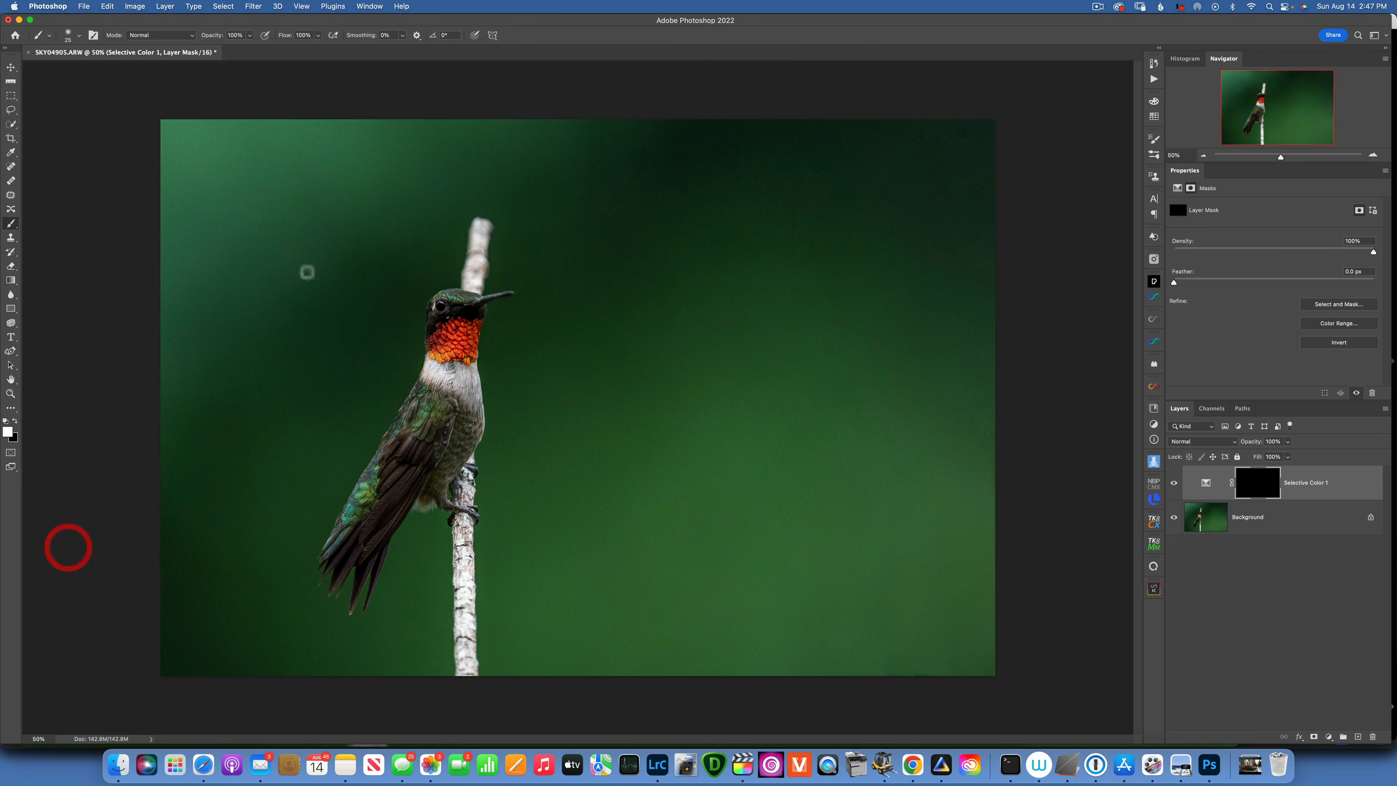
Size the brush to 250 px and paint white on the mask over the hummingbird from its head down to its wings
{"action": "key", "text": "bracketright"}
{"action": "key", "text": "bracketright"}
{"action": "key", "text": "bracketright"}
{"action": "key", "text": "bracketright"}
{"action": "key", "text": "bracketright"}
{"action": "key", "text": "bracketright"}
{"action": "key", "text": "bracketright"}
{"action": "key", "text": "bracketright"}
{"action": "key", "text": "bracketright"}
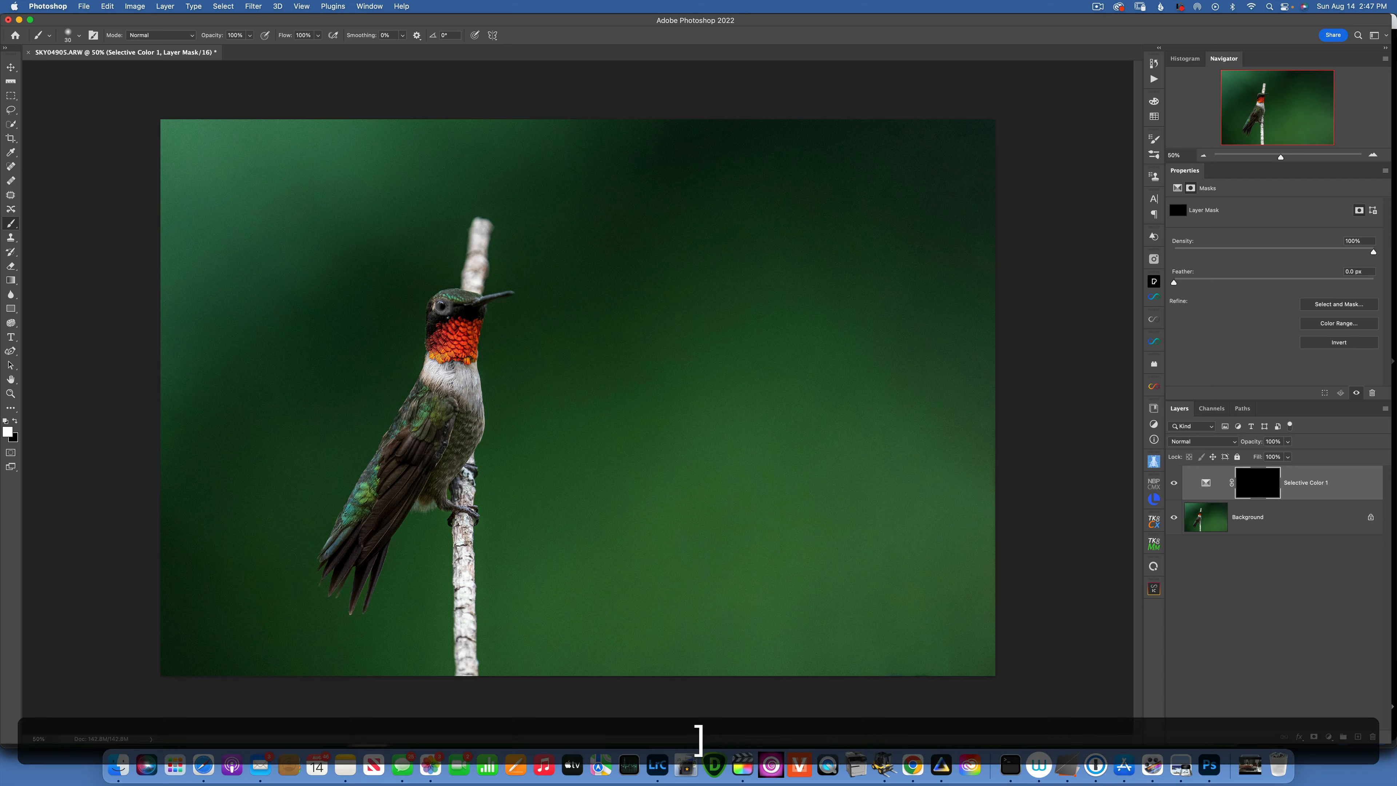
{"action": "key", "text": "bracketright"}
{"action": "key", "text": "bracketright"}
{"action": "key", "text": "bracketright"}
{"action": "key", "text": "bracketright"}
{"action": "key", "text": "bracketright"}
{"action": "key", "text": "bracketright"}
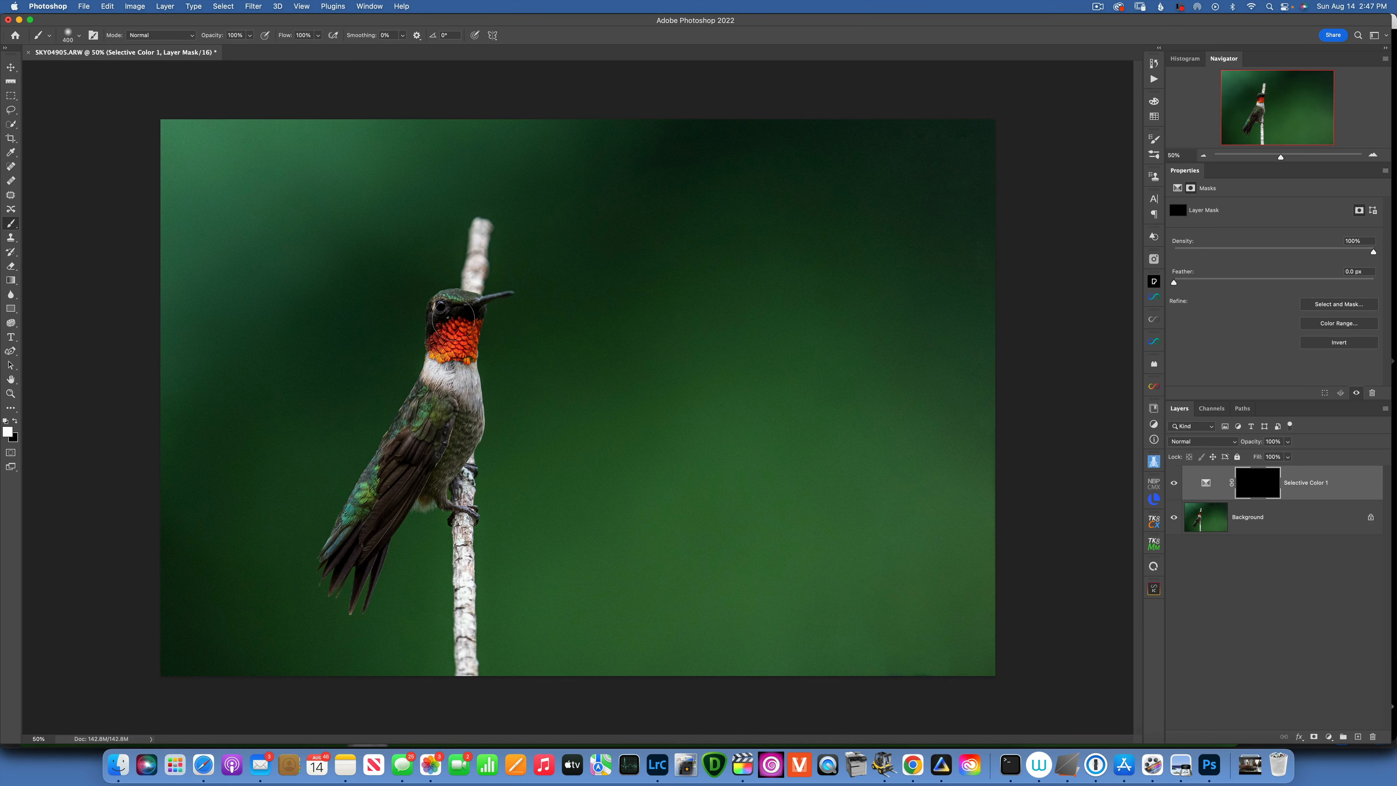
{"action": "key", "text": "bracketleft"}
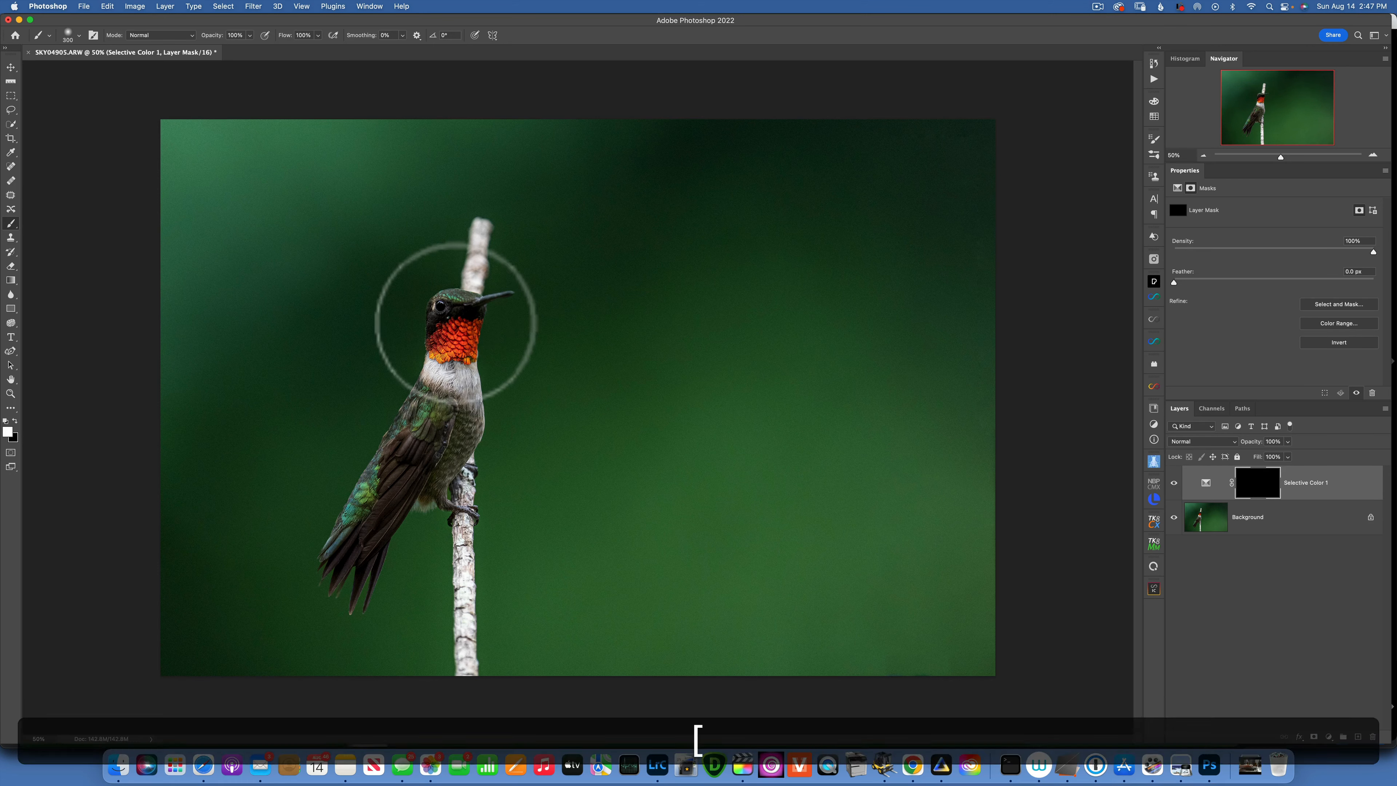
{"action": "key", "text": "bracketleft"}
{"action": "key", "text": "bracketleft"}
{"action": "key", "text": "bracketleft"}
{"action": "key", "text": "bracketleft"}
{"action": "key", "text": "bracketright"}
{"action": "key", "text": "bracketright"}
{"action": "key", "text": "bracketright"}
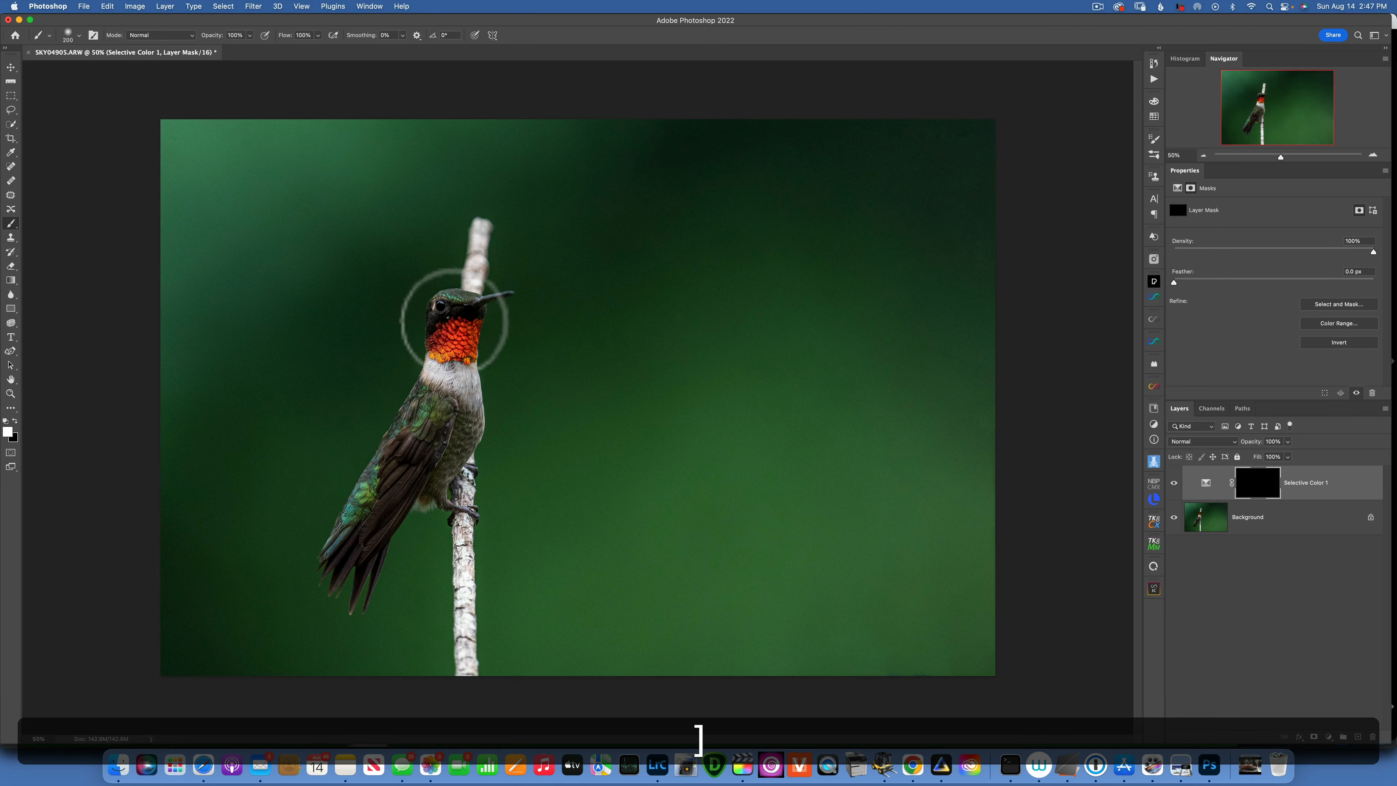
{"action": "key", "text": "bracketright"}
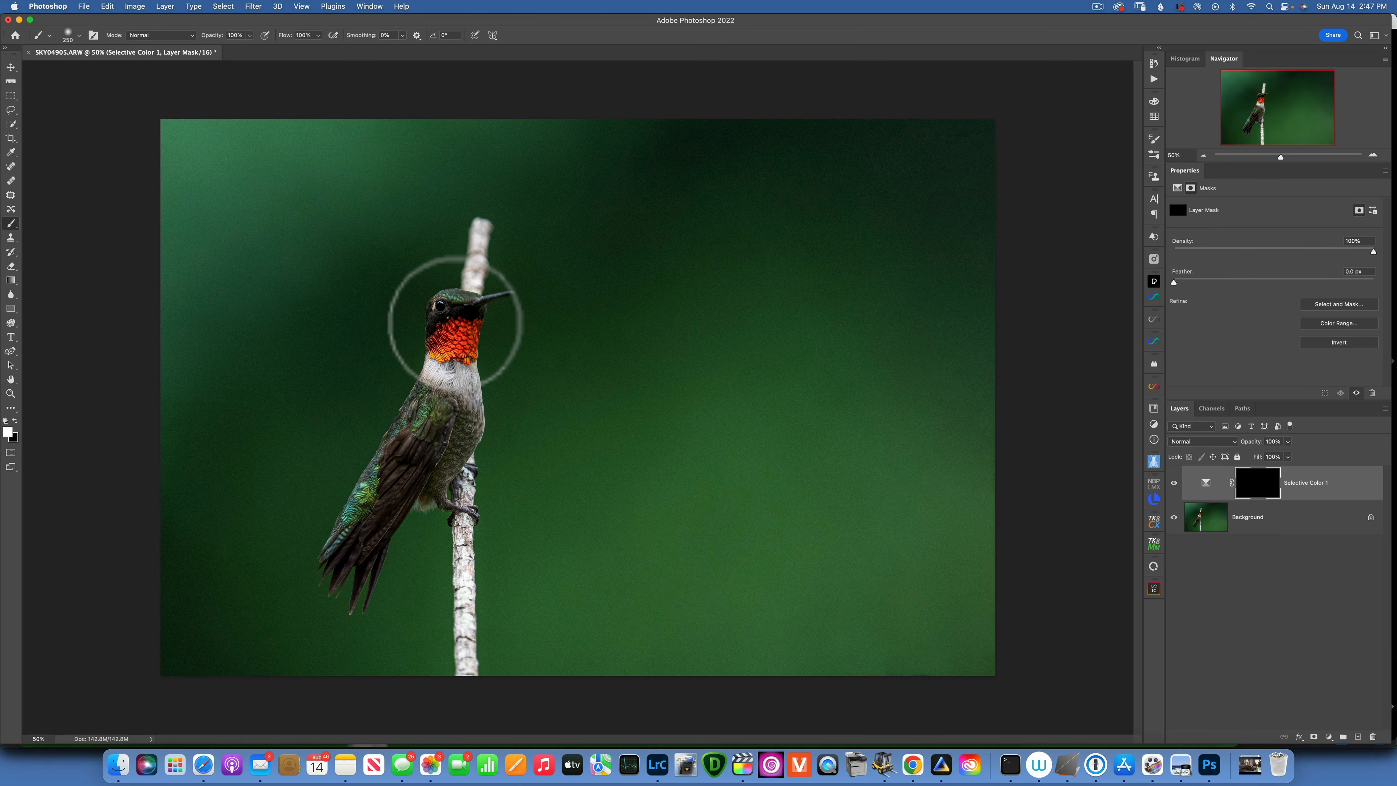
{"action": "left_click", "coordinate": [1259, 482]}
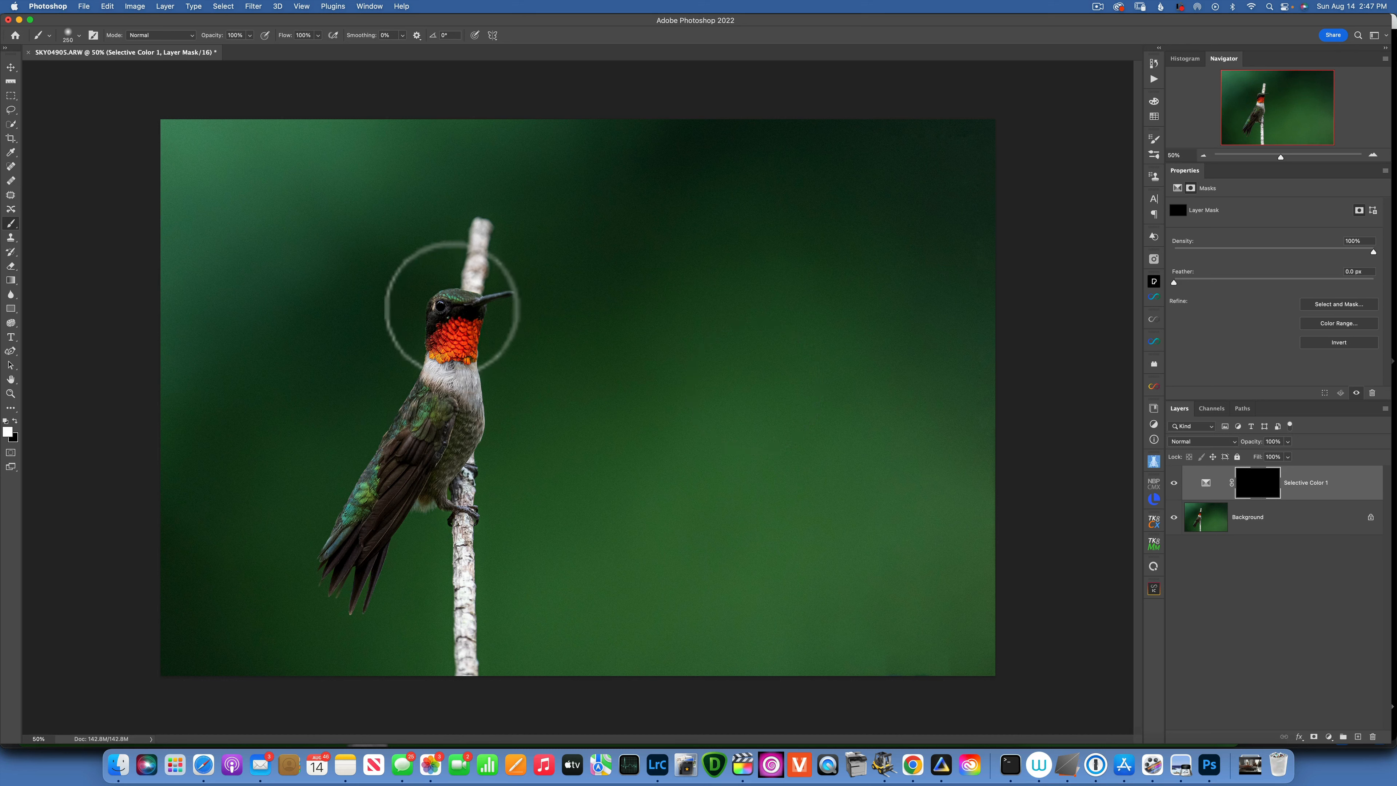
{"action": "left_click_drag", "start_coordinate": [448, 332], "coordinate": [374, 523]}
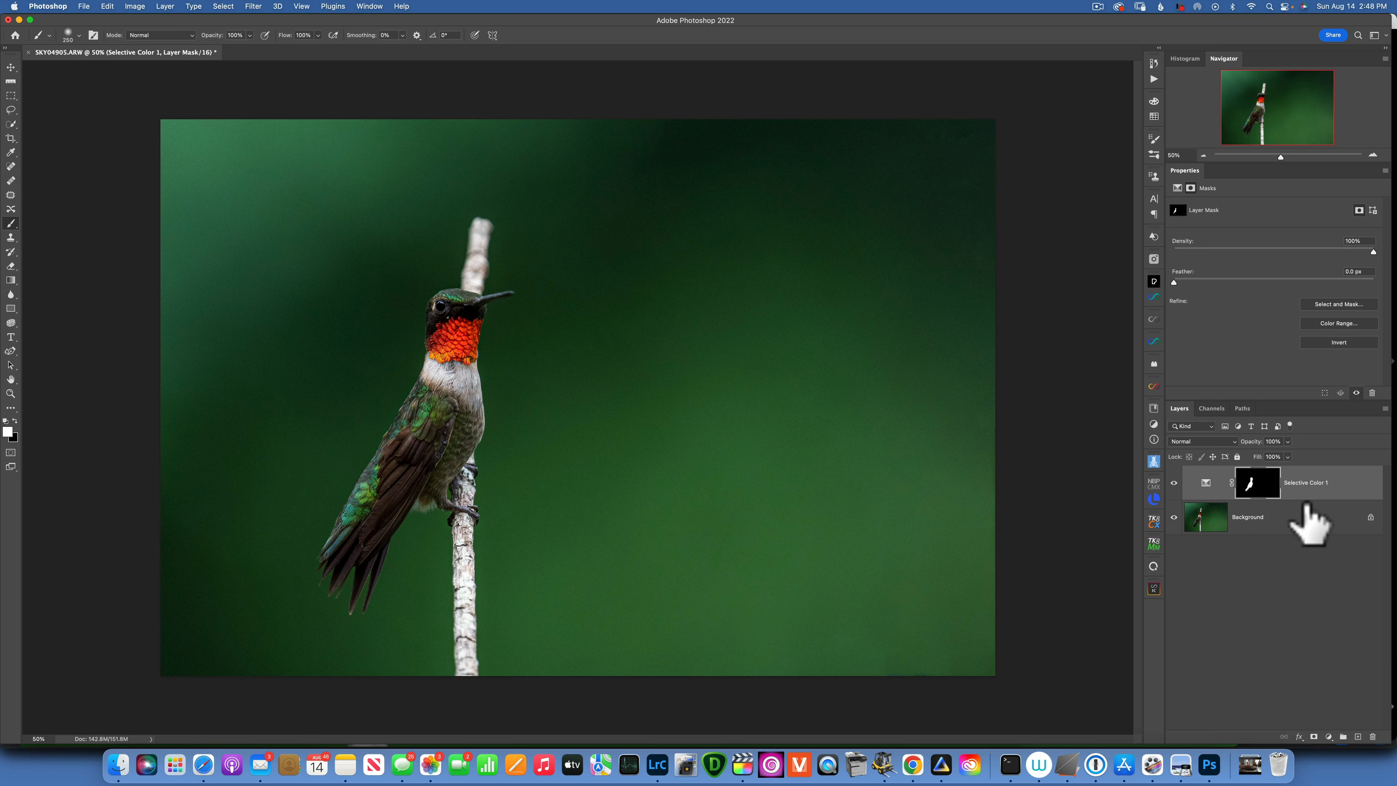
Flatten the image and duplicate the resulting Background layer
{"action": "right_click", "coordinate": [1347, 487]}
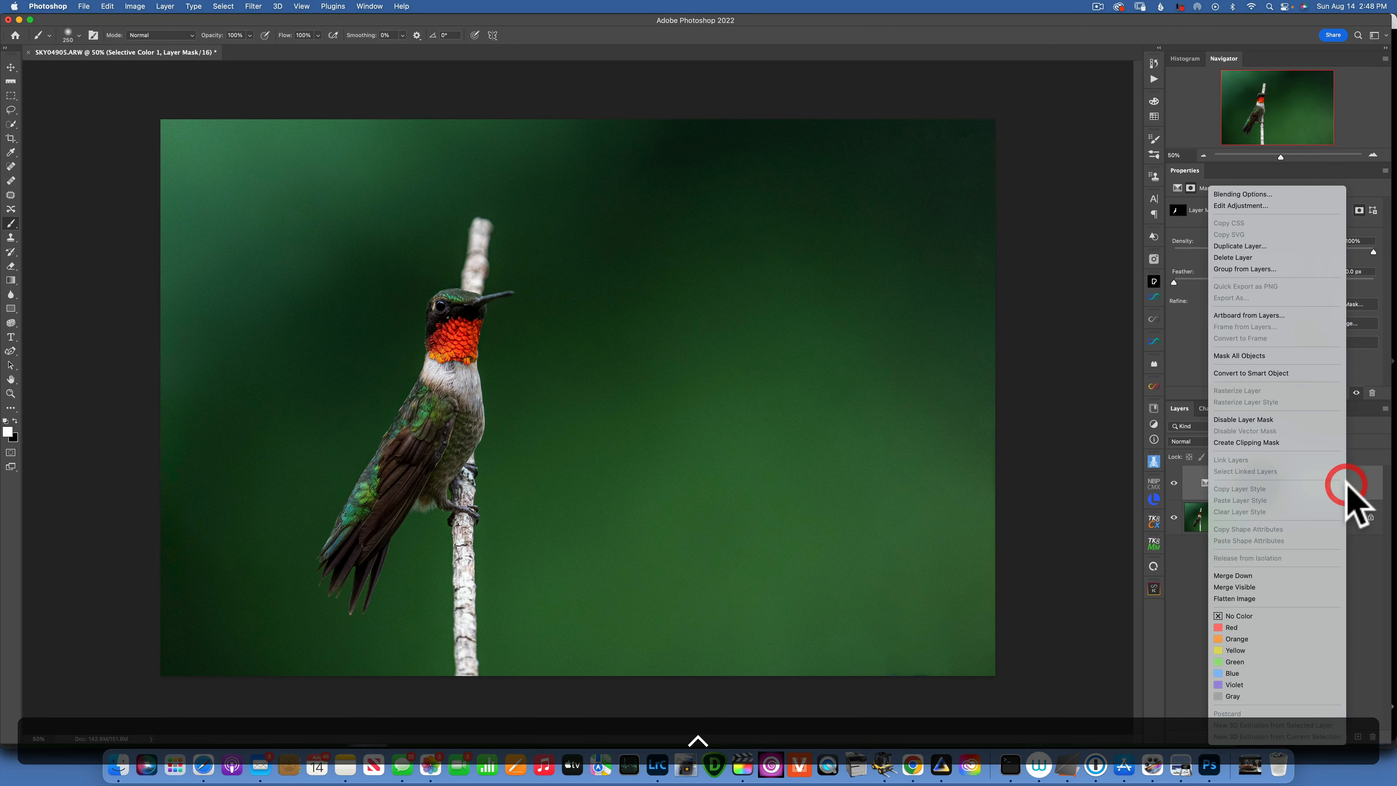
{"action": "left_click", "coordinate": [1234, 598]}
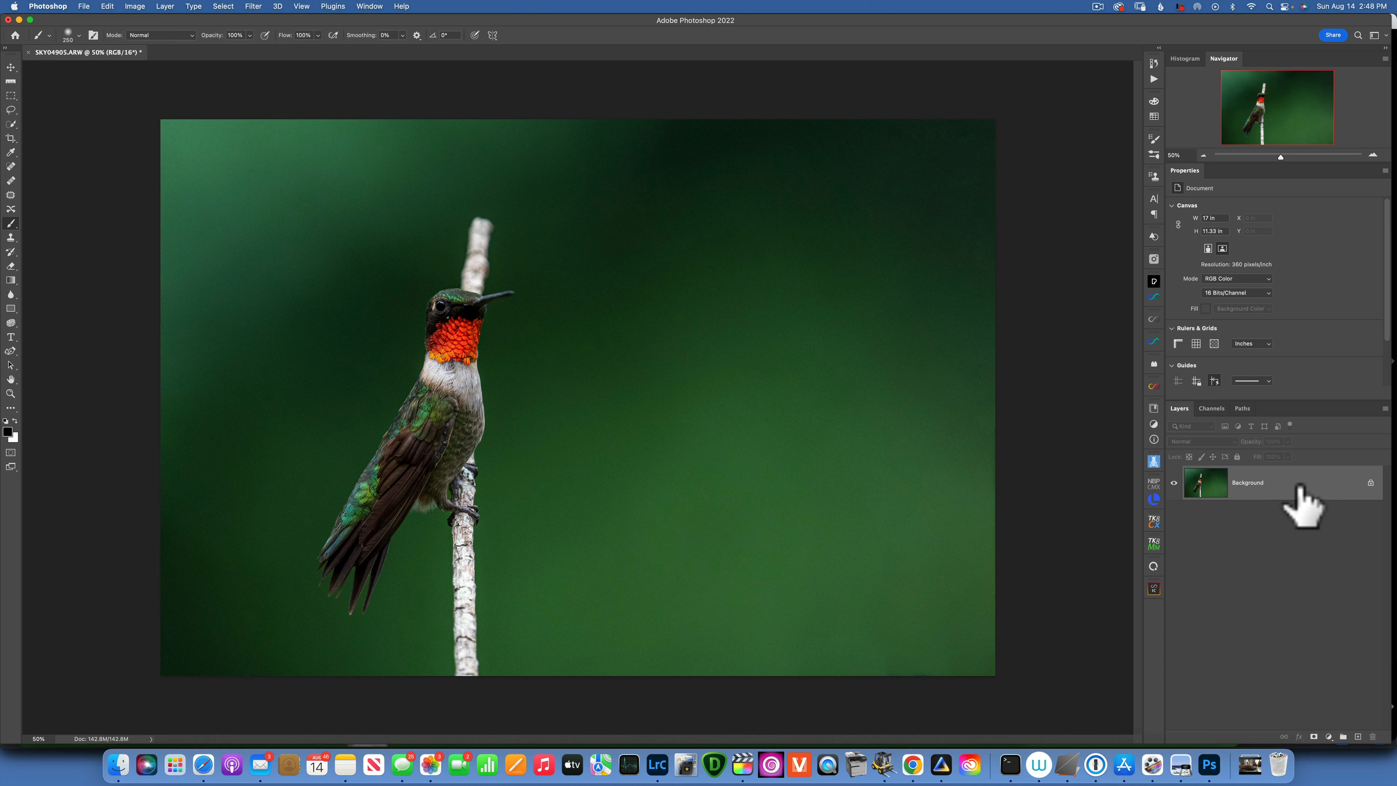
{"action": "key", "text": "cmd+j"}
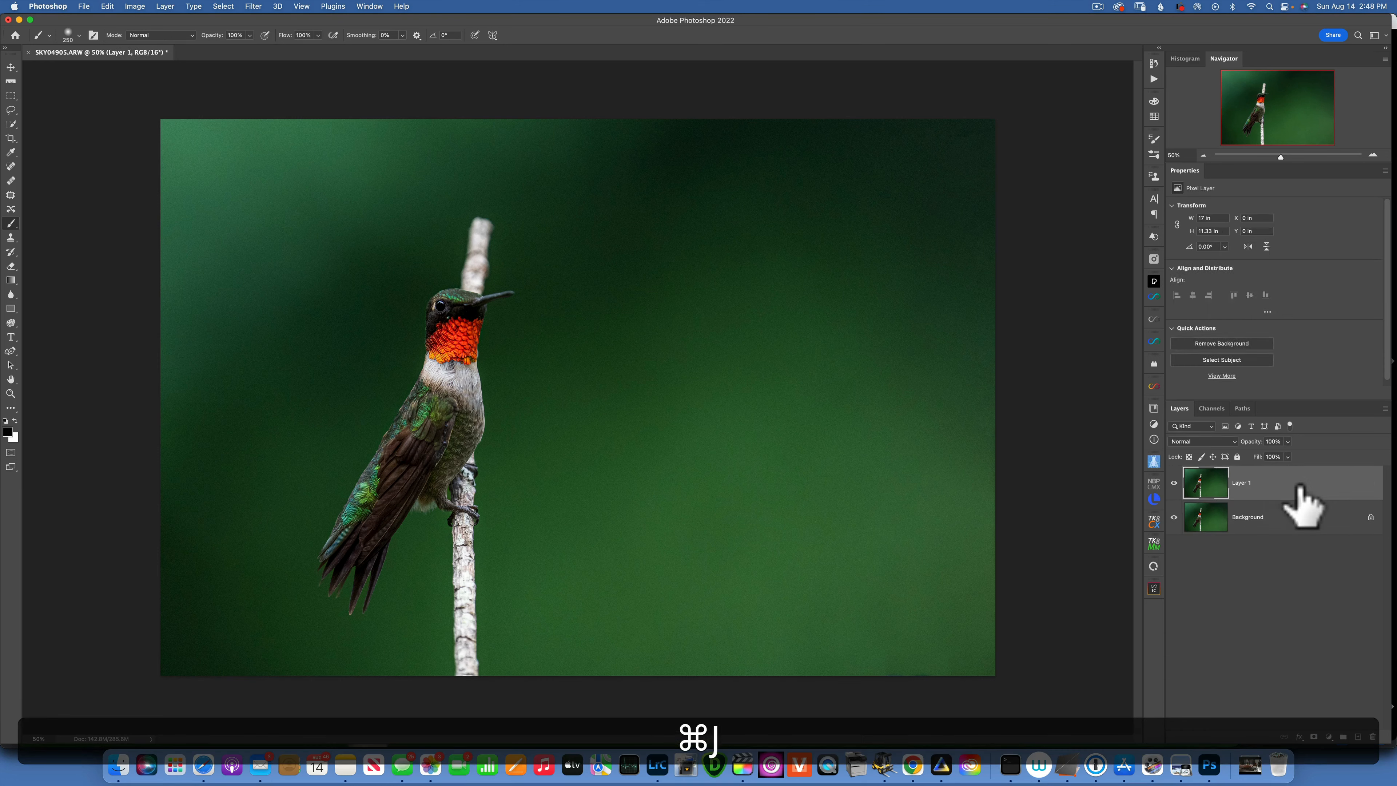
Open the duplicated layer in the Topaz DeNoise AI filter
{"action": "left_click", "coordinate": [1206, 483]}
{"action": "left_click", "coordinate": [253, 6]}
{"action": "mouse_move", "coordinate": [283, 306]}
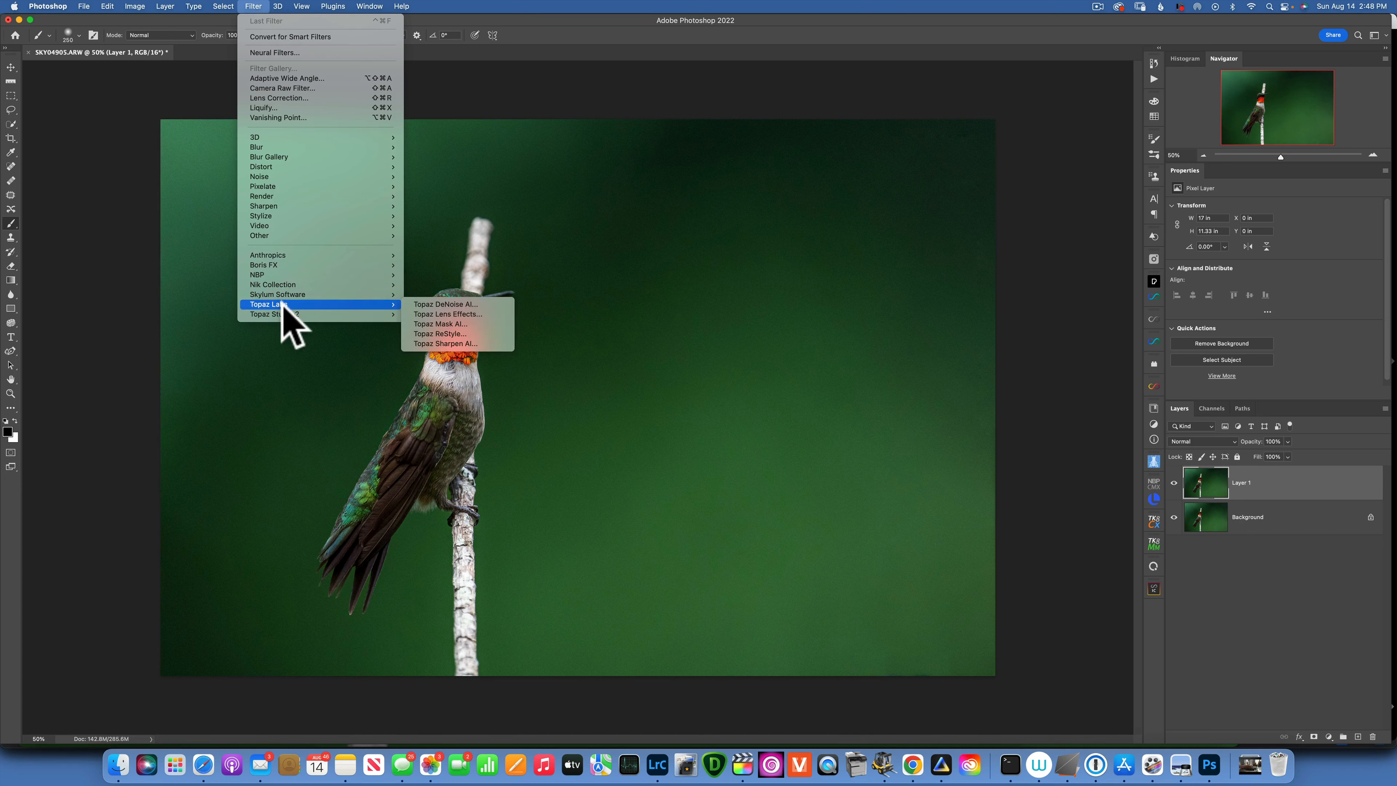
{"action": "left_click", "coordinate": [453, 304]}
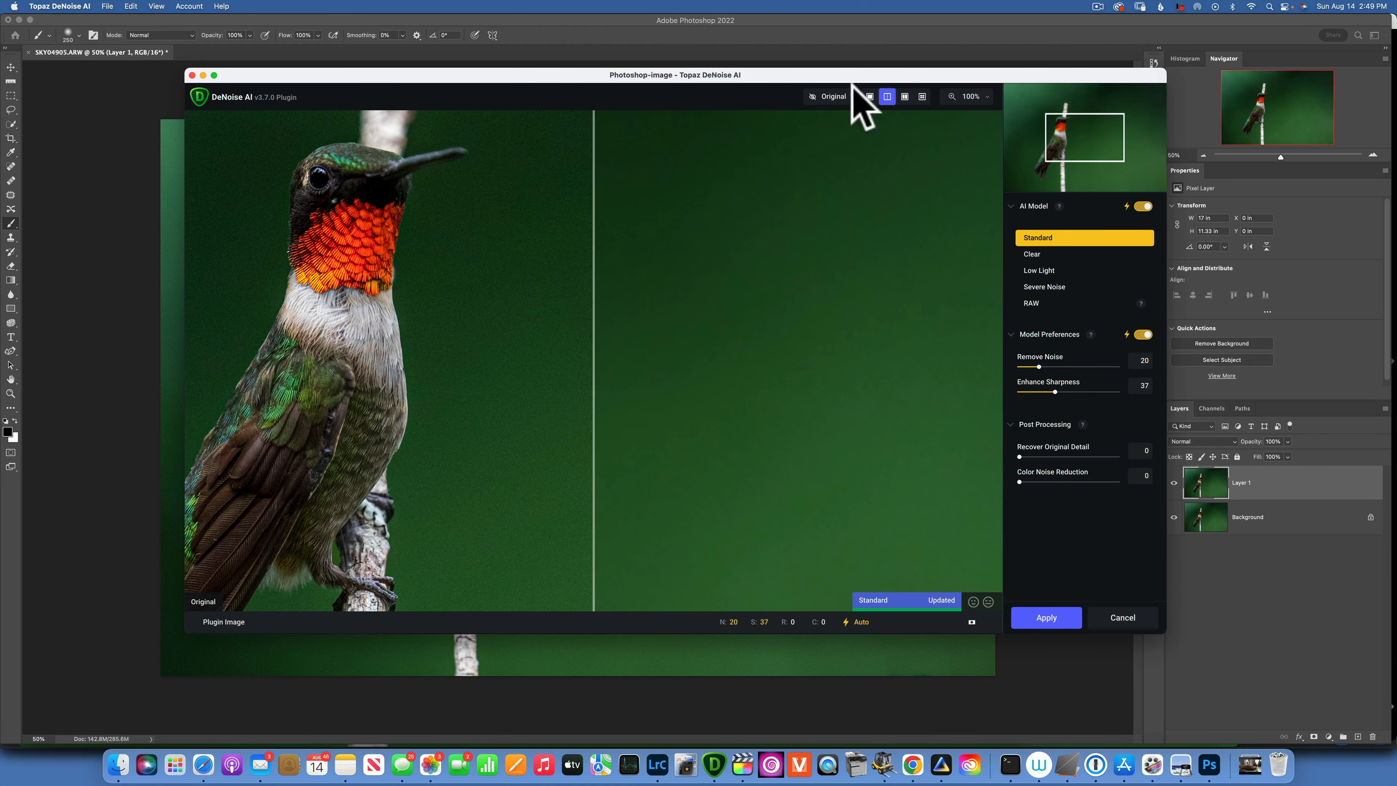
Zoom the DeNoise preview to 200% on the bird's head and shift the split-view divider to compare original and denoised detail
{"action": "left_click", "coordinate": [987, 98]}
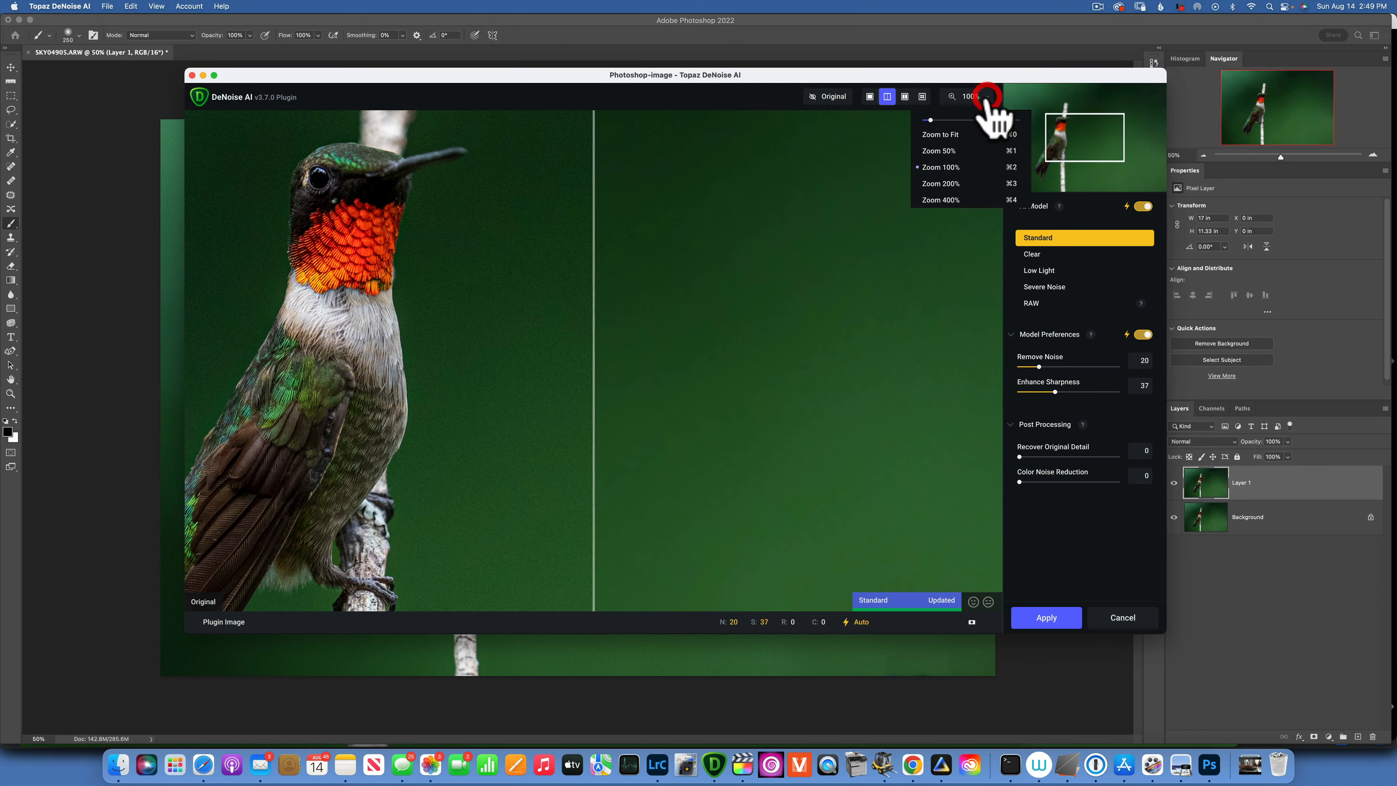
{"action": "left_click", "coordinate": [956, 183]}
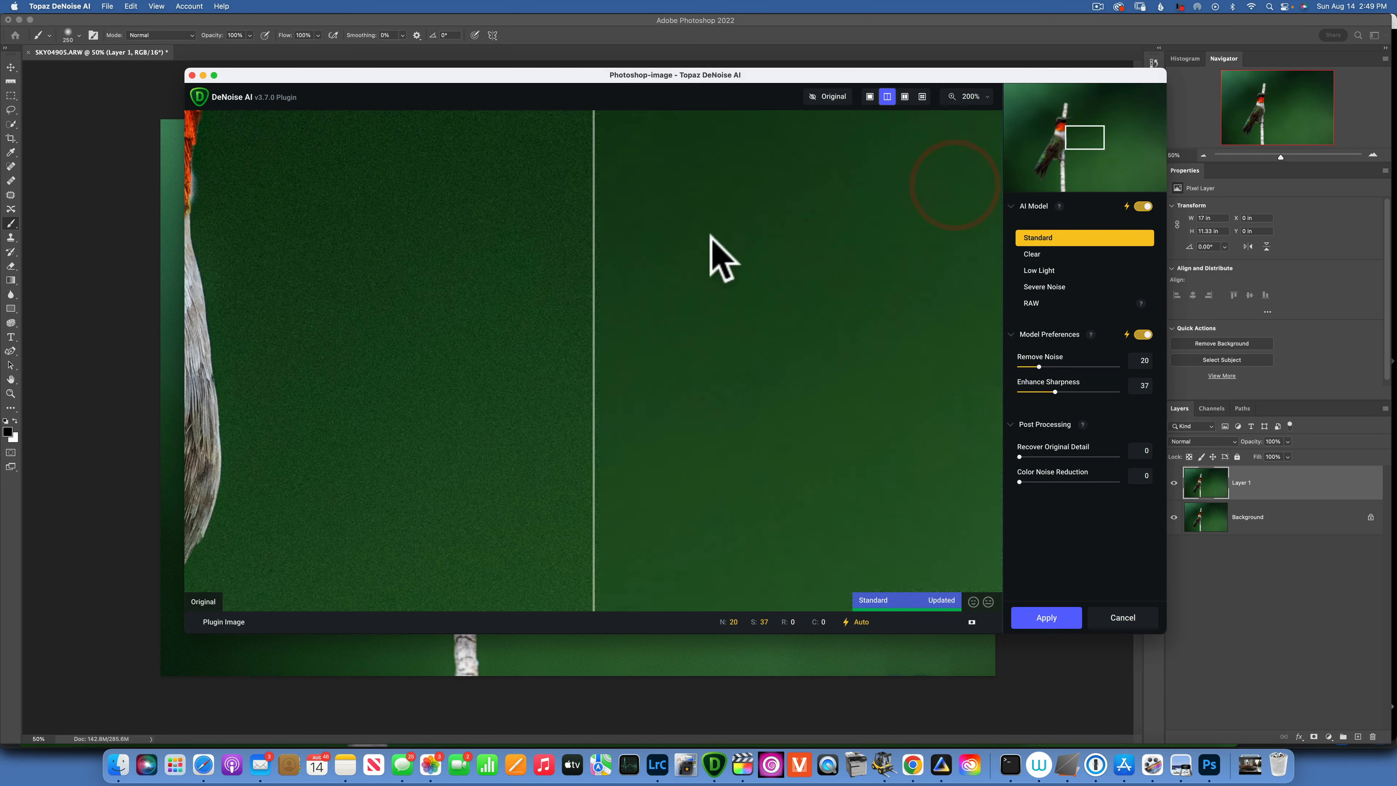
{"action": "mouse_move", "coordinate": [1092, 131]}
{"action": "left_mouse_down"}
{"action": "mouse_move", "coordinate": [1068, 135]}
{"action": "mouse_move", "coordinate": [1070, 121]}
{"action": "left_mouse_up"}
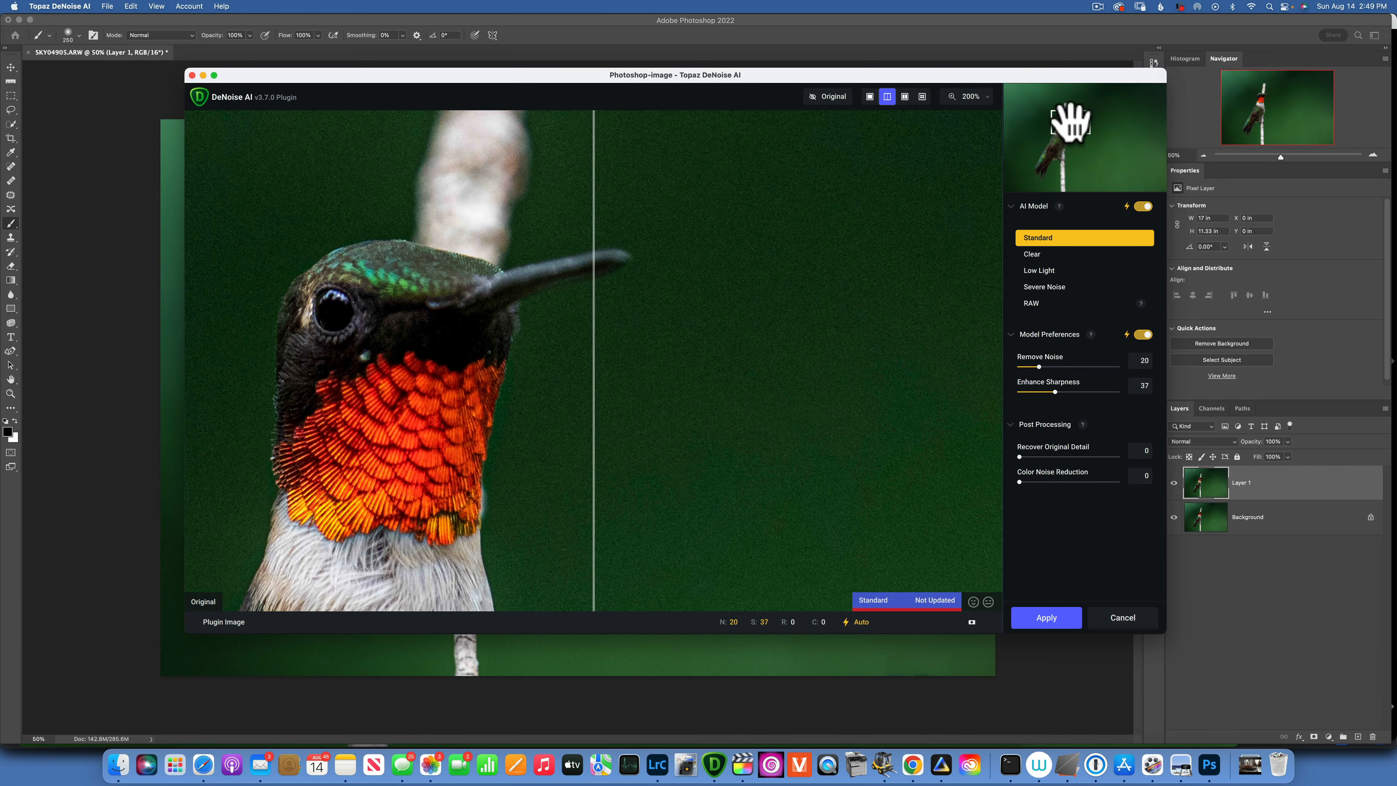
{"action": "left_click_drag", "start_coordinate": [591, 345], "coordinate": [974, 352]}
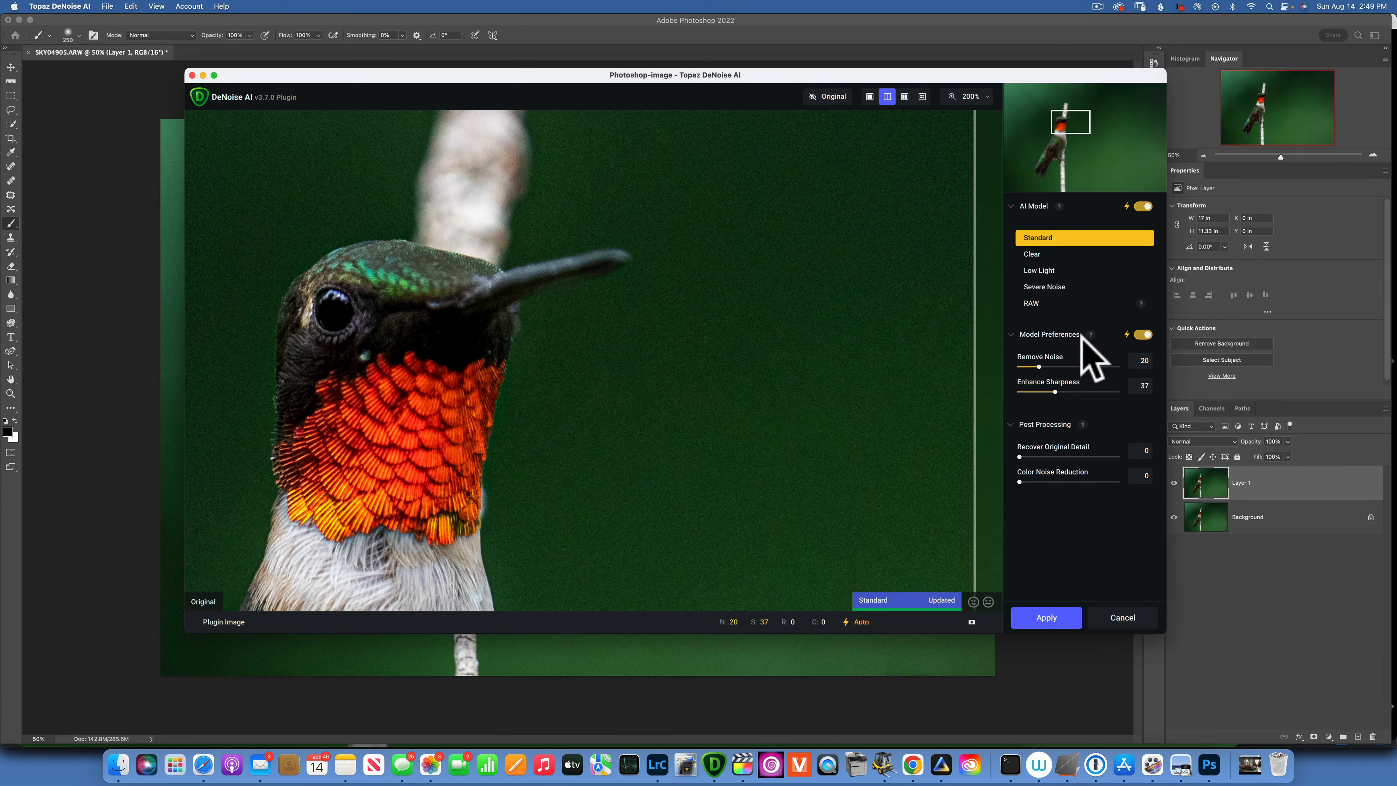
{"action": "left_click_drag", "start_coordinate": [1080, 335], "coordinate": [911, 268]}
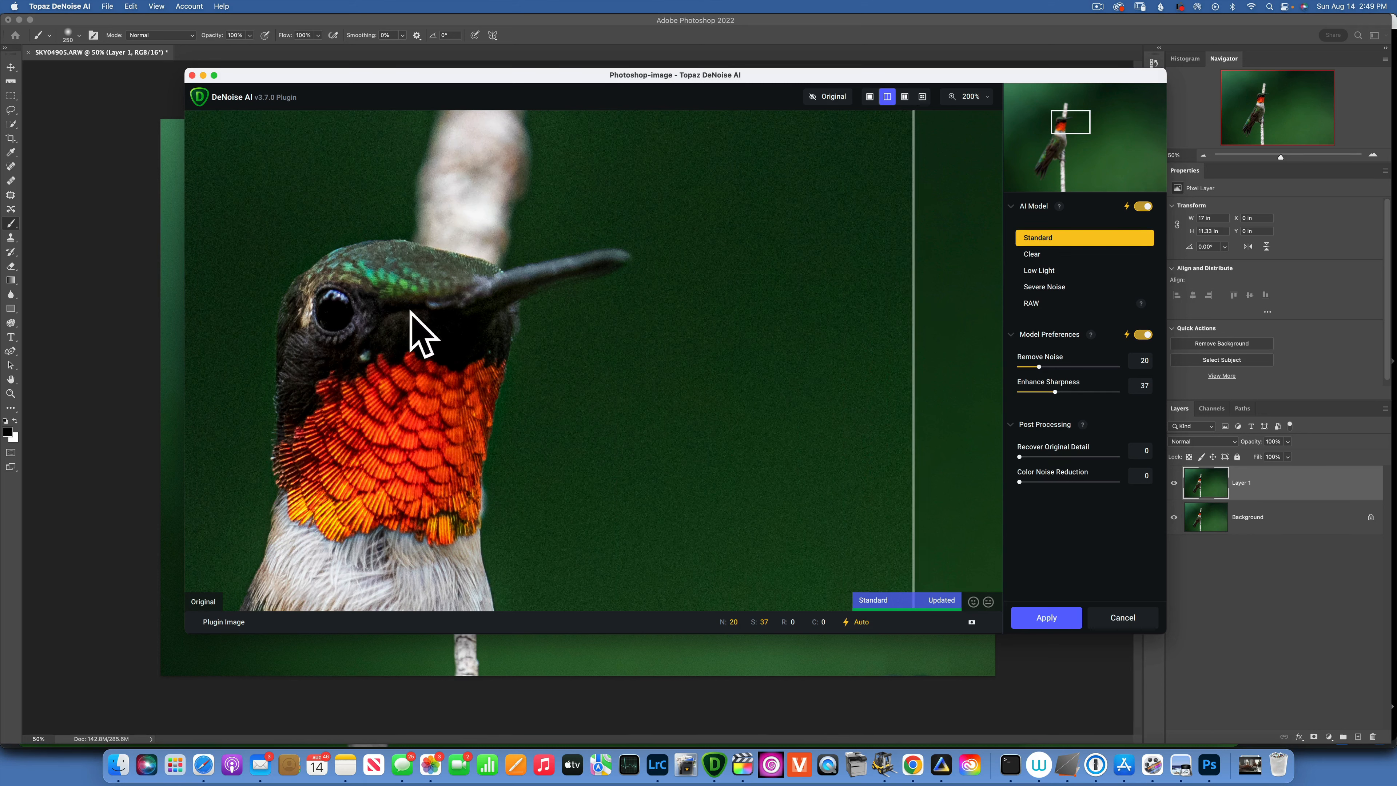
Apply the Standard-model DeNoise result to Layer 1 and toggle the layer's visibility to compare before and after
{"action": "left_click_drag", "start_coordinate": [911, 312], "coordinate": [283, 220]}
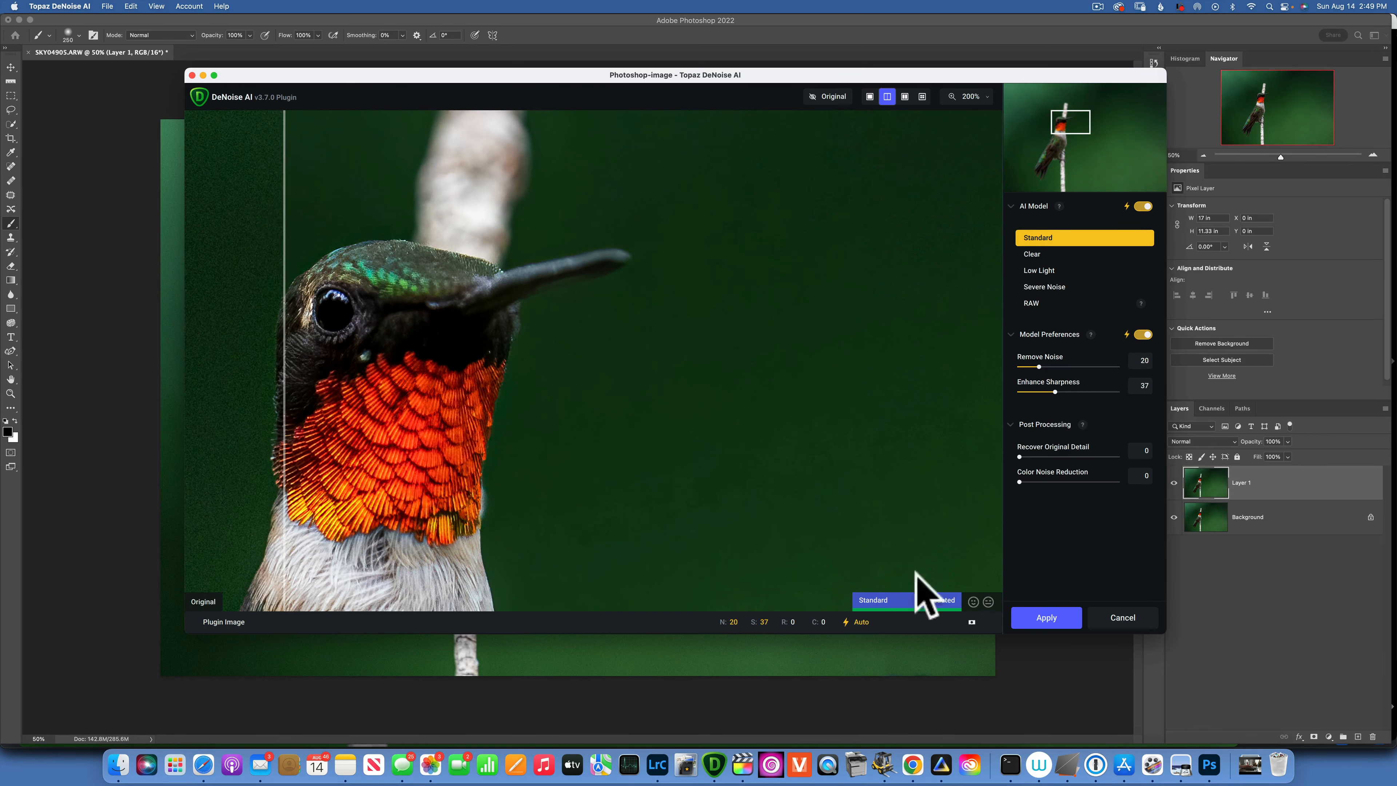
{"action": "left_click", "coordinate": [1048, 618]}
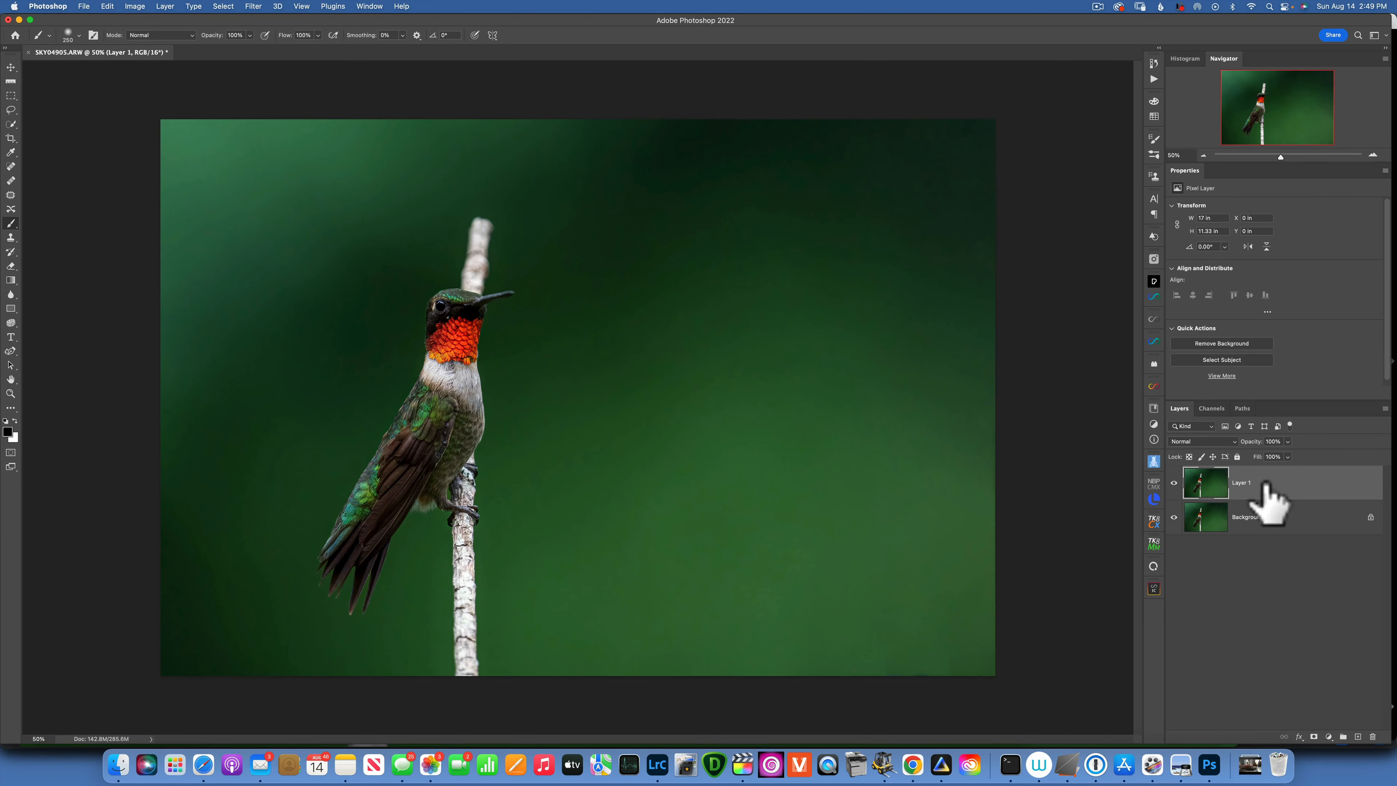
{"action": "left_click", "coordinate": [1174, 479]}
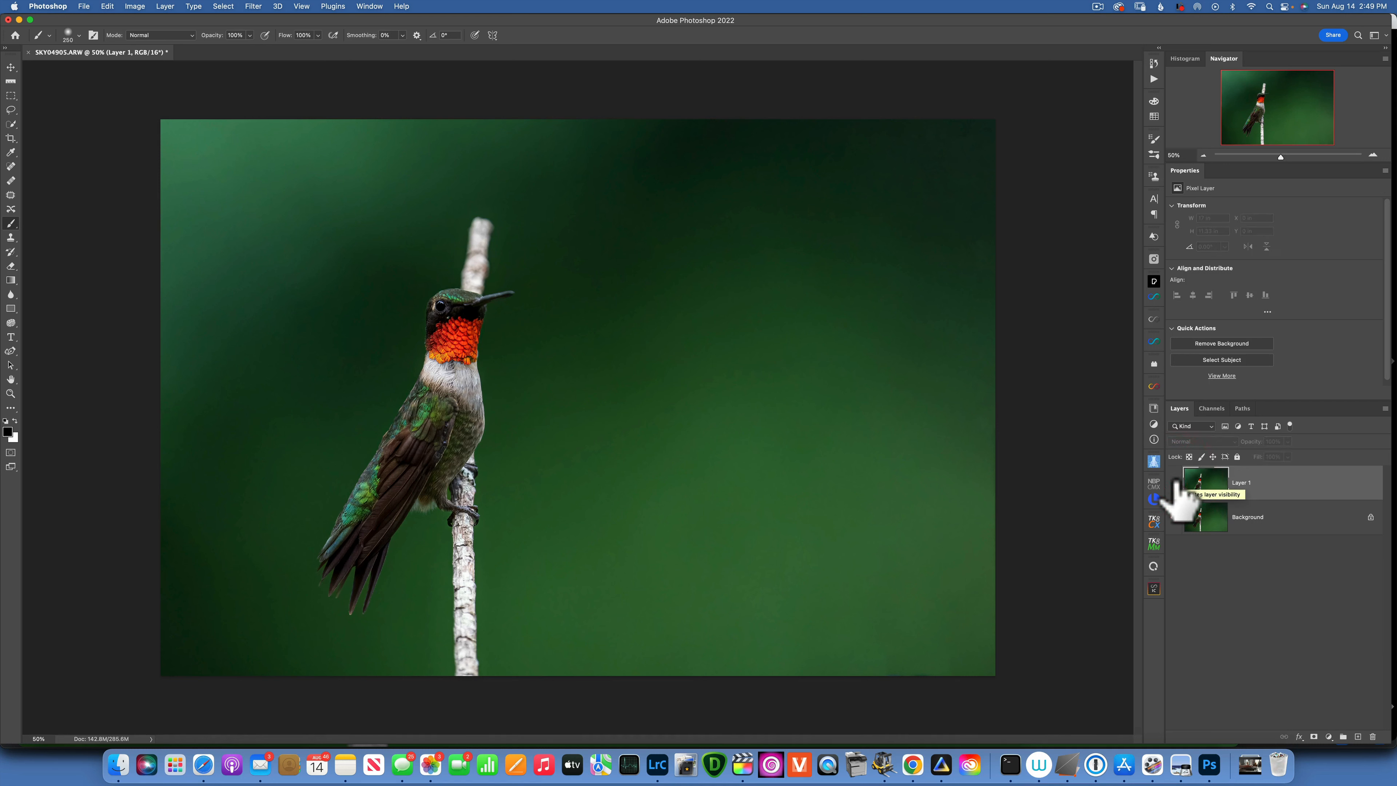
{"action": "left_click", "coordinate": [1174, 483]}
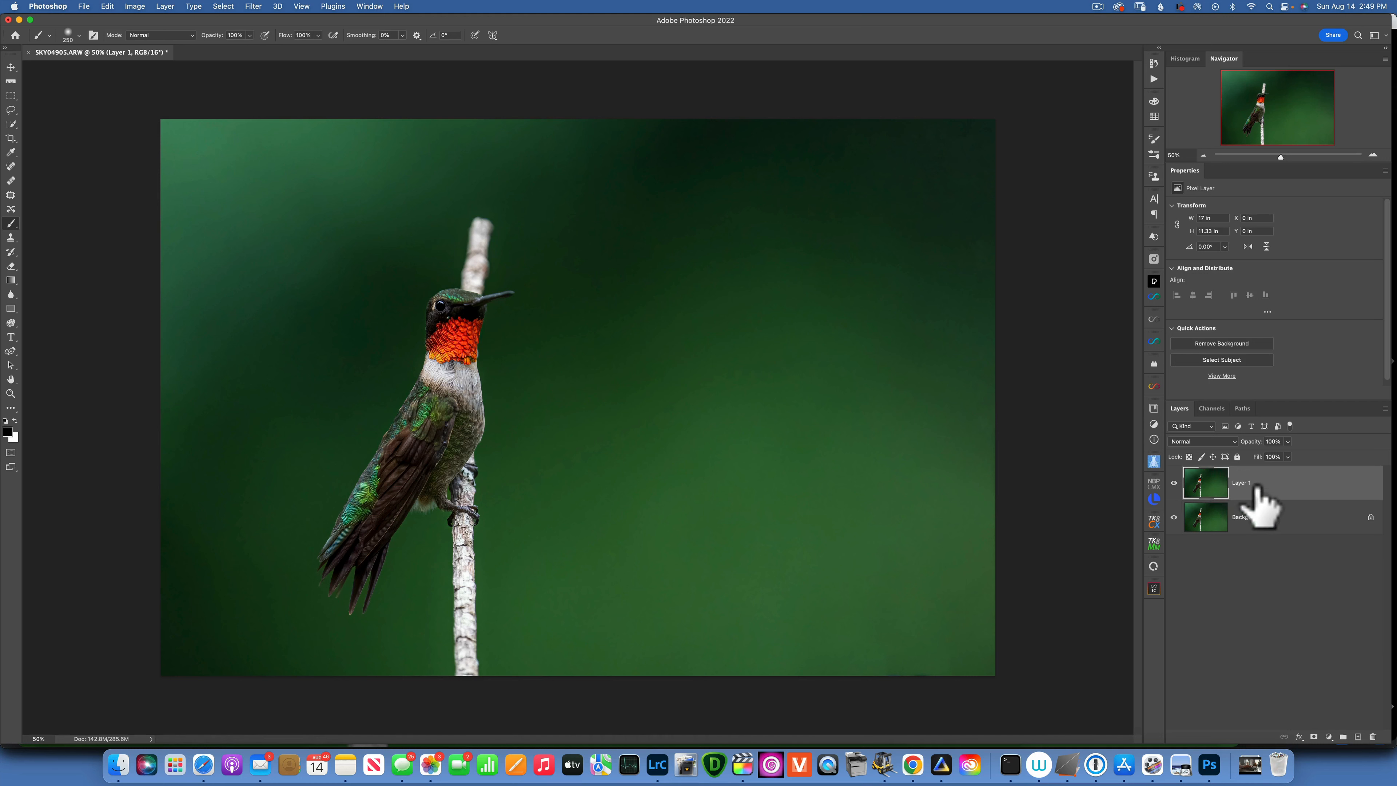
Merge Layer 1 into the Background and close the document, saving its changes
{"action": "right_click", "coordinate": [1306, 484]}
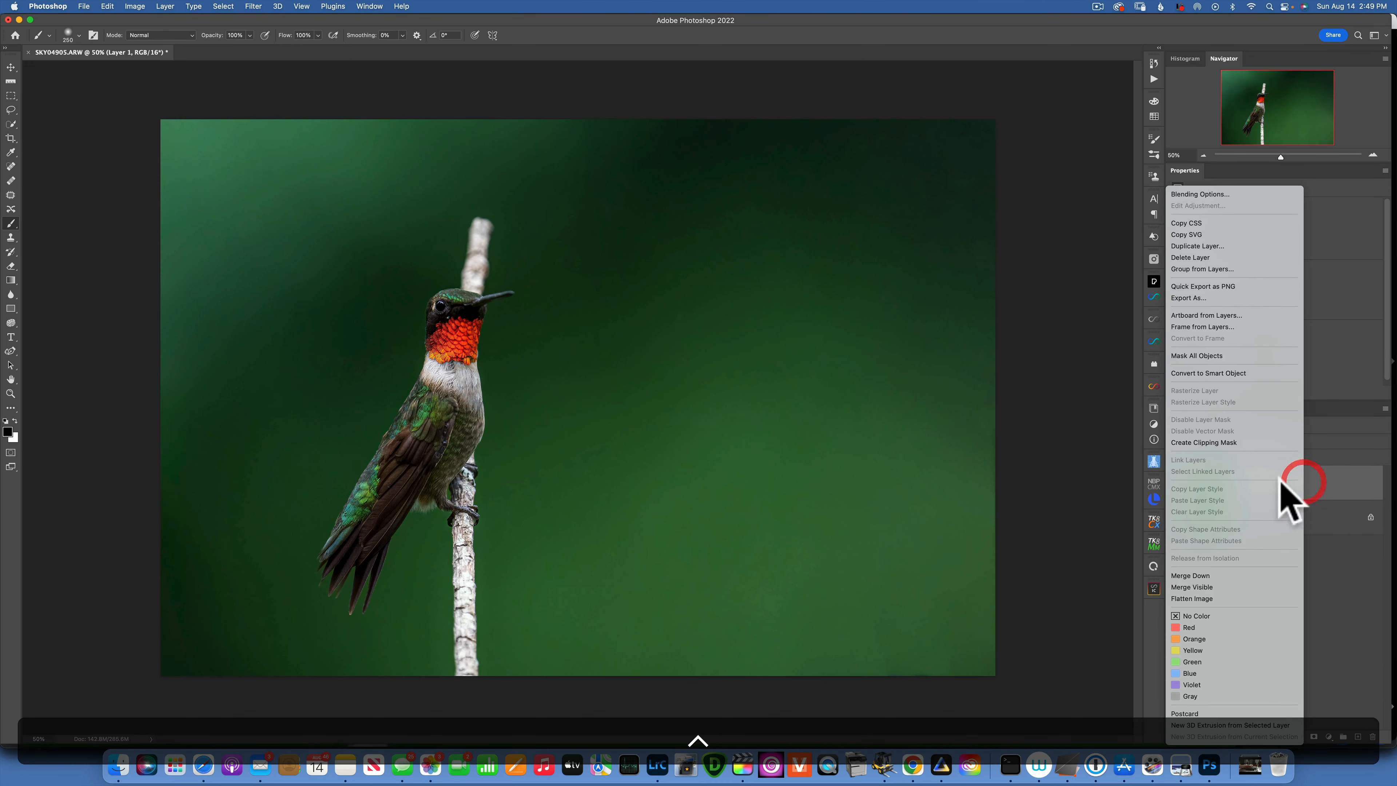
{"action": "key", "text": "super+e"}
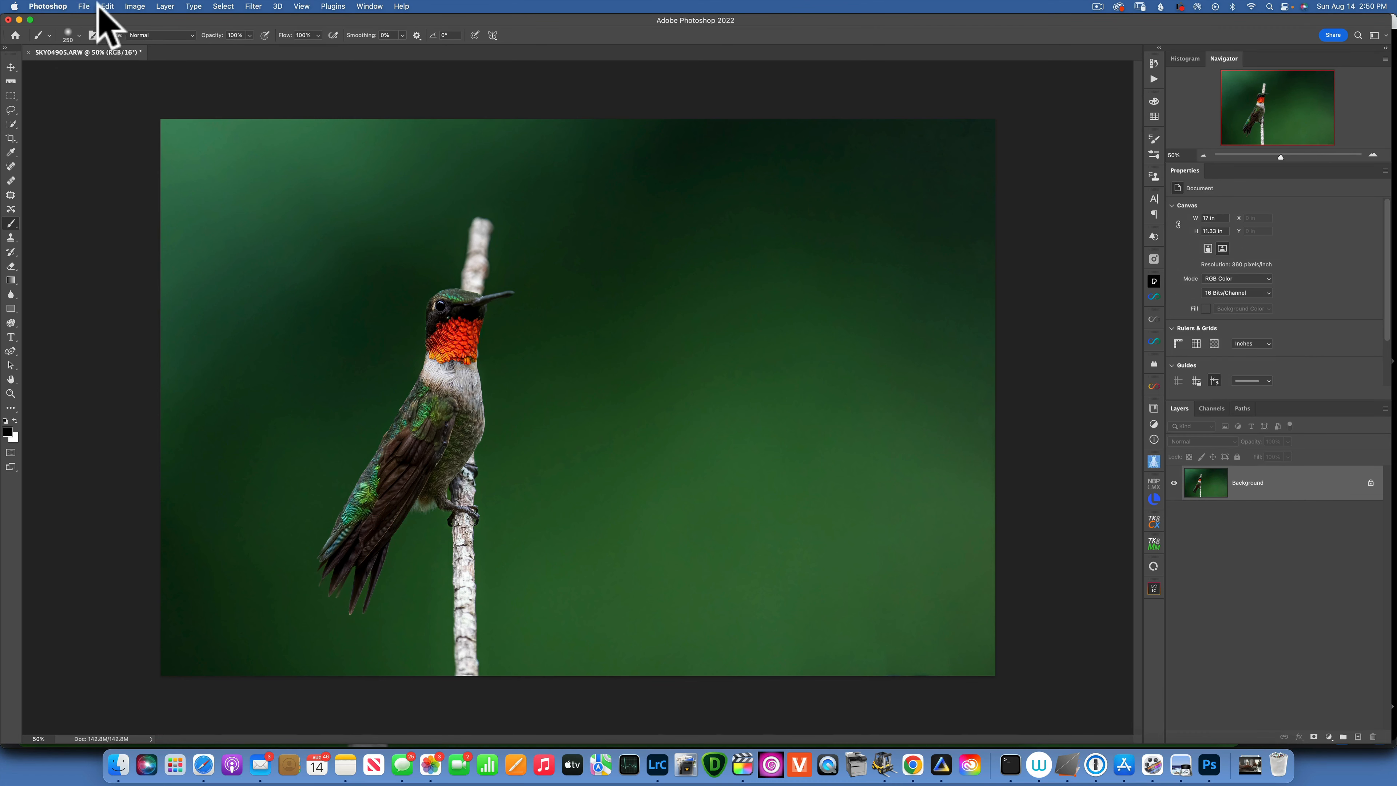
{"action": "left_click", "coordinate": [83, 6]}
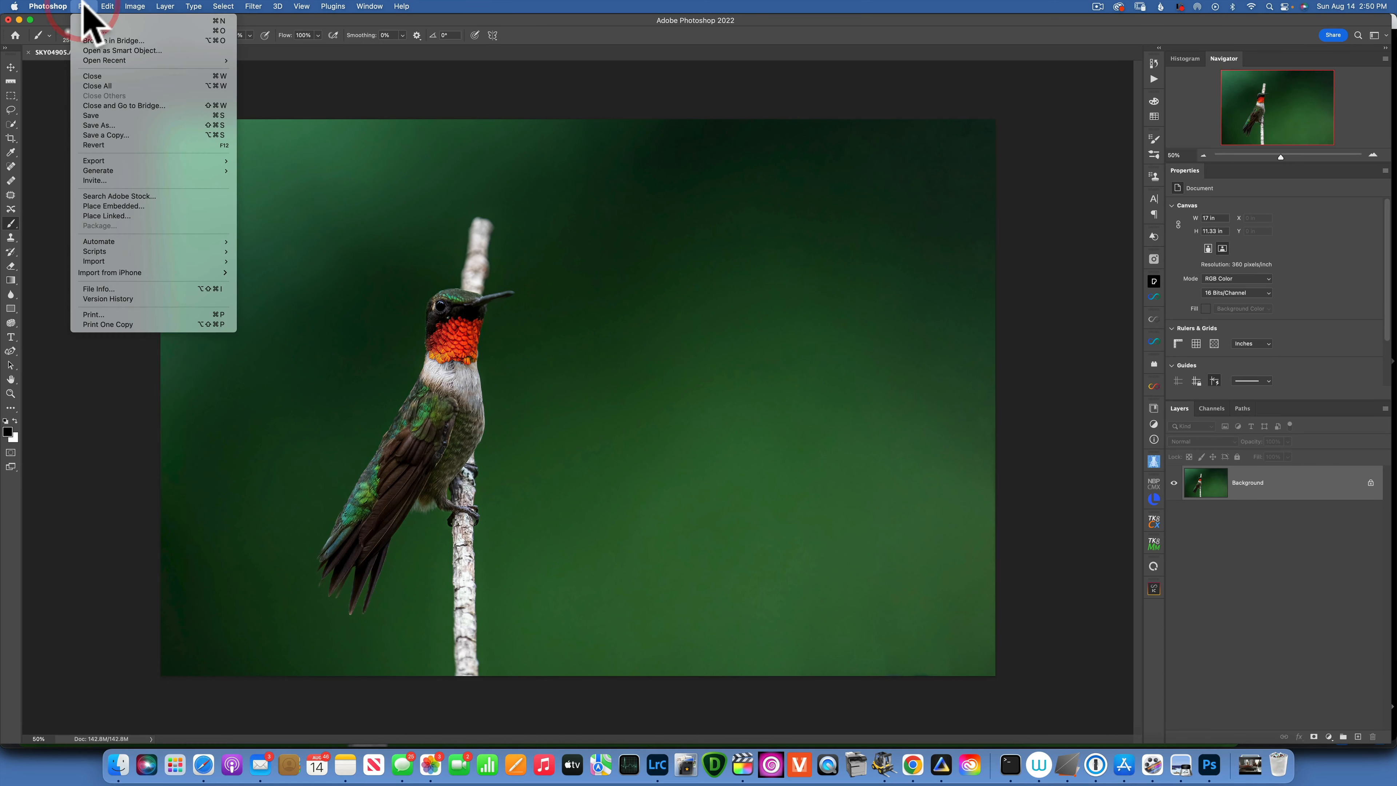
{"action": "left_click", "coordinate": [94, 77]}
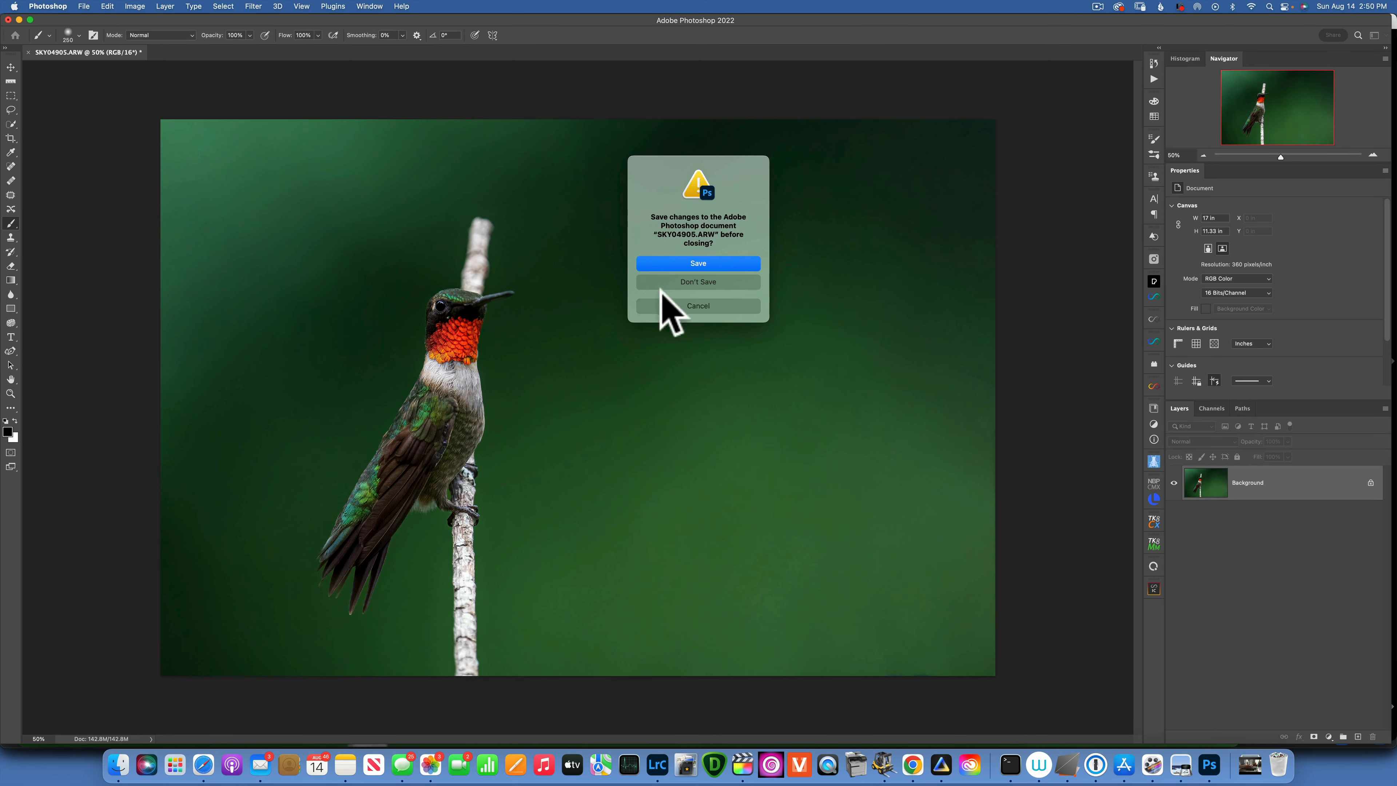
{"action": "left_click", "coordinate": [703, 264]}
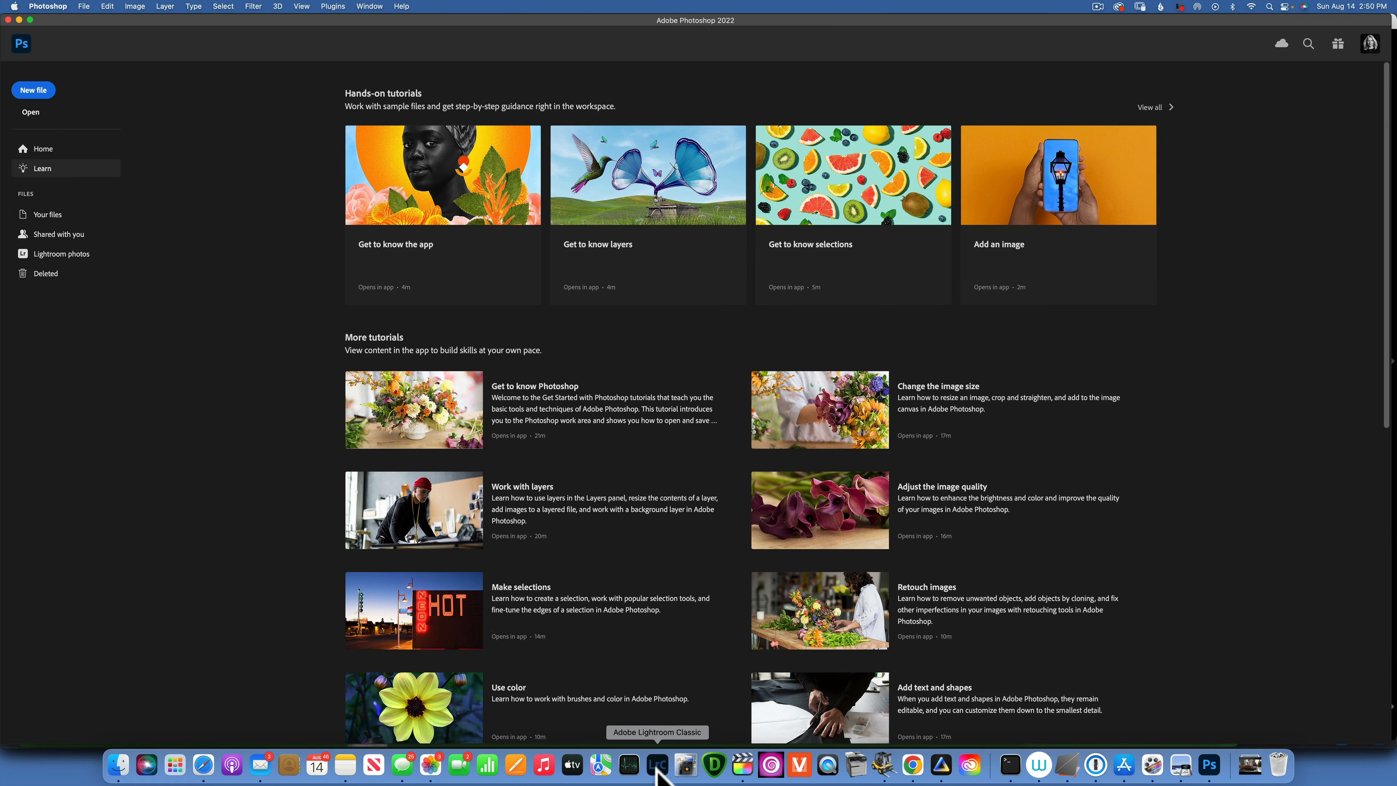
Switch to Lightroom Classic and compare SKY04905-Edit.tif and the original SKY04905.ARW with the finished SKY04905-Edit-2.tif
{"action": "left_click", "coordinate": [657, 767]}
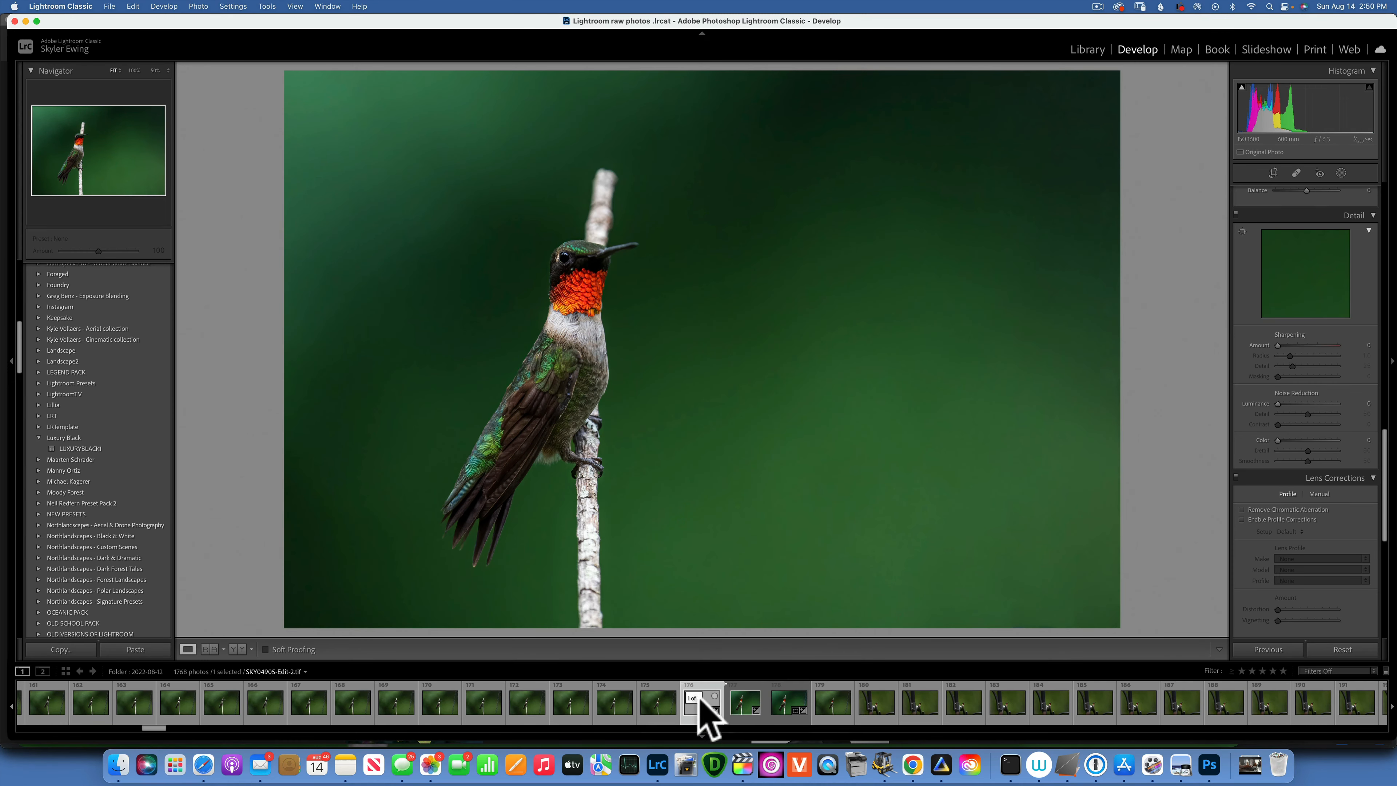
{"action": "left_click", "coordinate": [745, 708]}
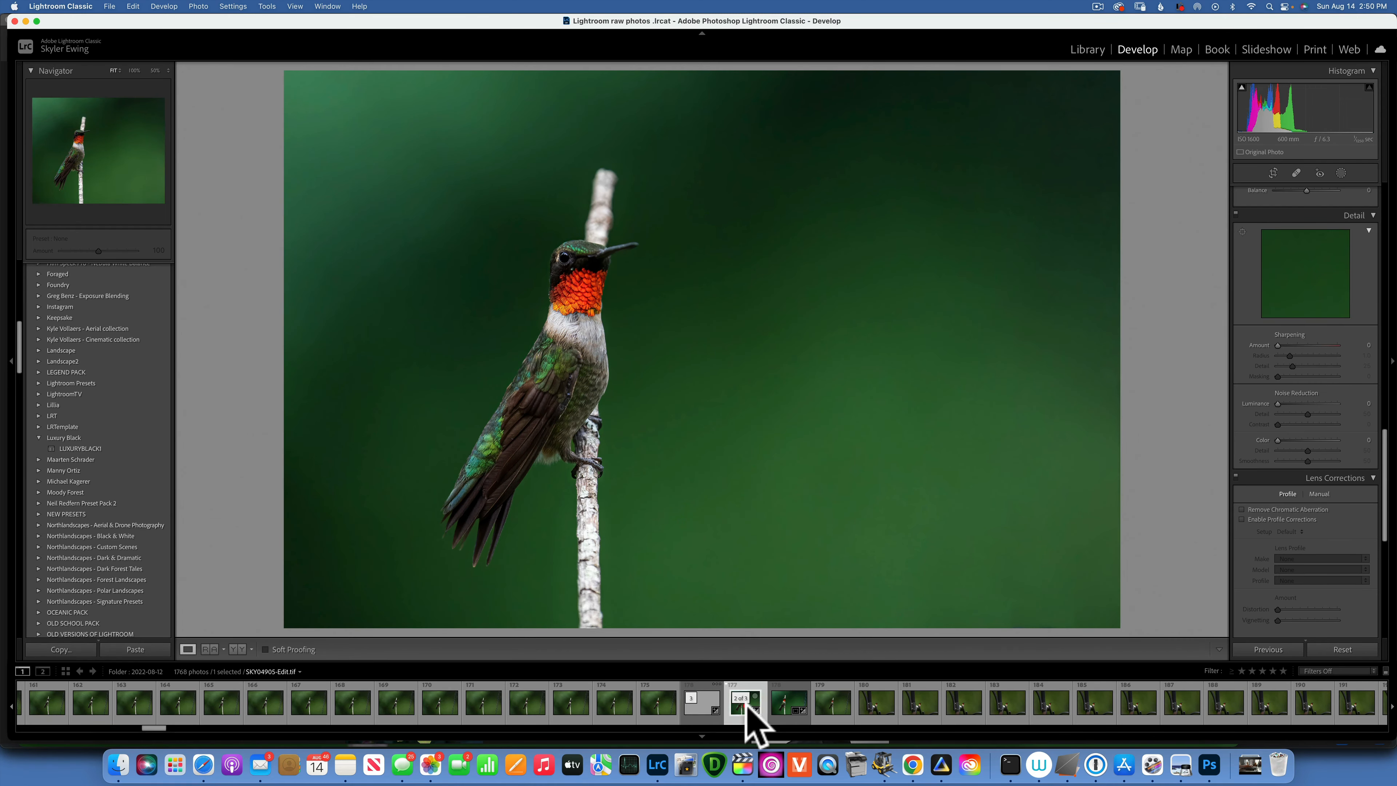
{"action": "left_click", "coordinate": [746, 706]}
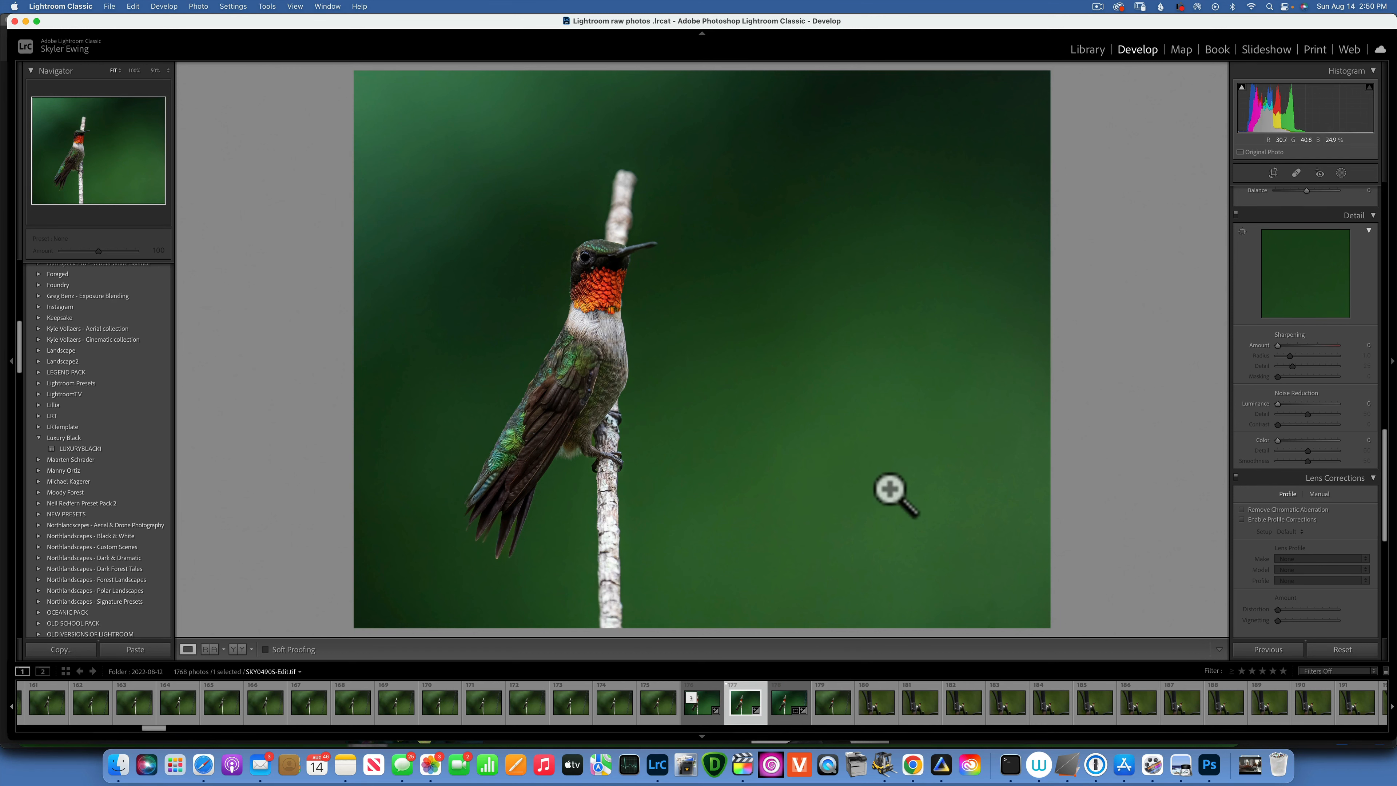
{"action": "left_click", "coordinate": [787, 709]}
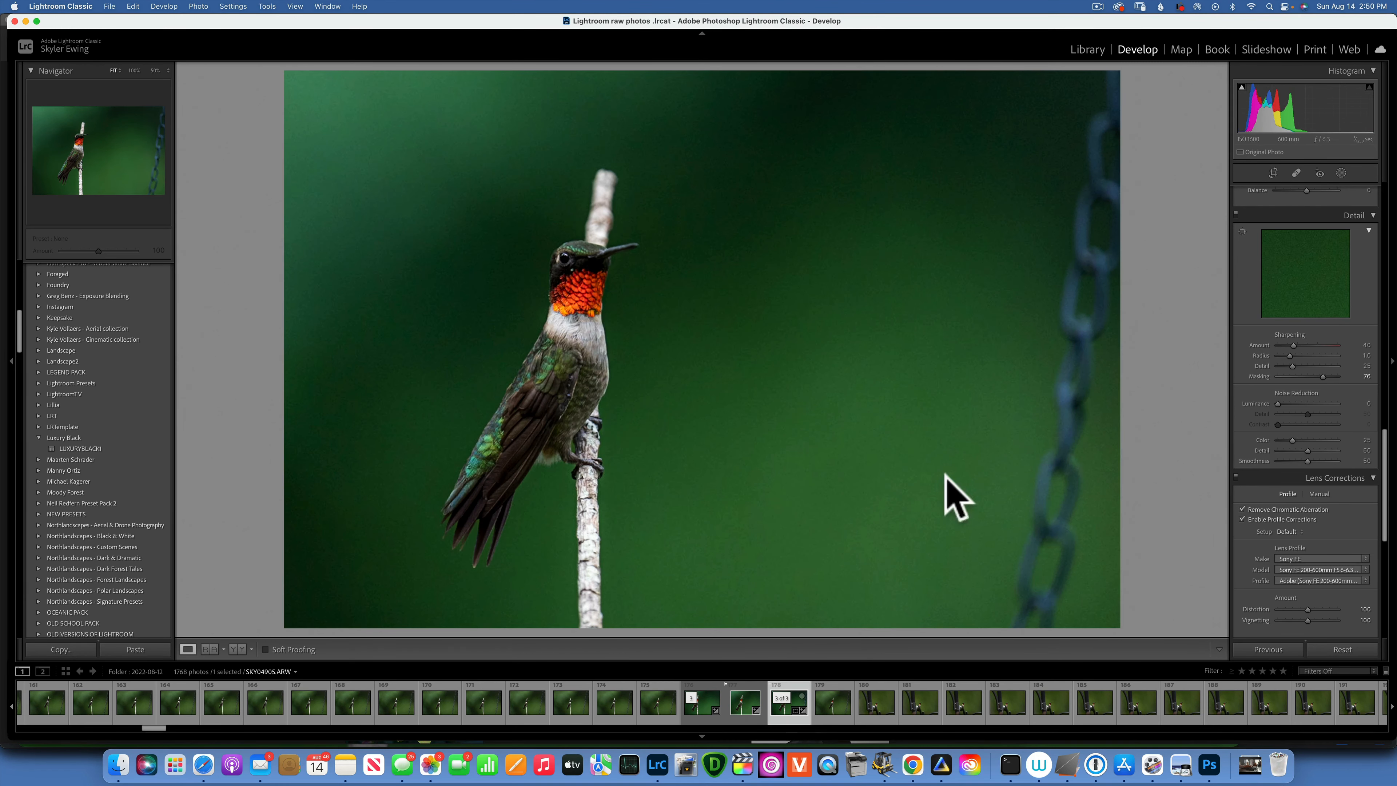
{"action": "left_click", "coordinate": [708, 707]}
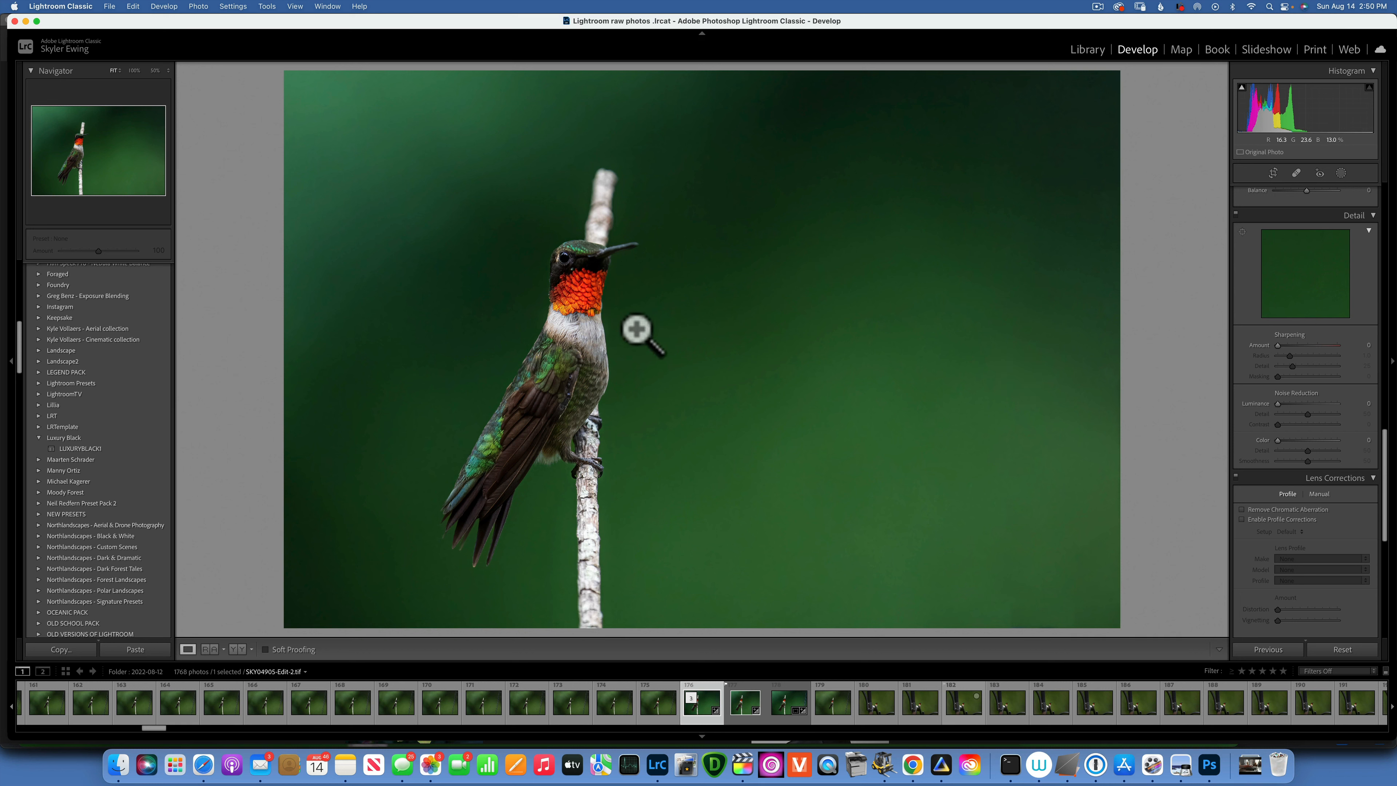
Open the export settings for SKY04905-Edit-2.tif and review the export location, JPEG format, sRGB color space and file size limit
{"action": "left_click", "coordinate": [110, 6]}
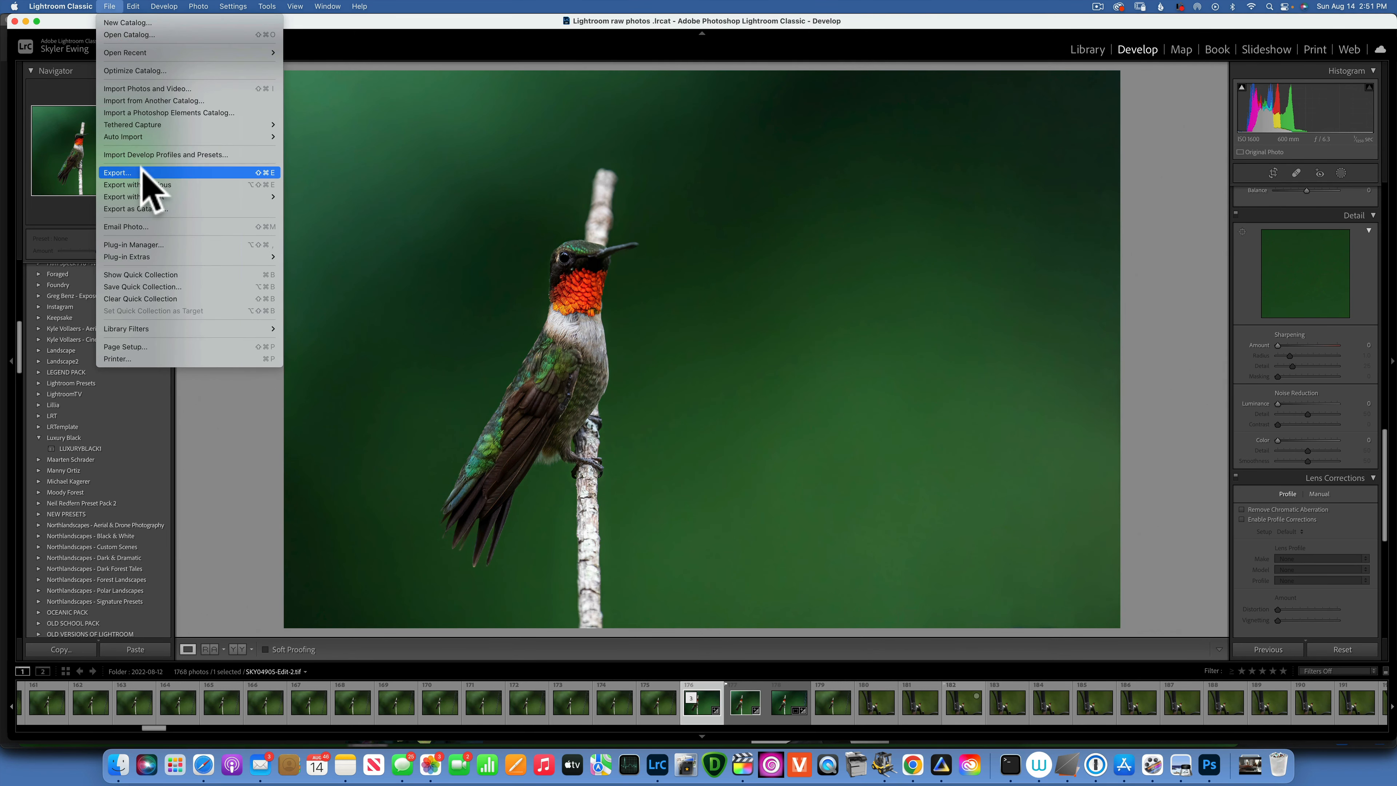
{"action": "left_click", "coordinate": [149, 175]}
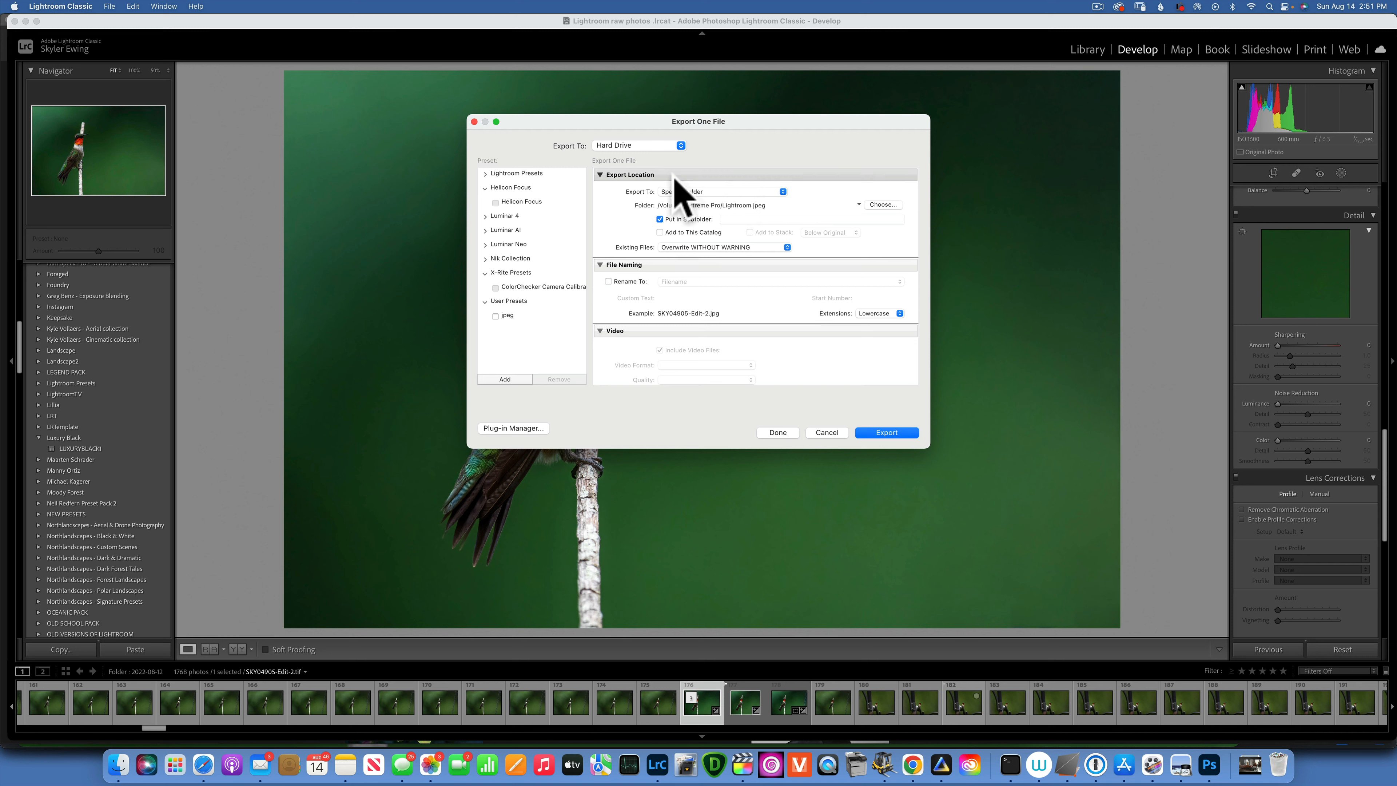
{"action": "scroll", "coordinate": [750, 246], "scroll_direction": "down", "scroll_amount": 5}
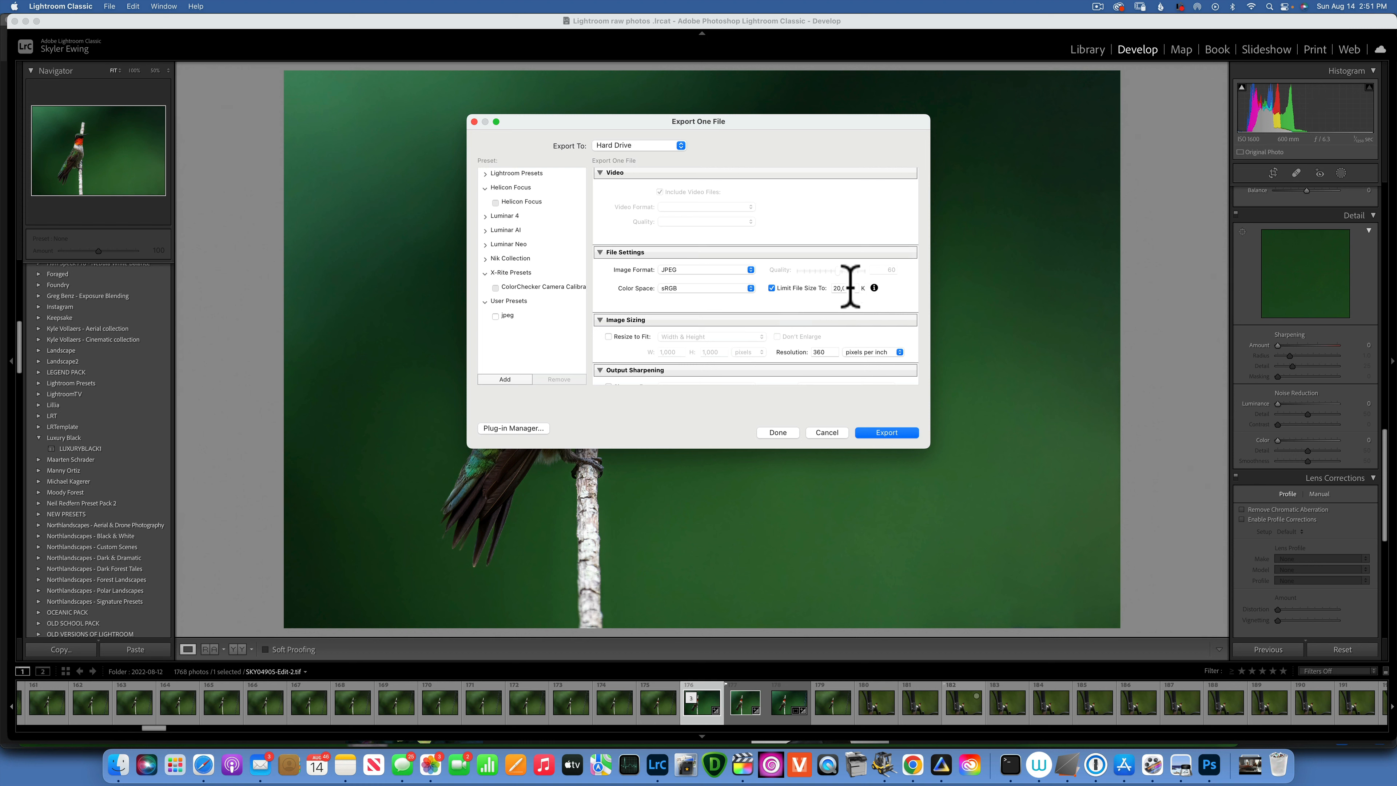
{"action": "mouse_move", "coordinate": [850, 288]}
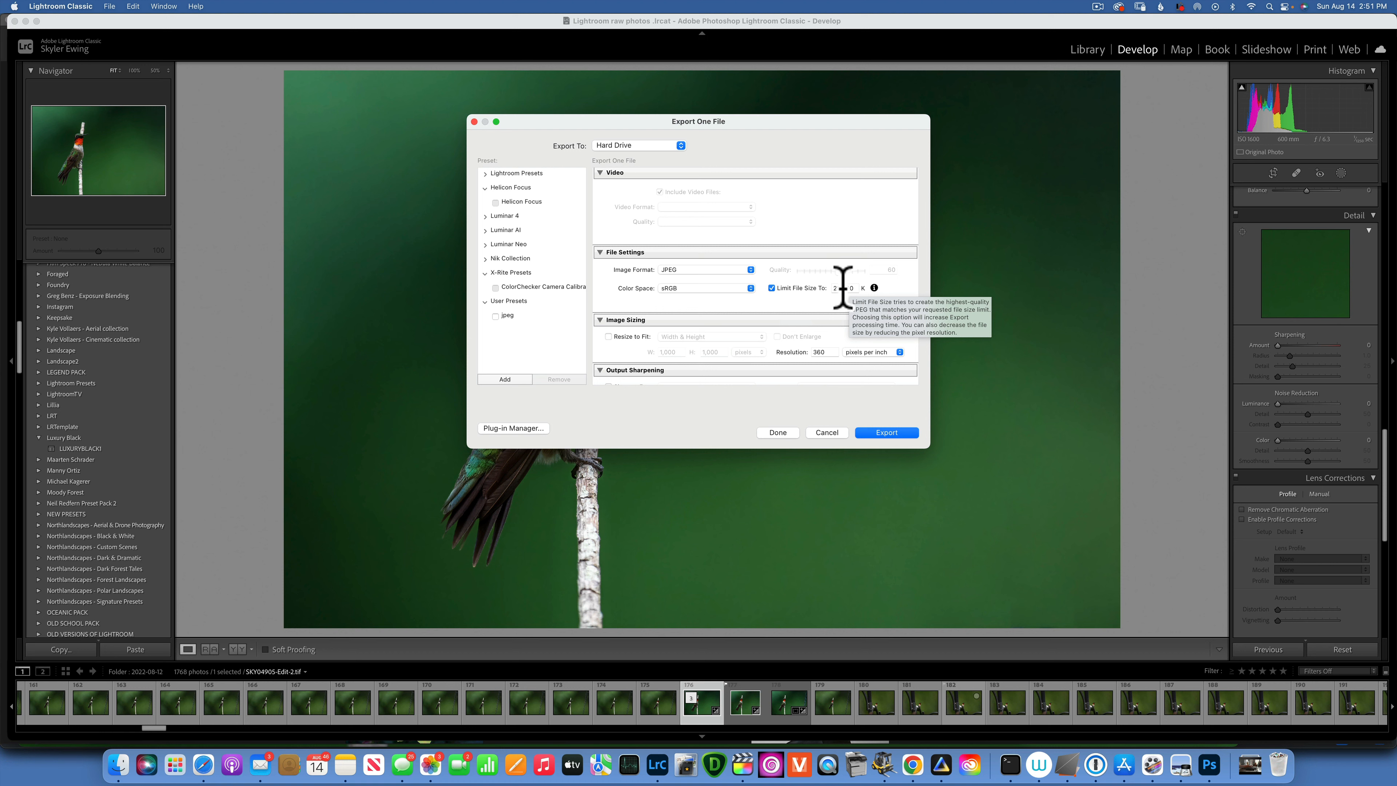